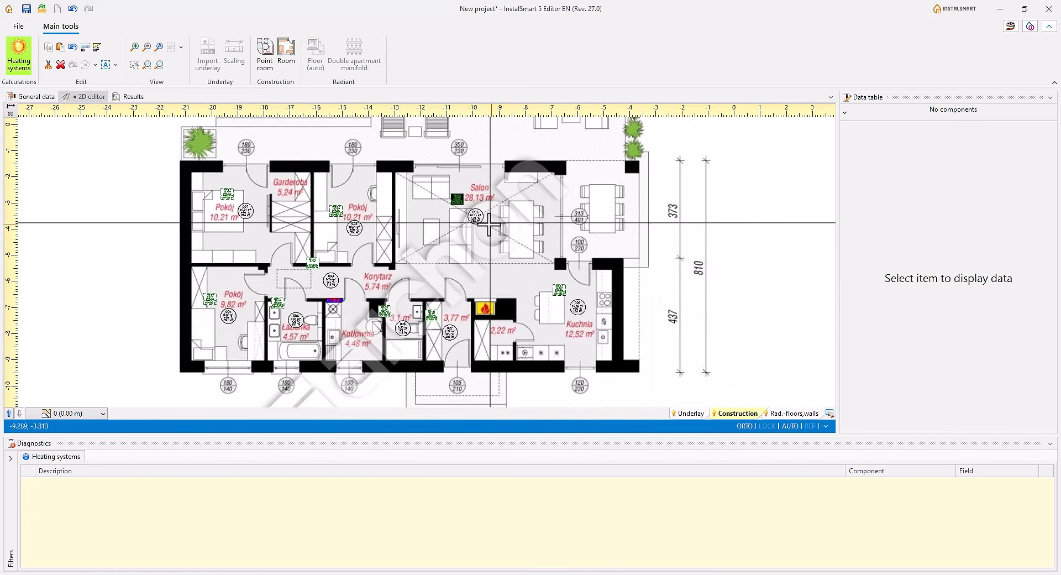
Step: Select the Salon room on the floor plan and inspect its room type and description
left_click(477, 217)
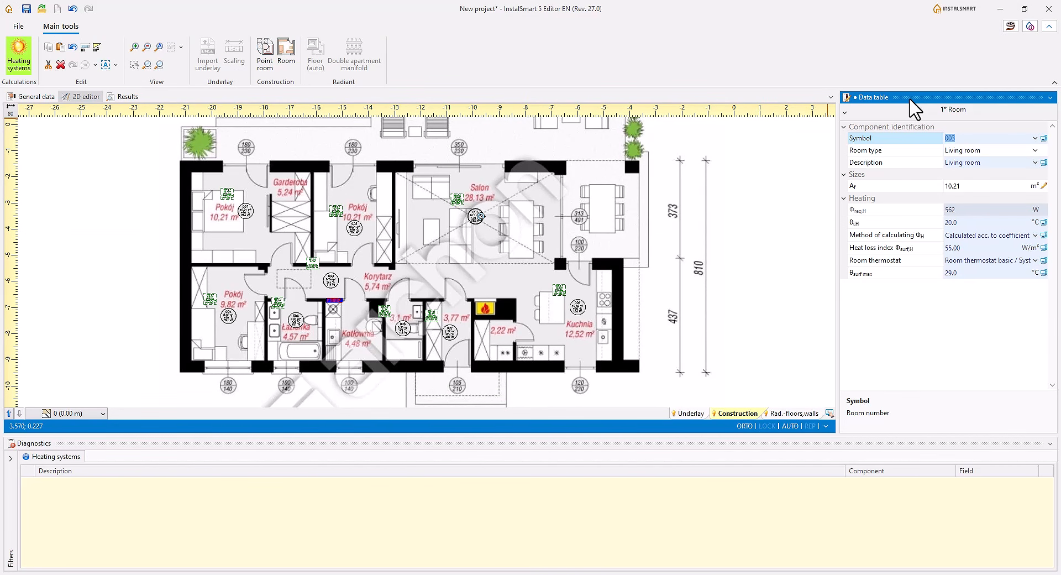
left_click(990, 152)
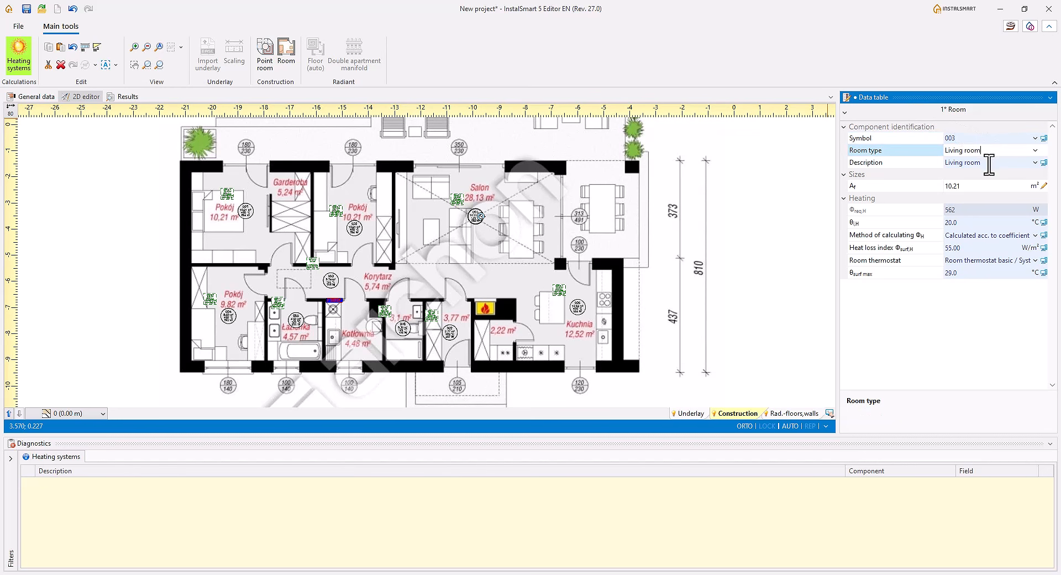
left_click(990, 164)
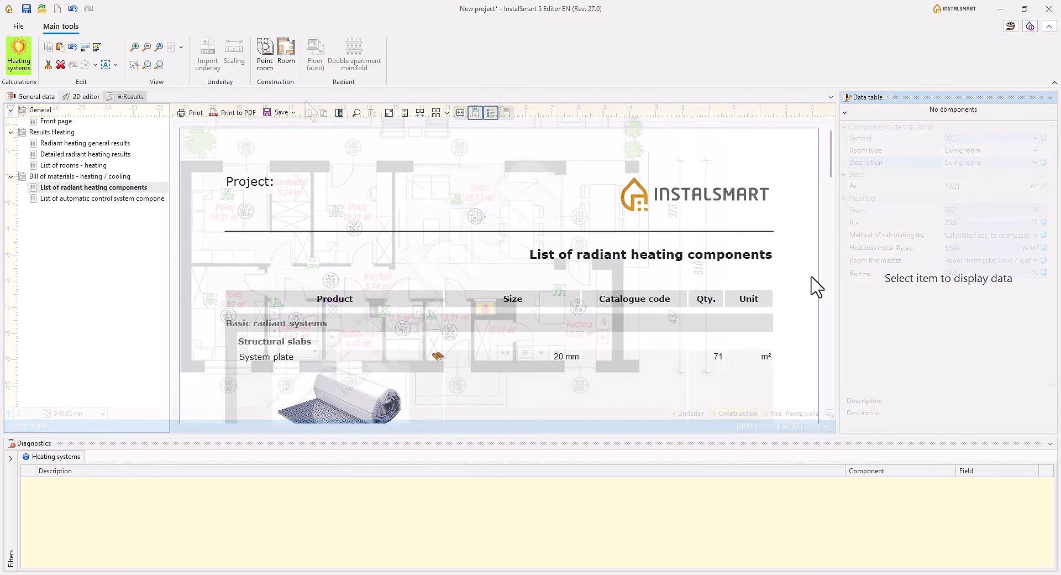
Step: Examine the list of radiant heating components, from the structural slabs and coils to the manifold cabinets and valves
scroll(812, 286, "down", 1)
scroll(816, 286, "down", 1)
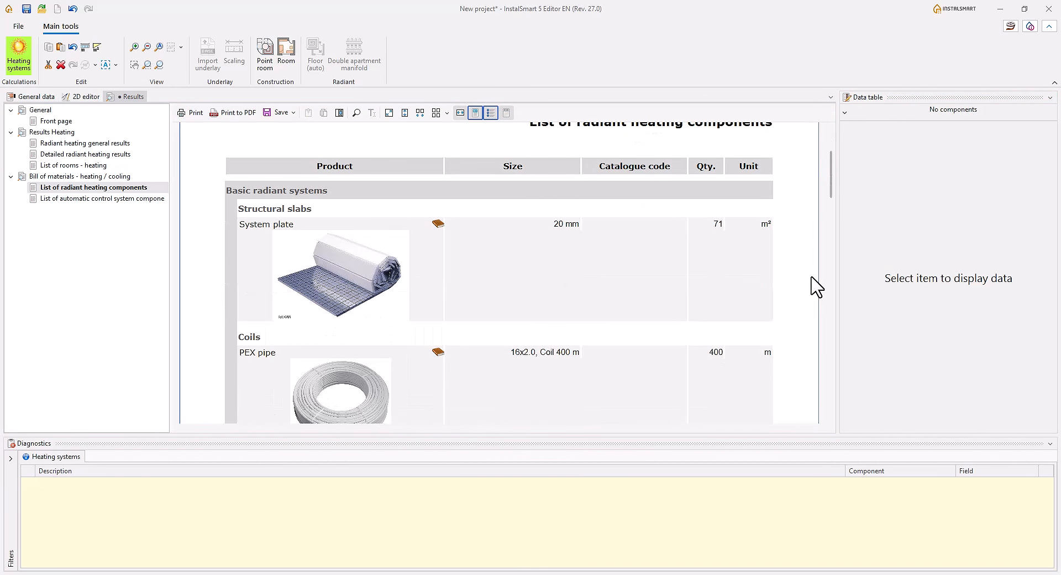
scroll(816, 286, "down", 3)
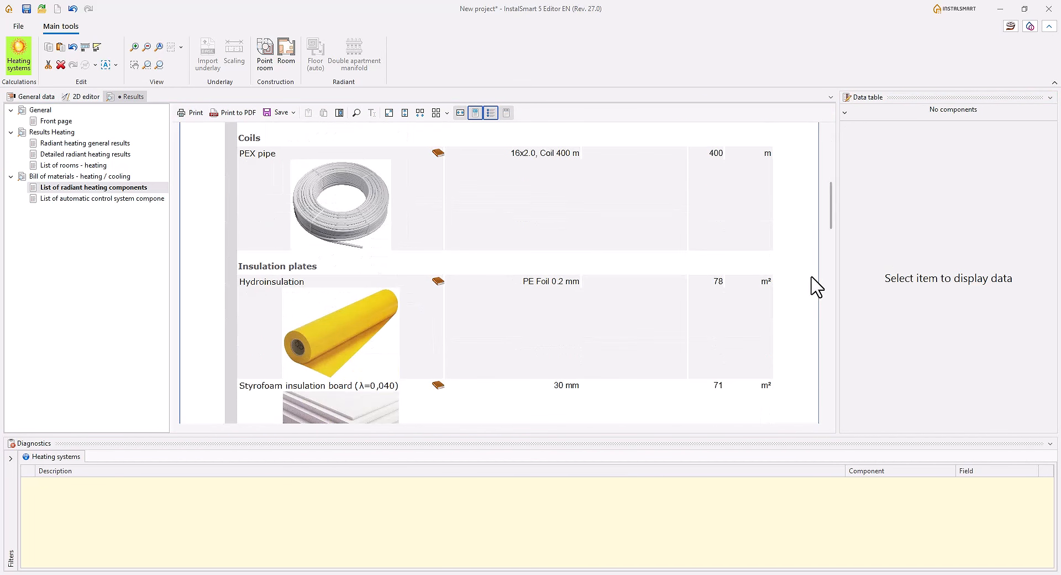
scroll(817, 287, "down", 3)
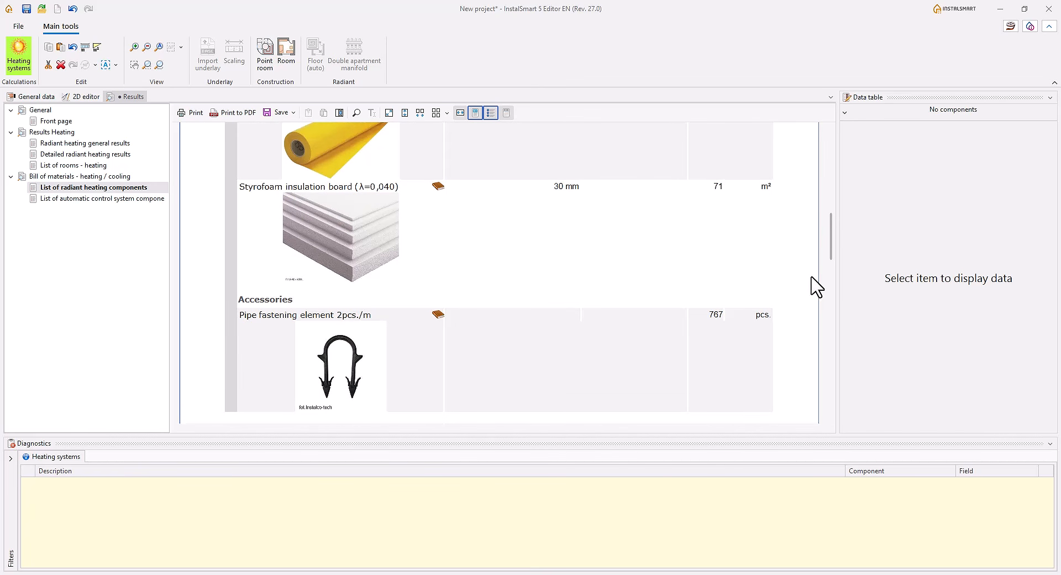
scroll(816, 286, "down", 1)
scroll(817, 286, "down", 2)
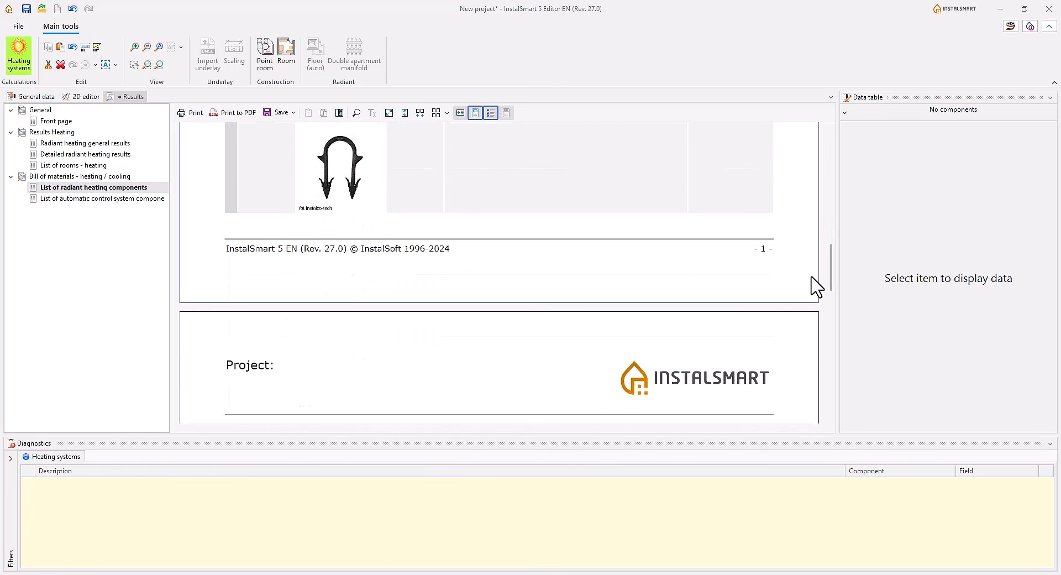
scroll(816, 286, "down", 3)
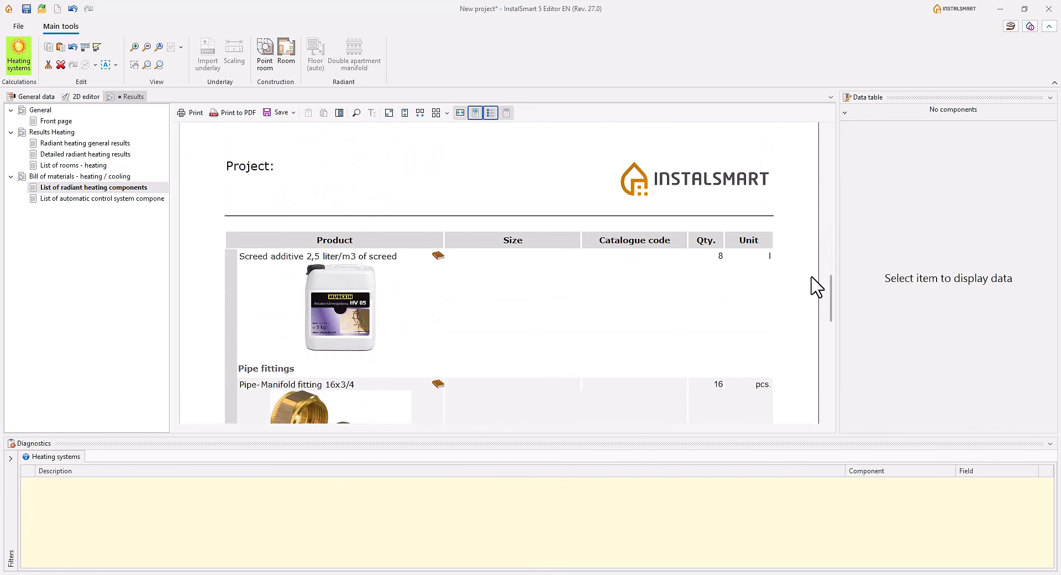
scroll(817, 287, "down", 3)
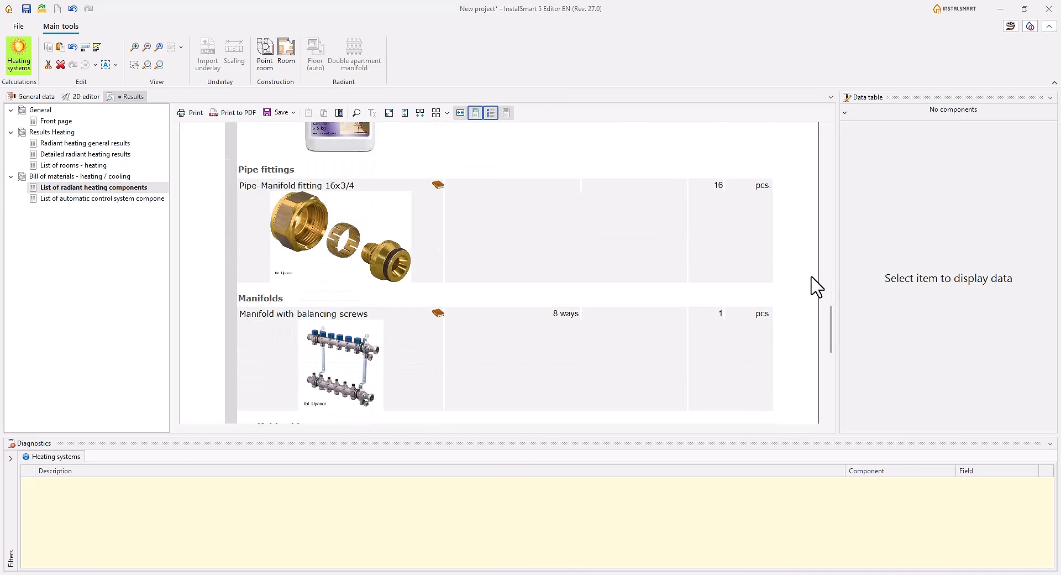
scroll(816, 286, "down", 3)
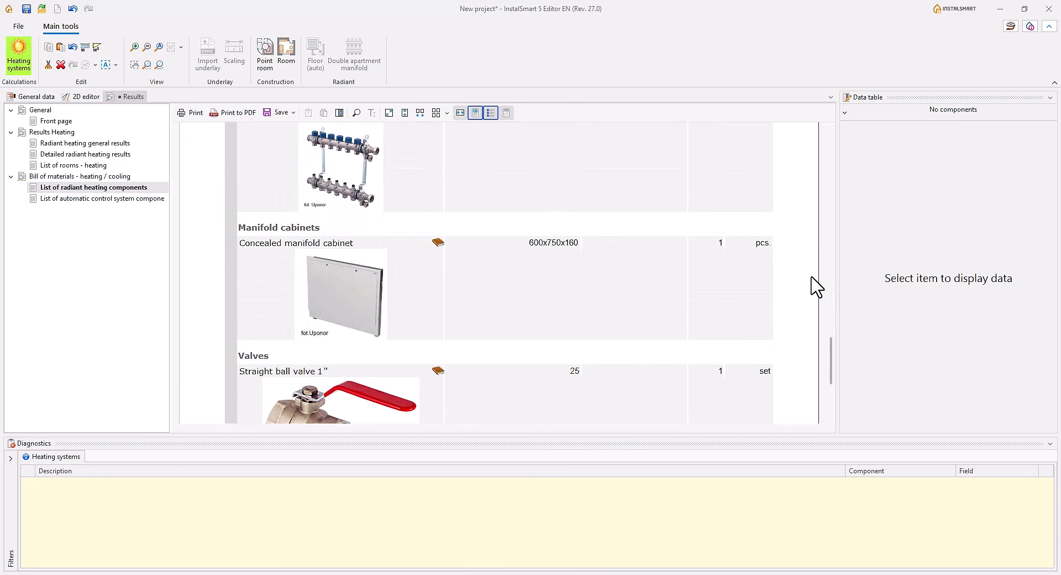
scroll(816, 287, "down", 2)
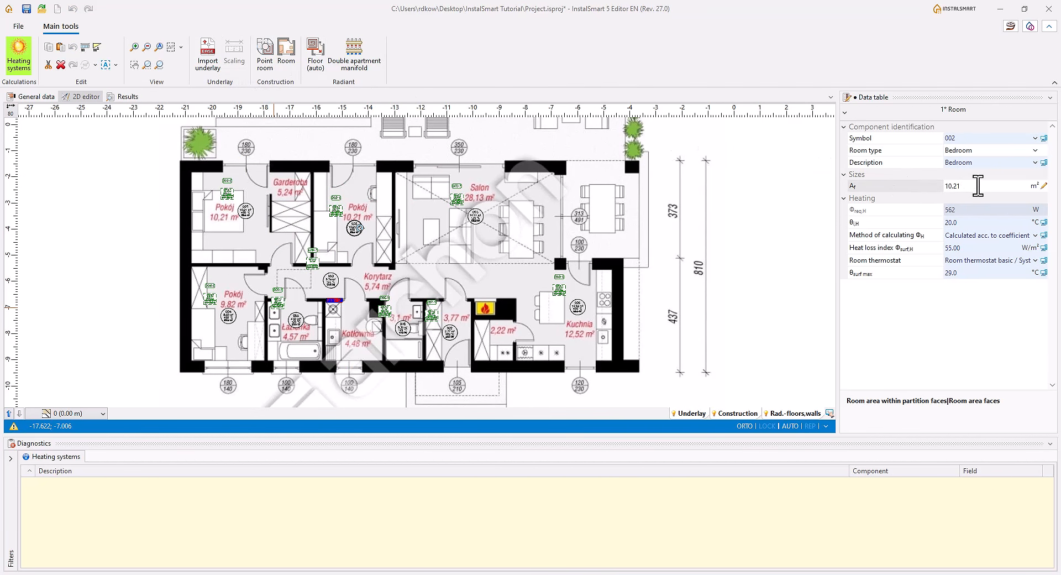
Step: Open the floor area of bedroom 002 for editing and run the heating systems calculation
left_click(977, 186)
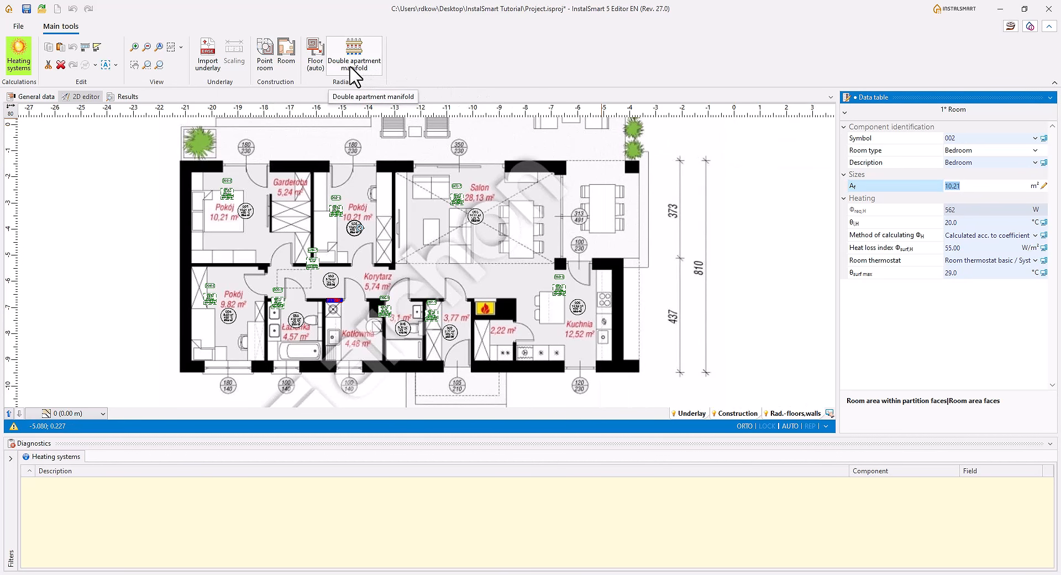
left_click(19, 69)
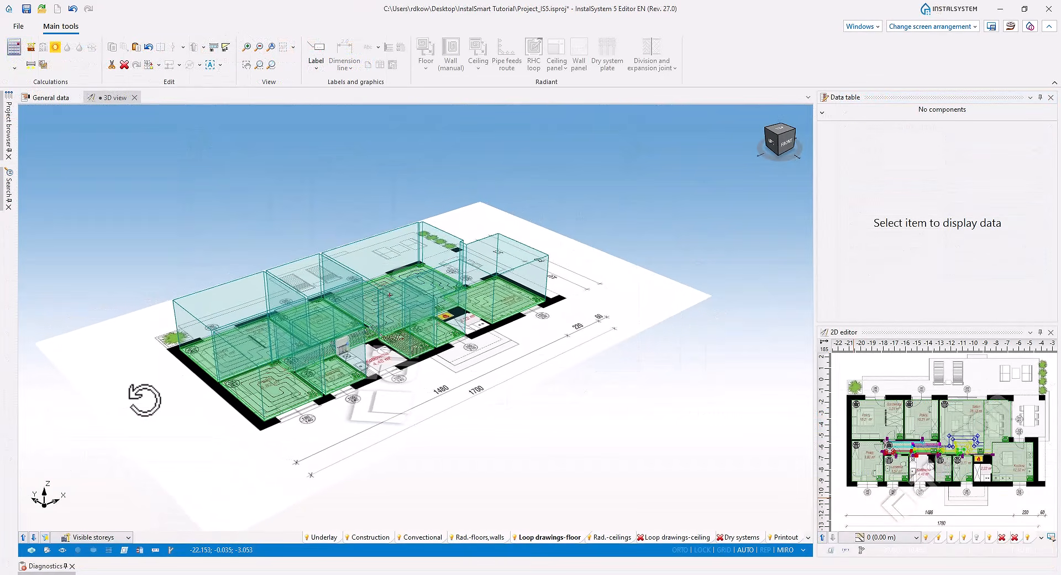
Step: Switch to InstalSystem 5 and examine the floor heating loops in the 3D view and on the 2D floor plan
middle_click_drag(145, 399, 192, 399)
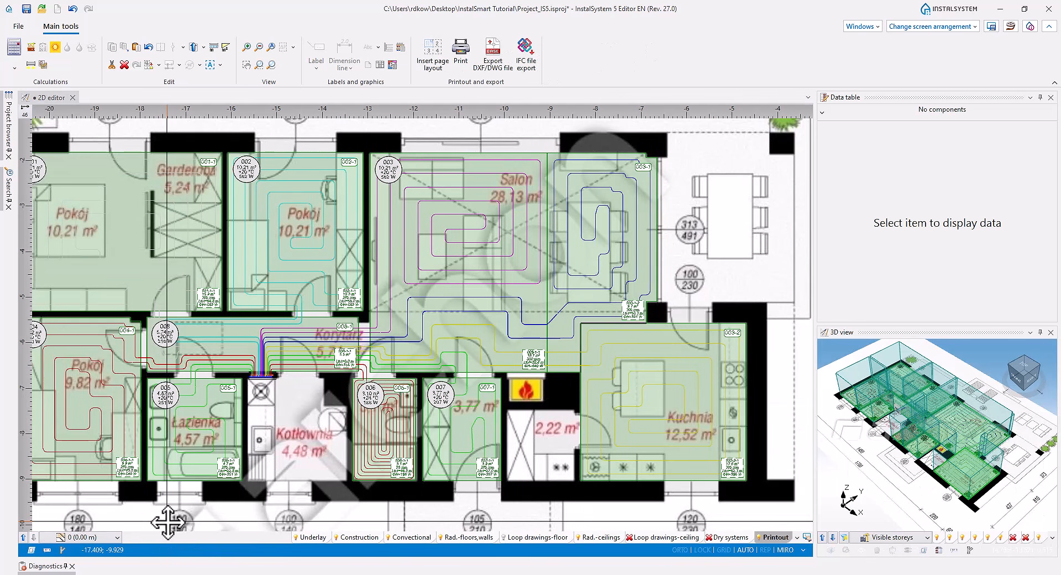
middle_click_drag(170, 521, 282, 519)
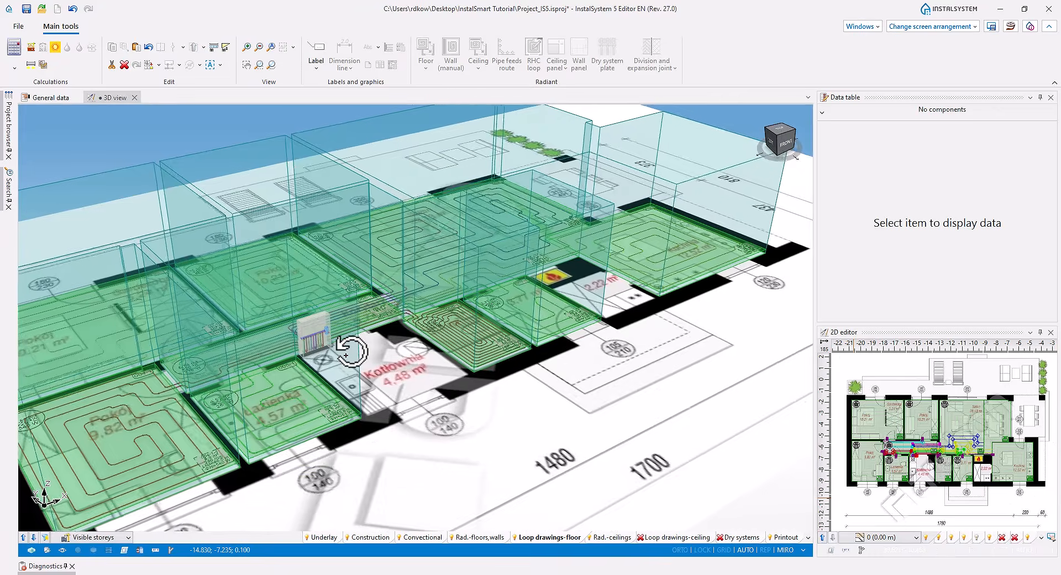
middle_click_drag(353, 352, 279, 355)
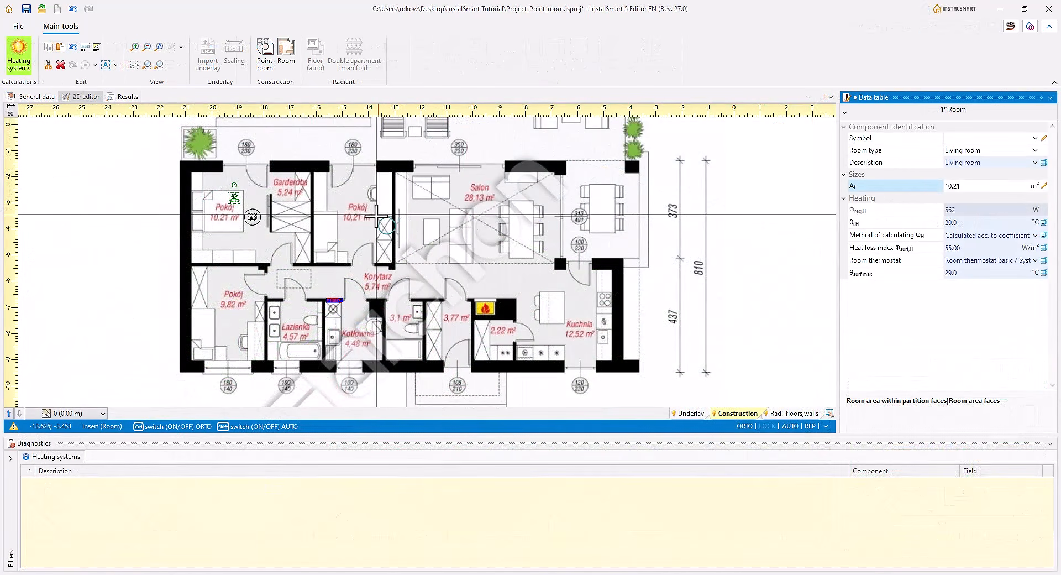
Step: Insert a point room in the second Pokój, beside the Salon, and set its floor area to 10.21 m²
left_click(346, 220)
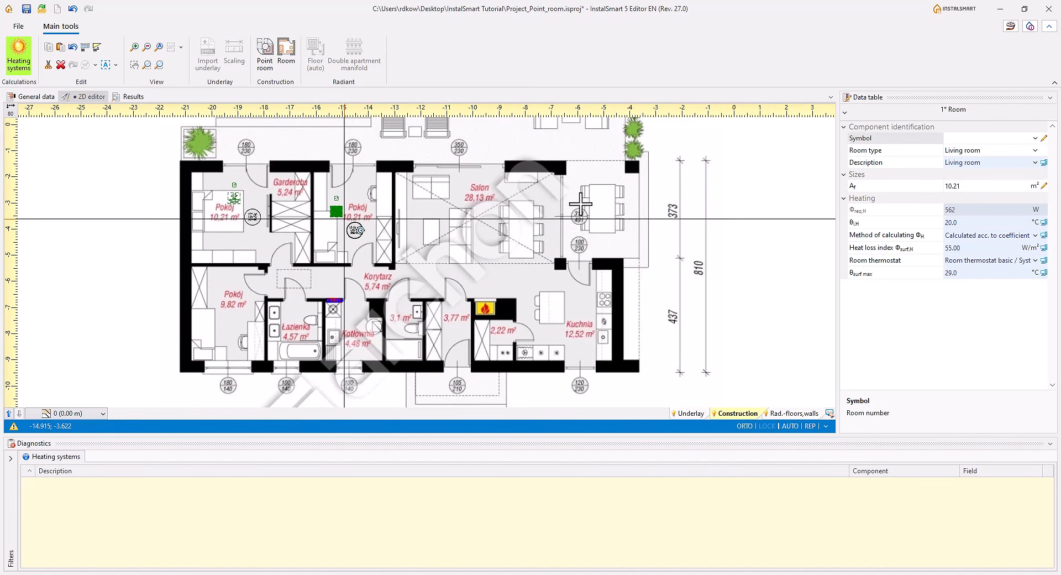
left_click(975, 188)
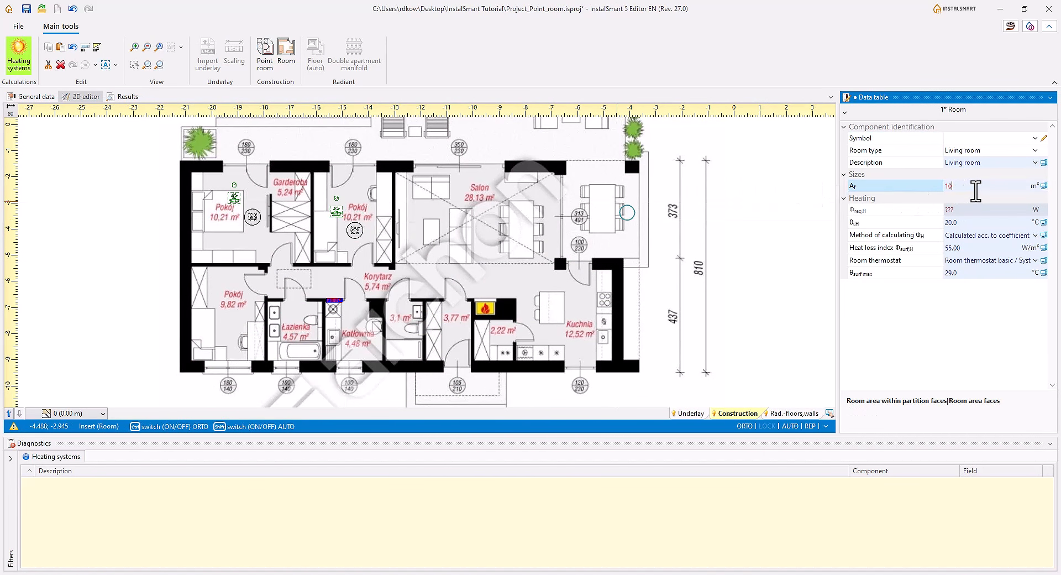
key("Return")
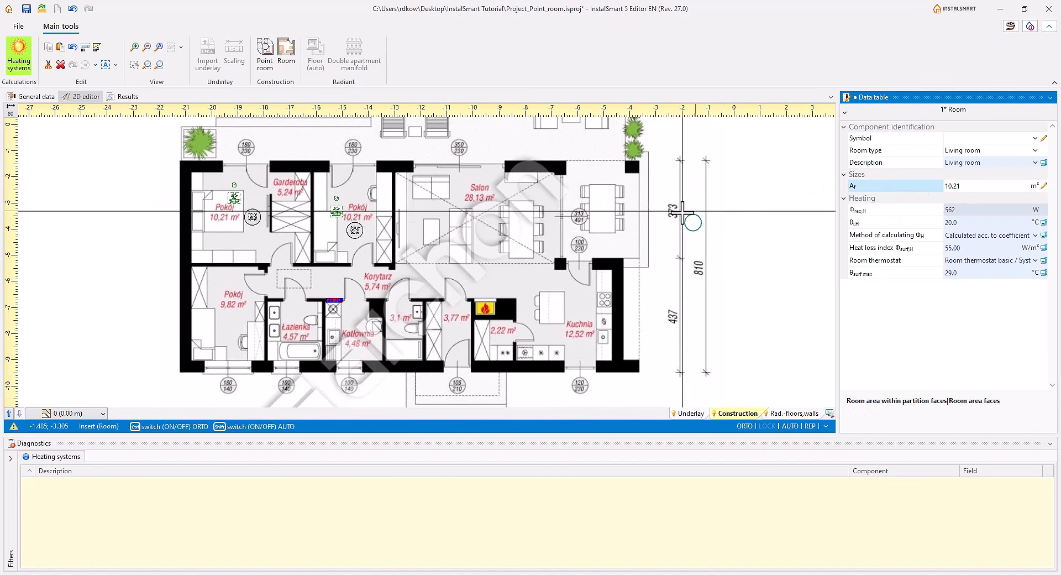
Step: Insert a point room in the Salon and set its floor area to 28,13 m²
left_click(468, 210)
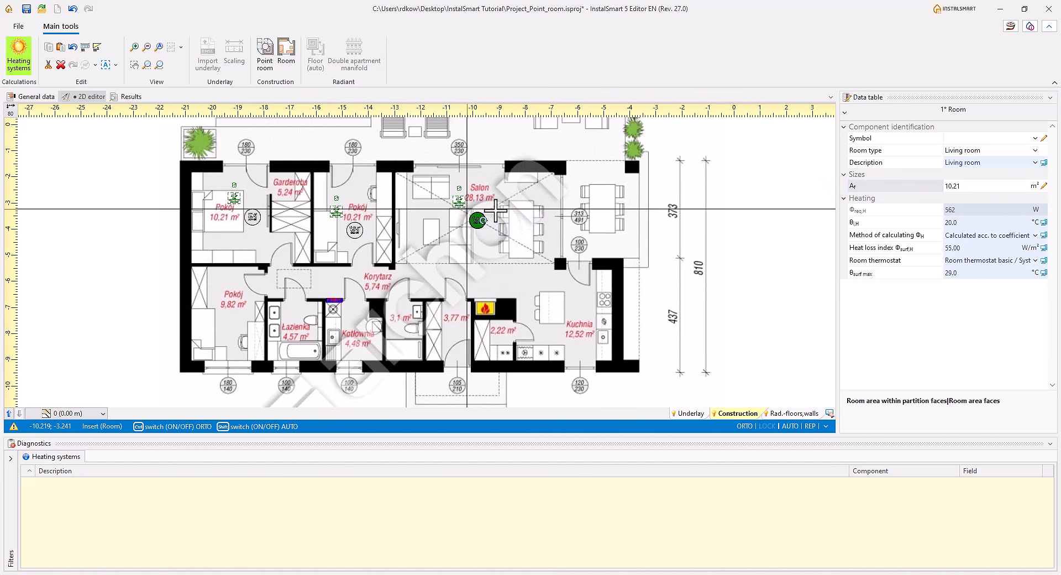
left_click(981, 186)
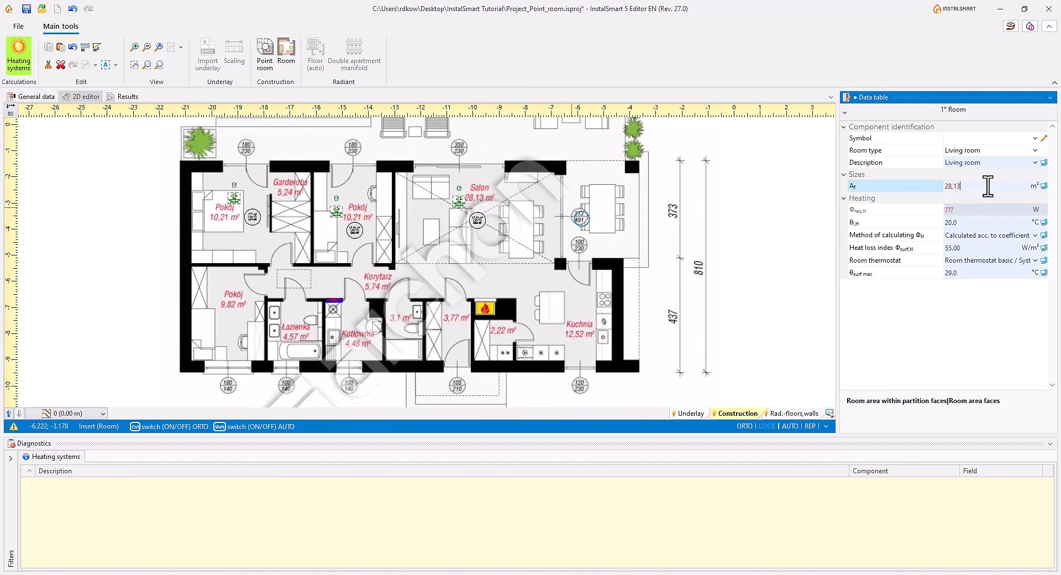
type("28,13")
key("Return")
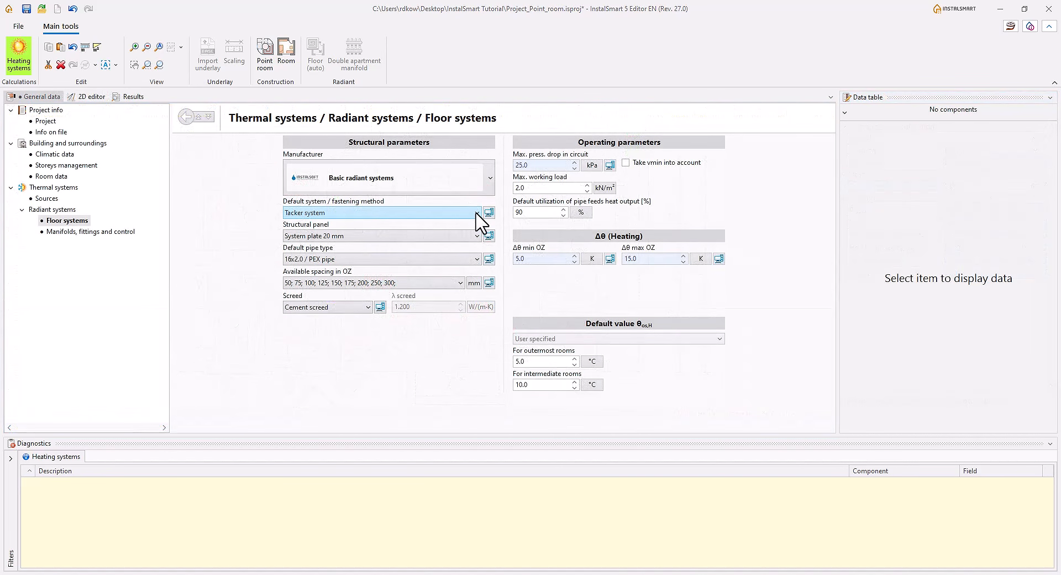
Step: Review the available default systems and fastening methods for floor heating, including their additional information
left_click(476, 215)
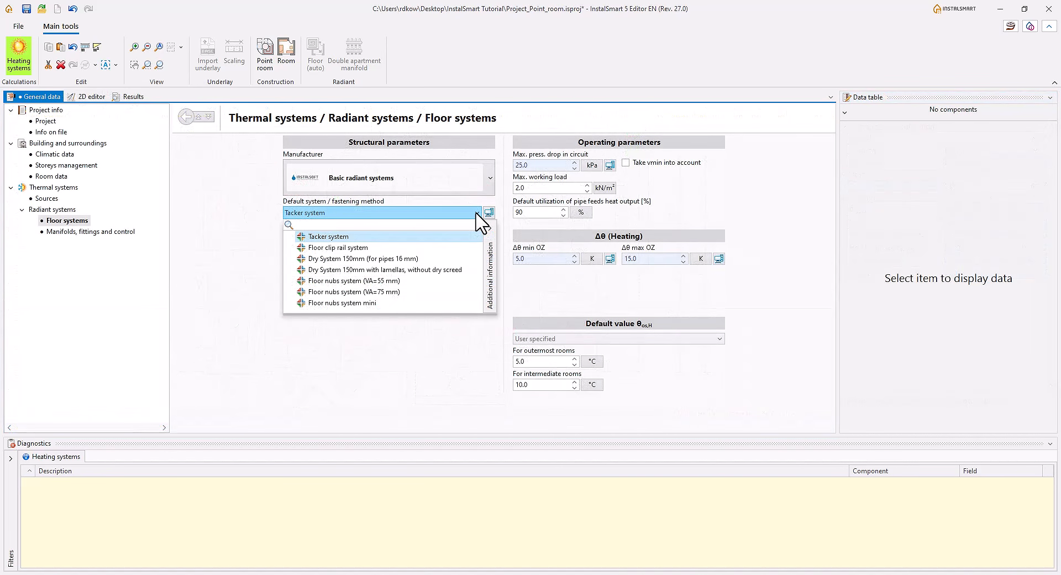
left_click(489, 247)
left_click(500, 226)
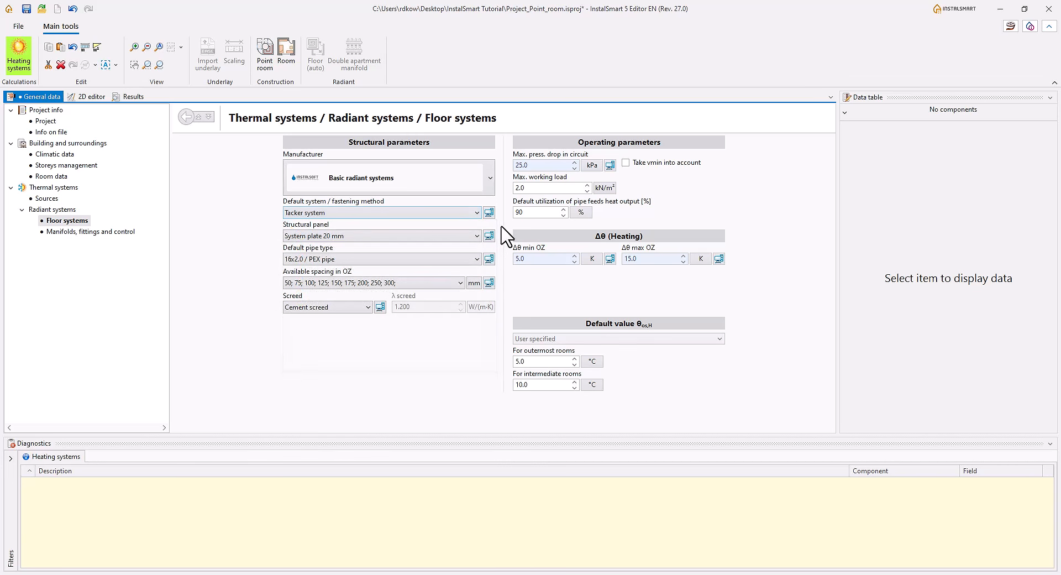
Step: Set the structural panel to System plate 25 mm and review the default pipe types with their additional information
left_click(478, 237)
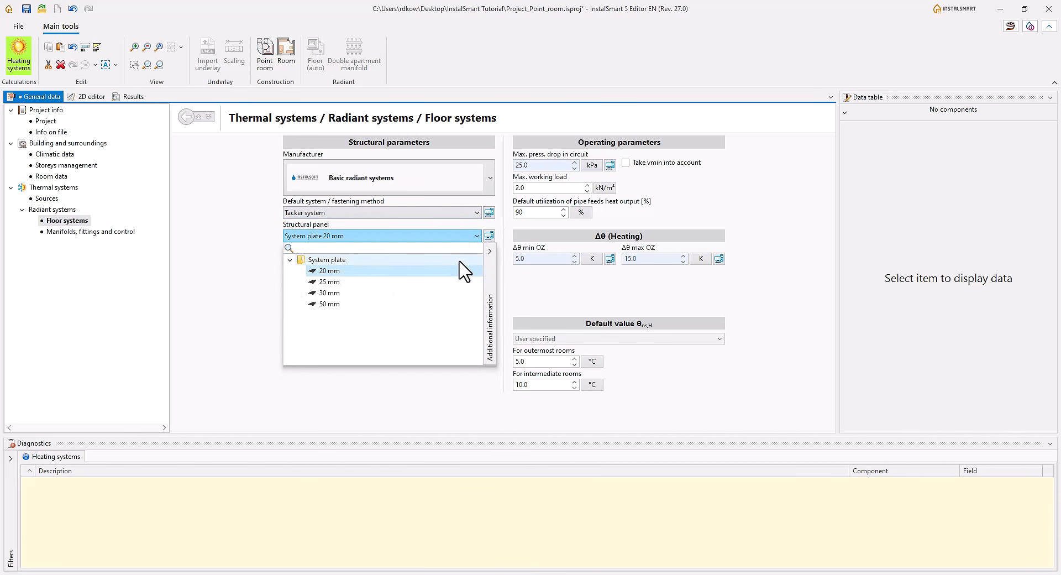
left_click(447, 283)
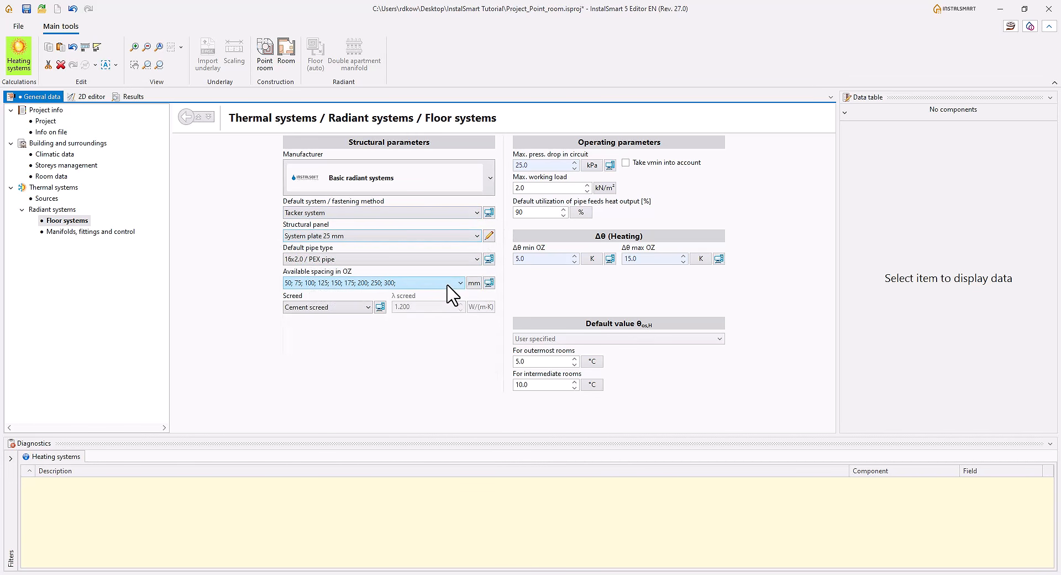
left_click(476, 258)
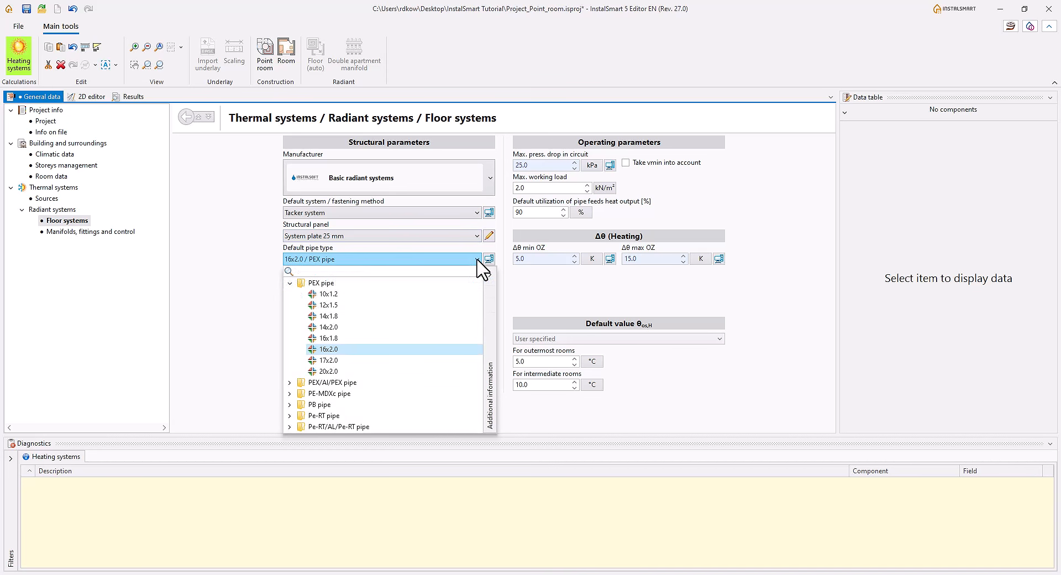
left_click(489, 286)
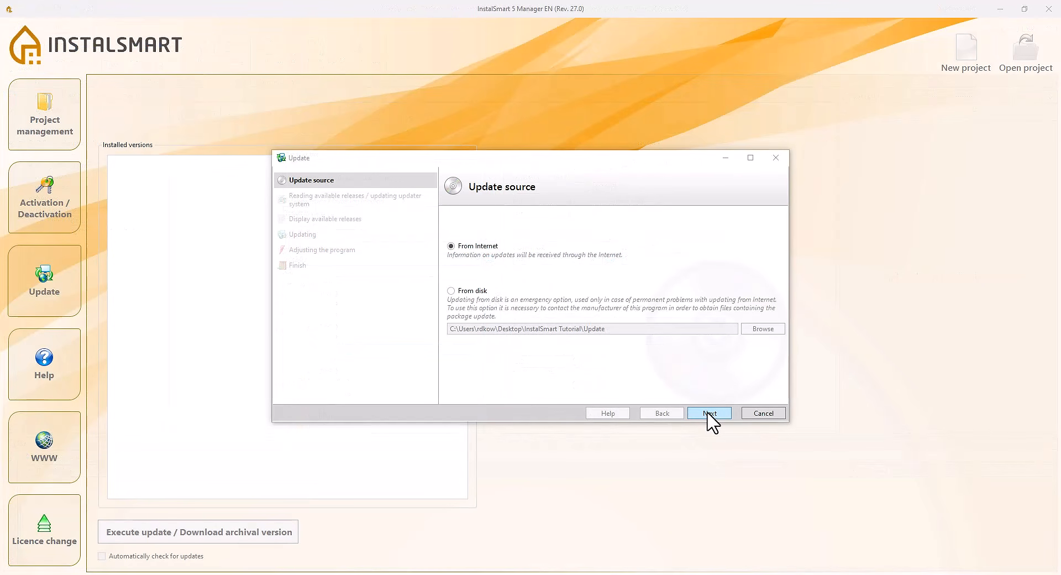
Step: In InstalSmart 5 Manager, update from the Internet and install version 5.0 Rev. 27.0
left_click(709, 413)
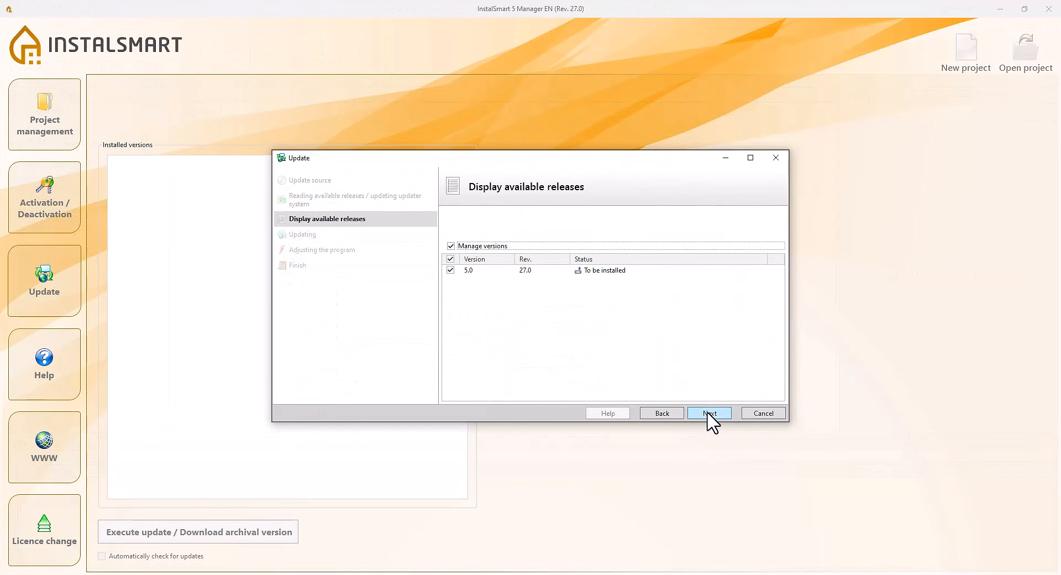
left_click(708, 413)
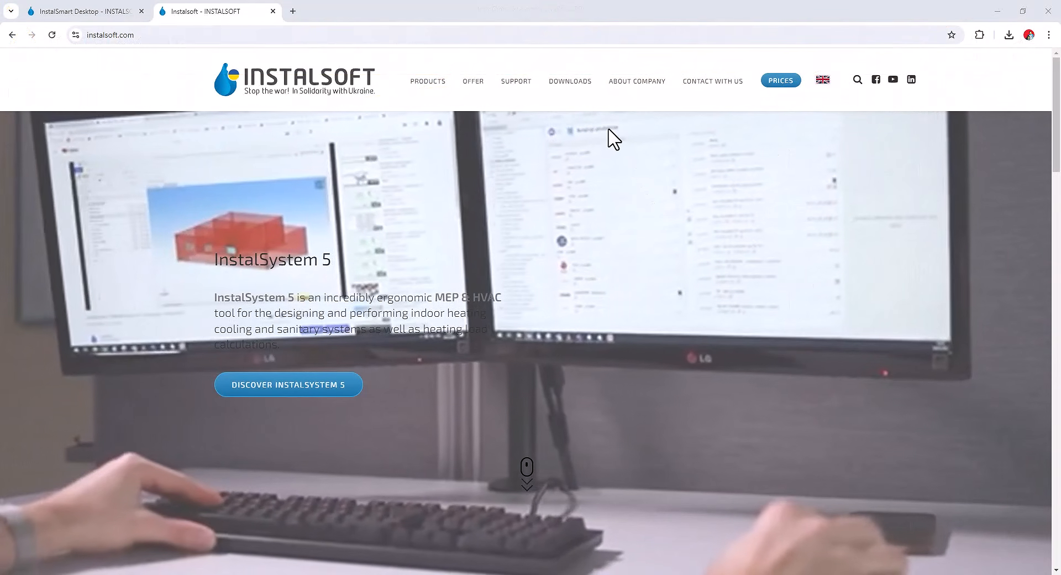
Step: Check the program's activation status and its installed versions in InstalSmart 5 Manager
mouse_move(574, 94)
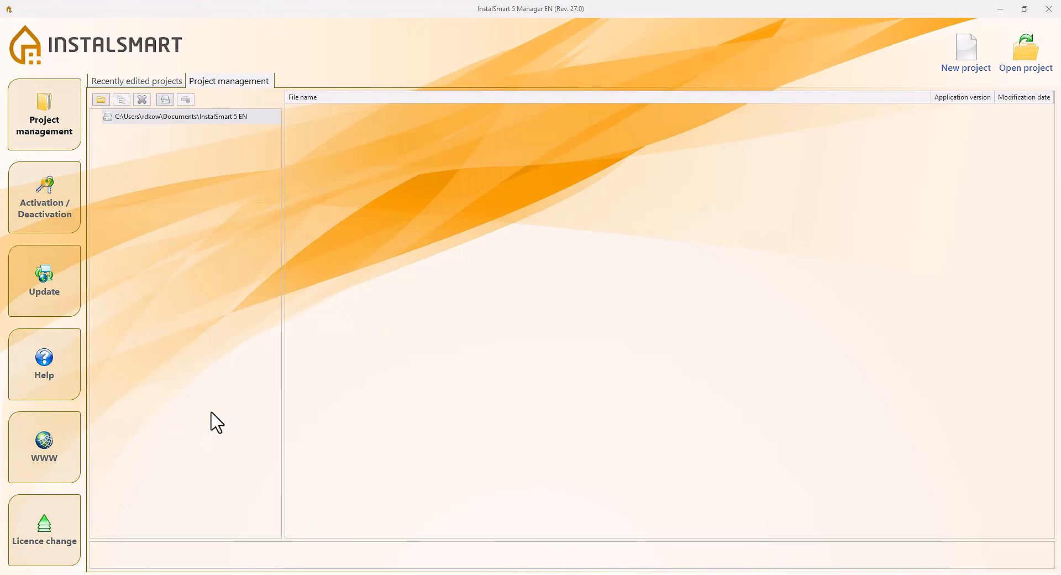
left_click(70, 226)
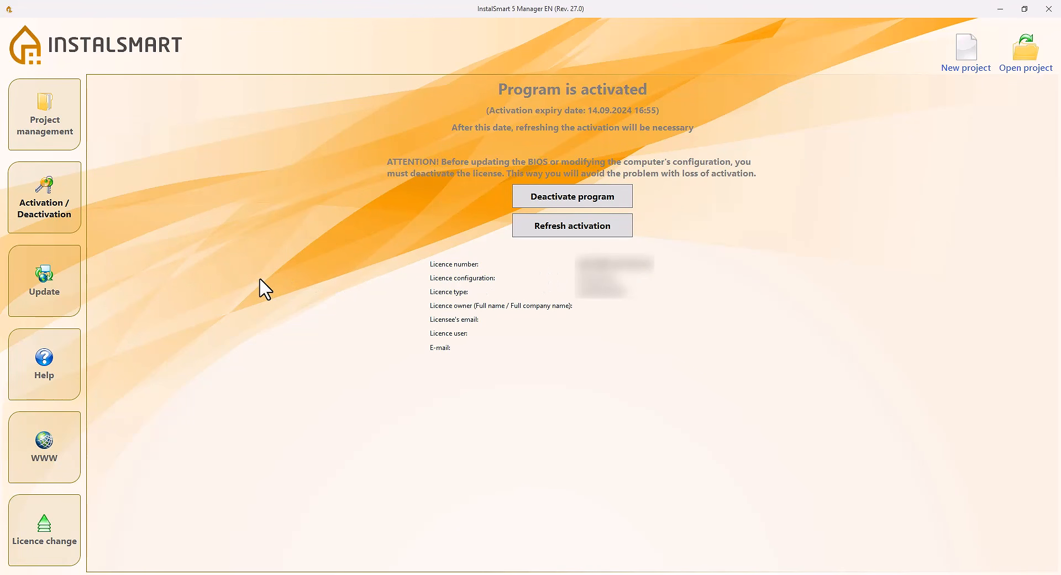
left_click(59, 289)
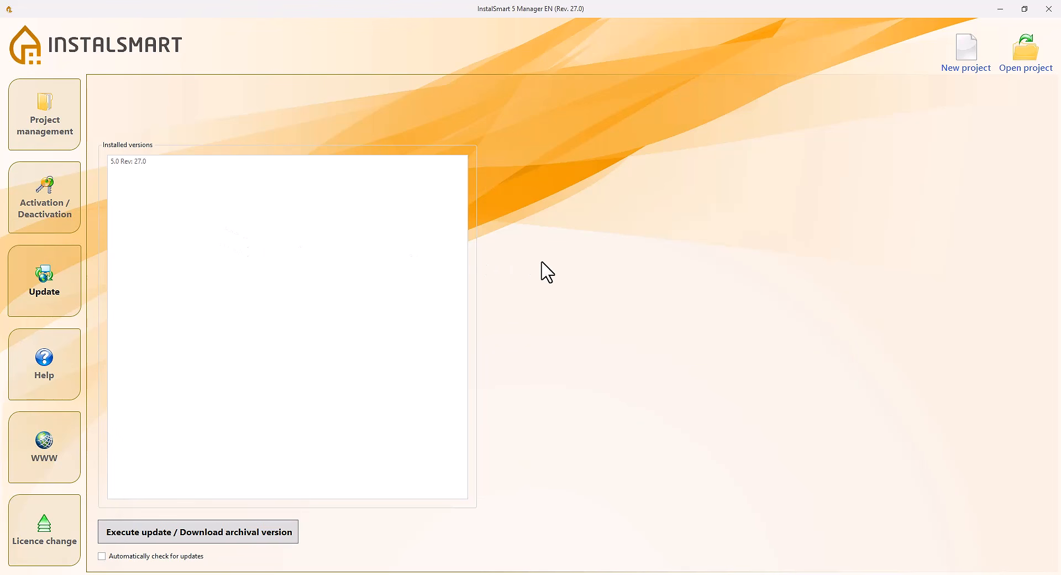
Step: Create a new project and show its empty drawing in the 2D editor
left_click(974, 71)
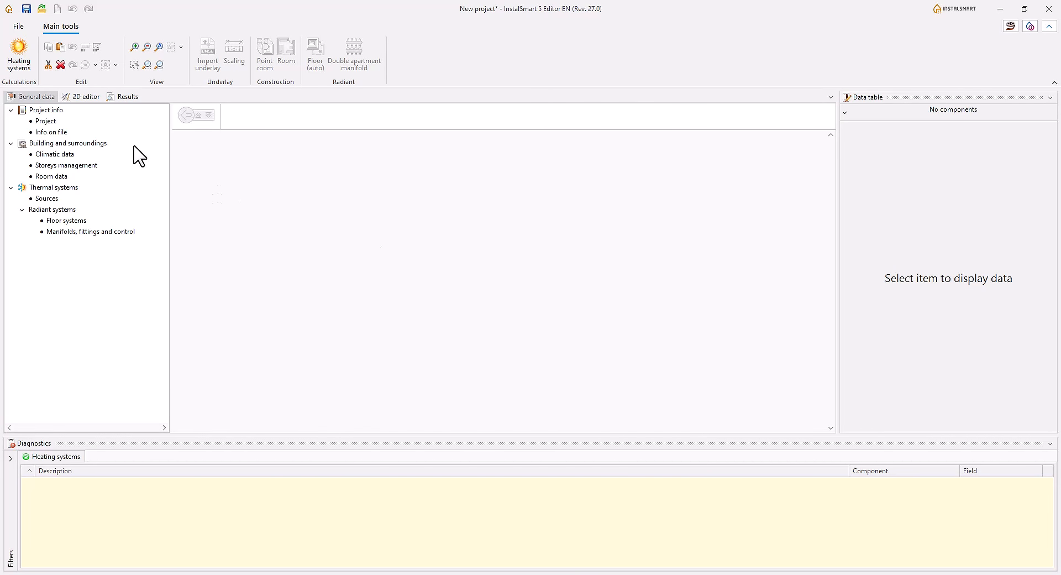
left_click(76, 100)
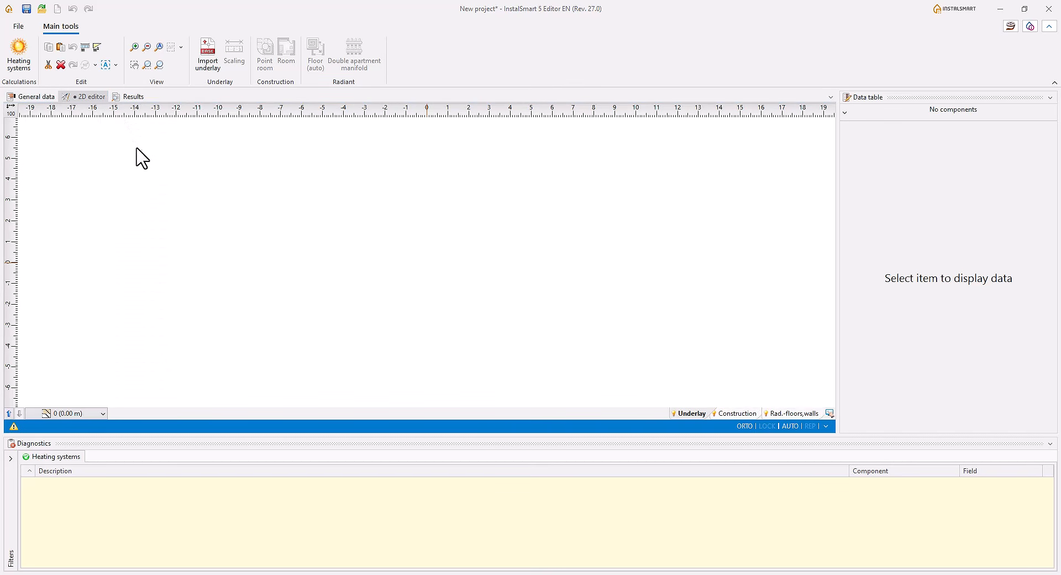
Step: Look through the General data, 2D editor and Results views, including the Construction and Rad.-floors,walls layers of the drawing
left_click(129, 98)
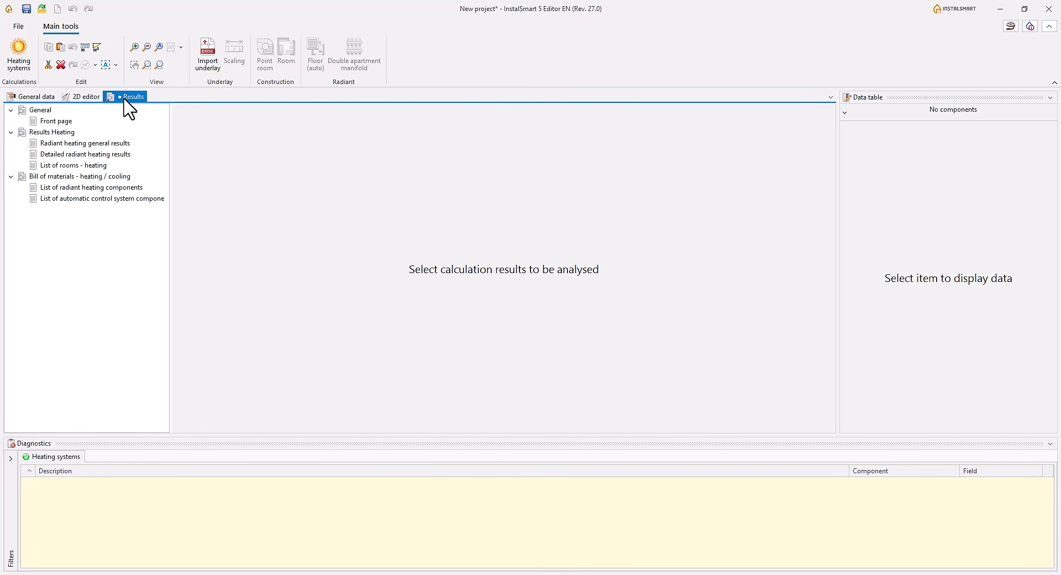
left_click(76, 98)
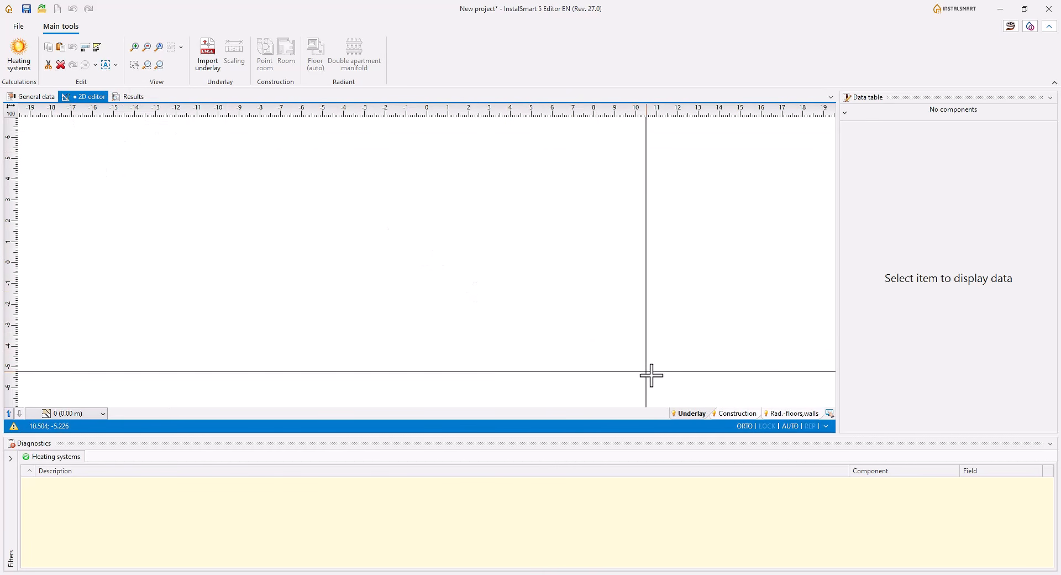
left_click(736, 413)
left_click(786, 412)
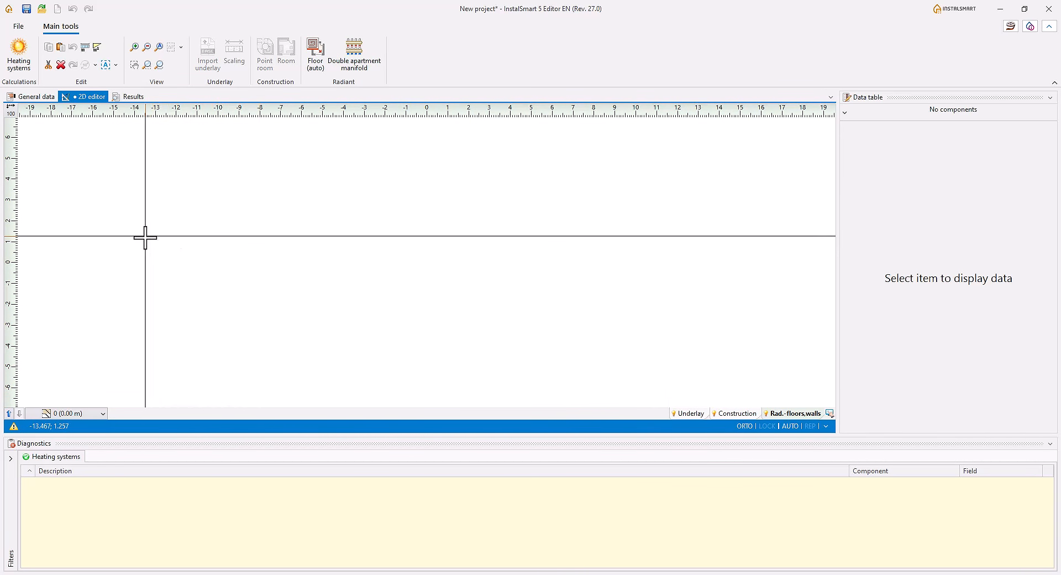
left_click(34, 99)
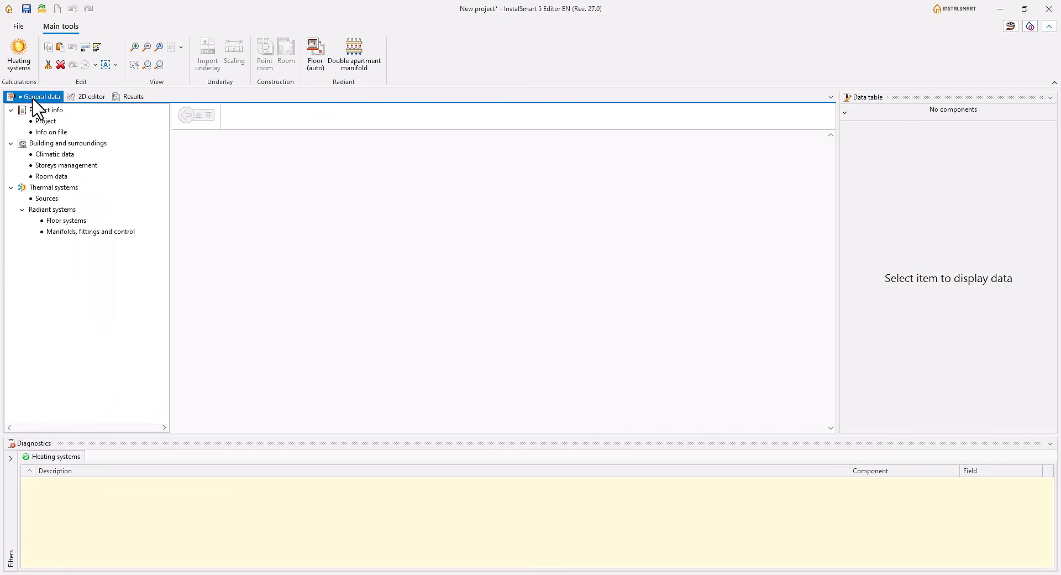
left_click(87, 99)
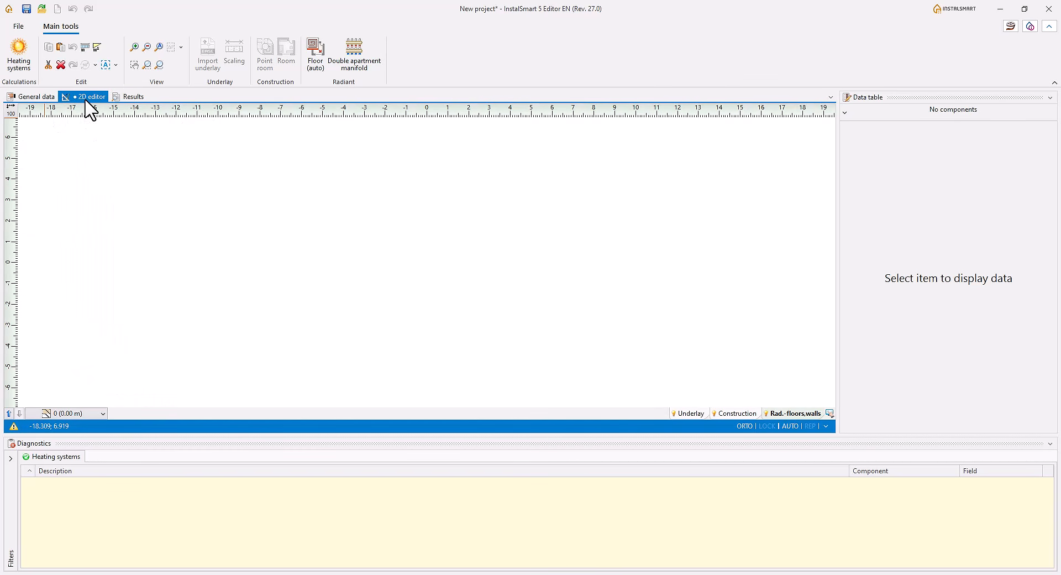
left_click(128, 99)
Step: Examine the Data table and the Diagnostics area, including its message level filters
left_click(892, 99)
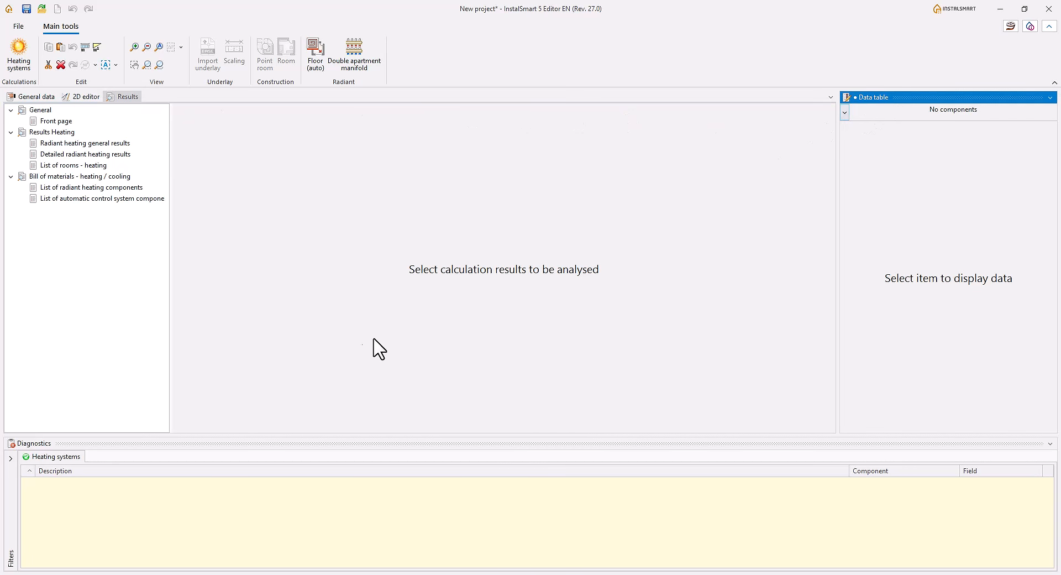
left_click(206, 443)
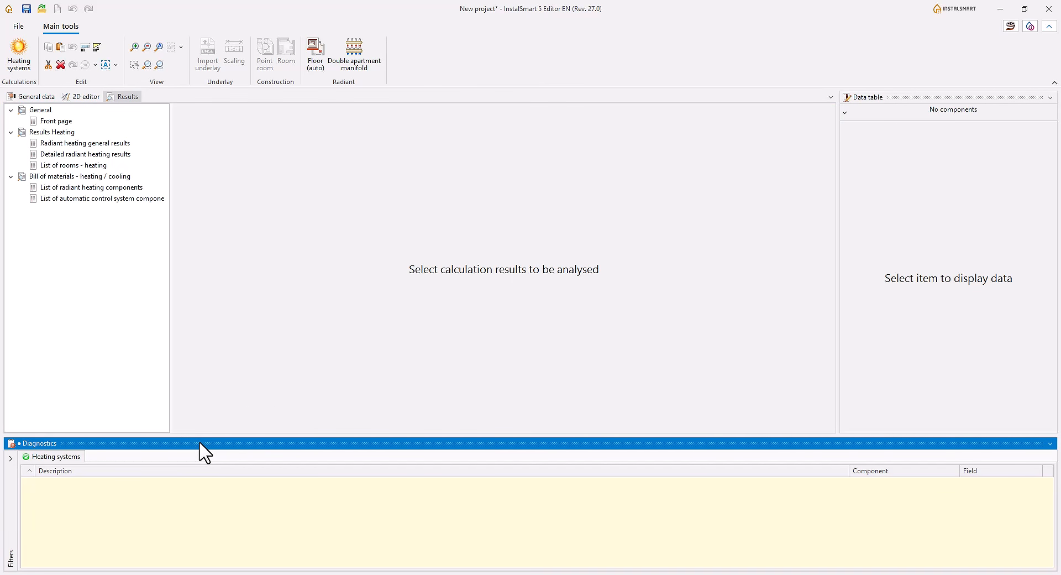
left_click(88, 99)
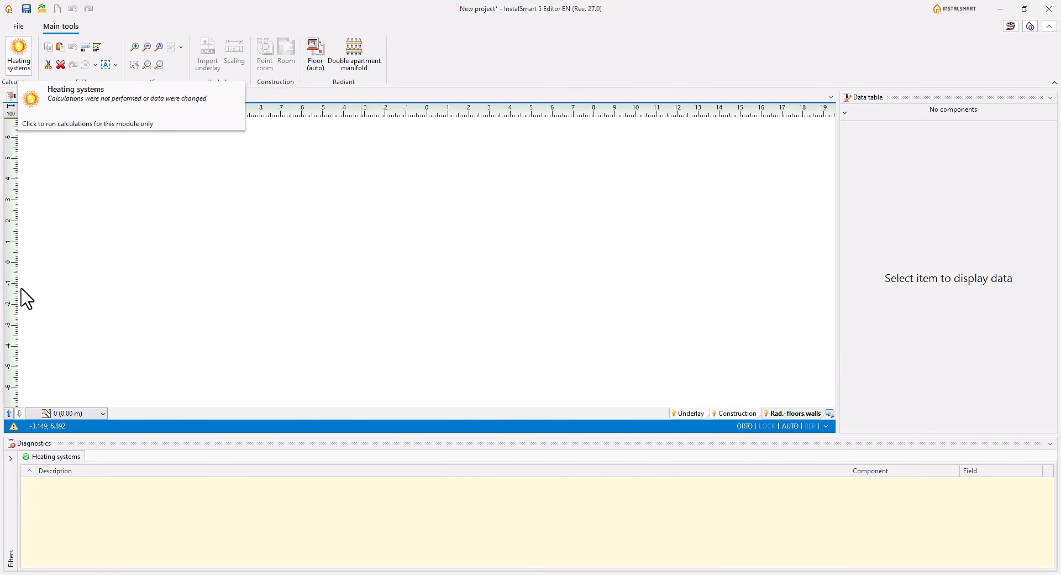
left_click(13, 484)
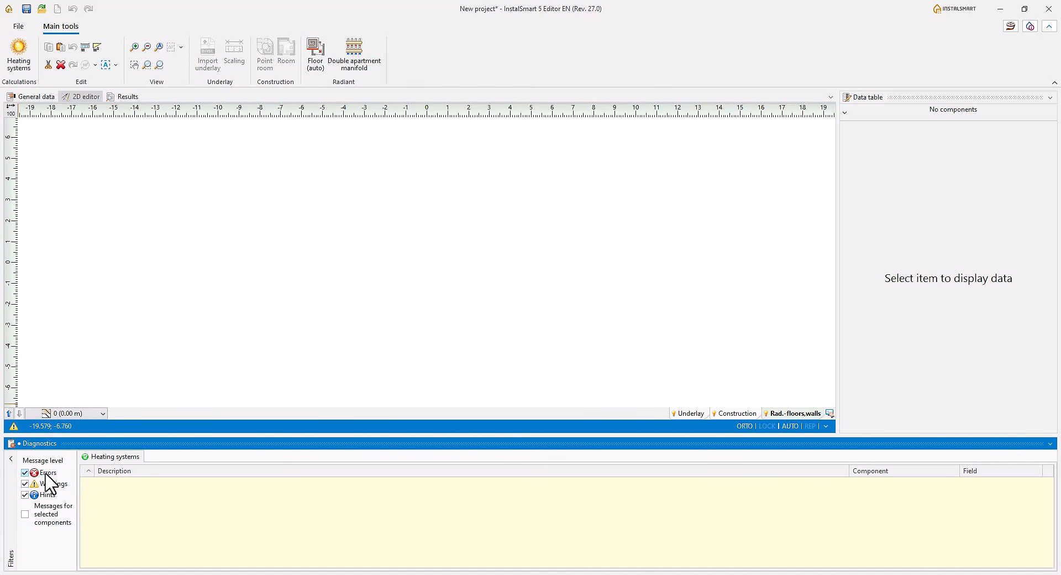
left_click(10, 459)
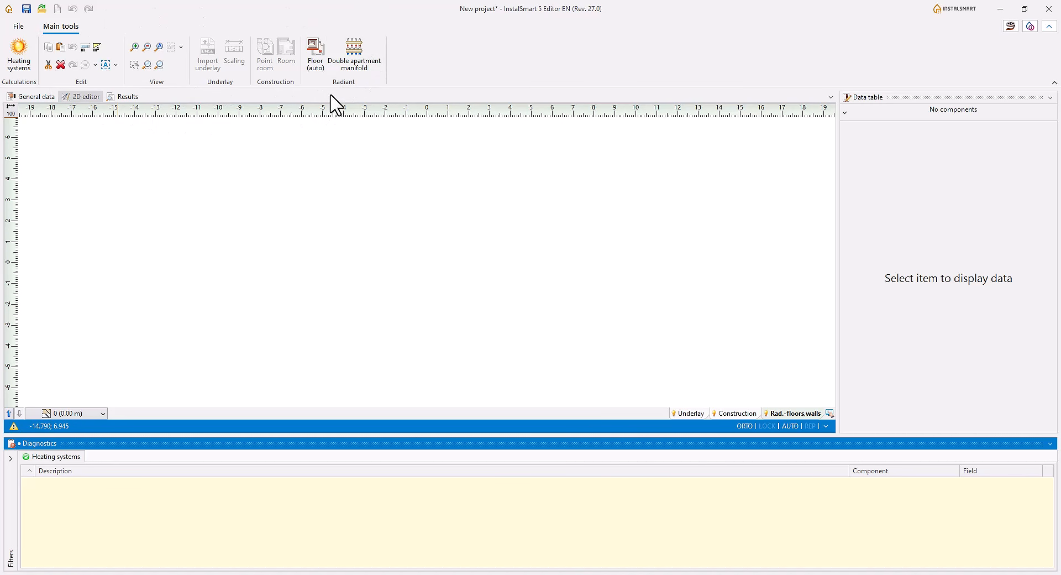
Step: Compare the tools available on the Underlay and Construction layers, finishing on the Underlay layer
left_click(685, 414)
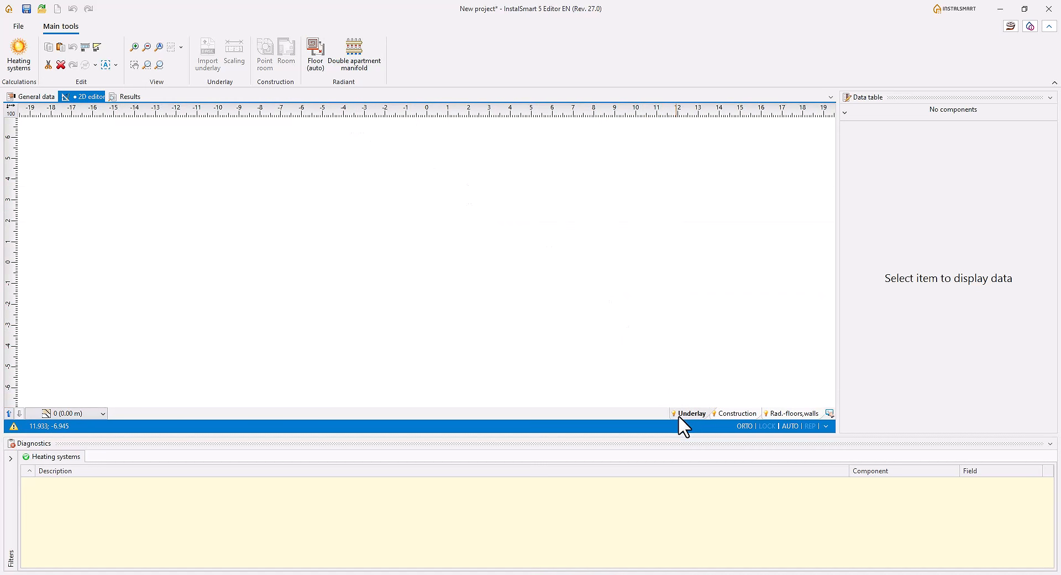
left_click(729, 412)
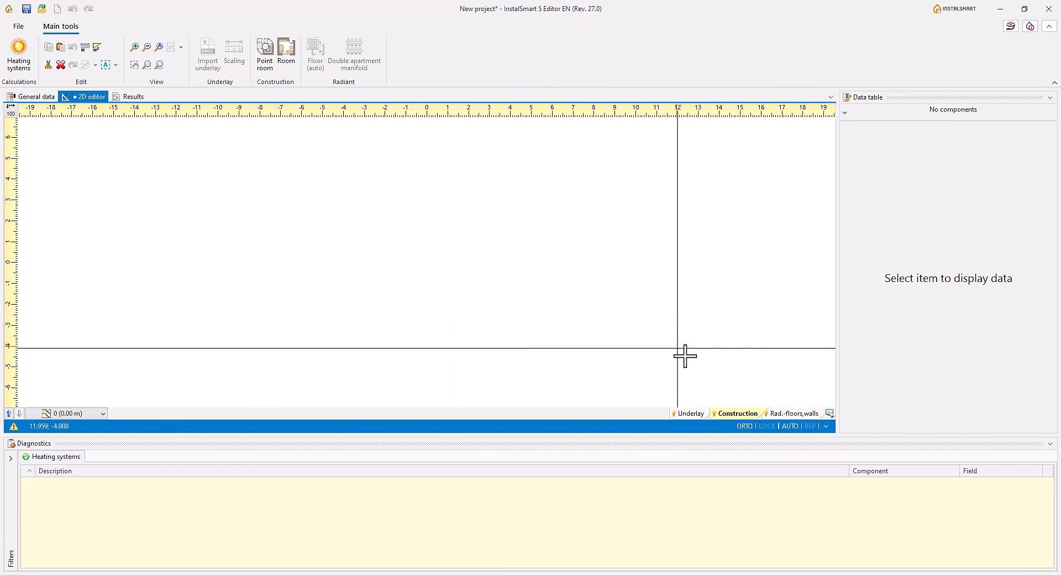
left_click(691, 414)
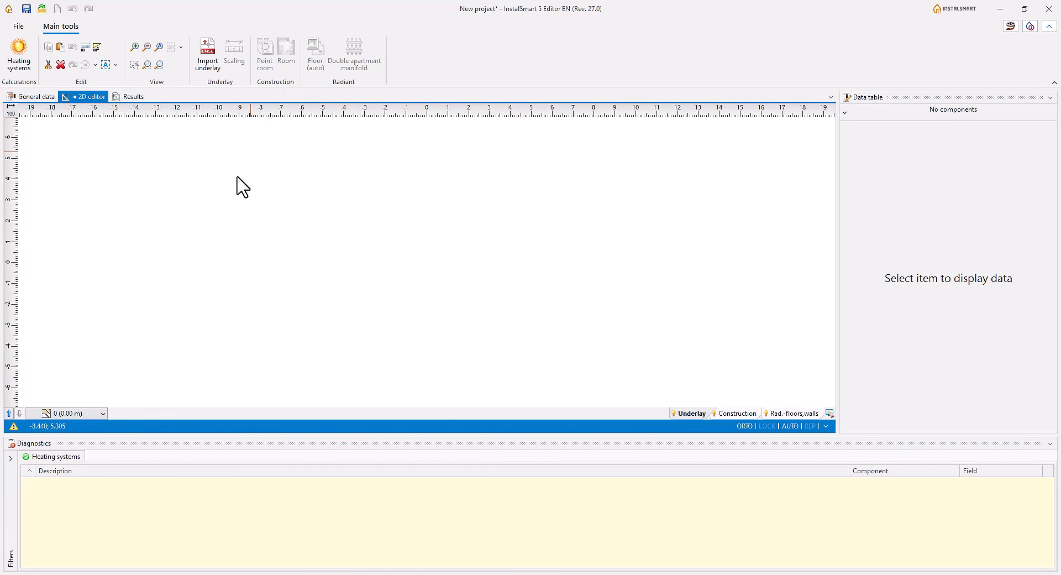
Step: View storeys 1 and 2 of the building and return to storey 0
left_click(91, 415)
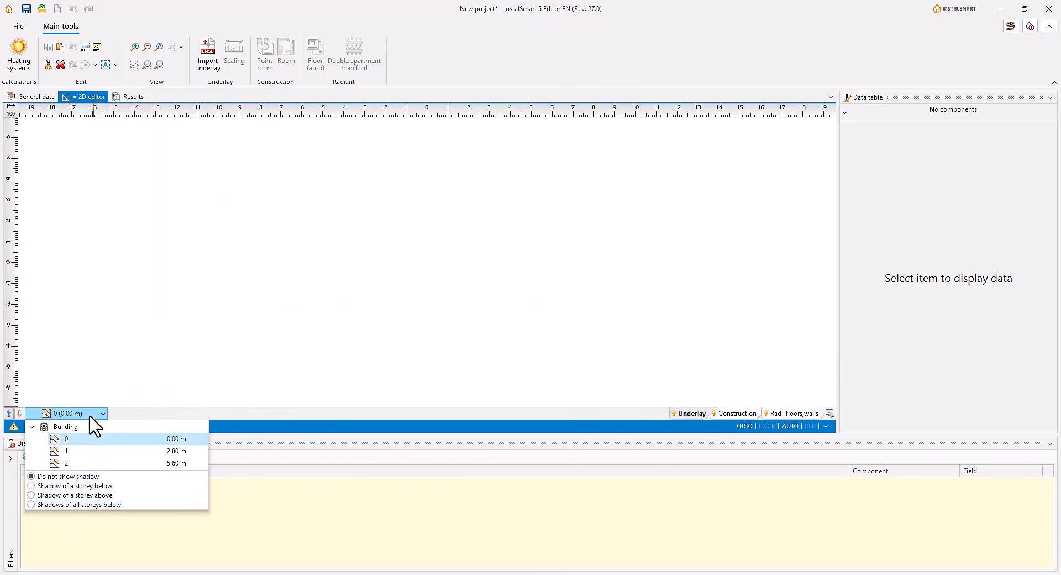
left_click(85, 450)
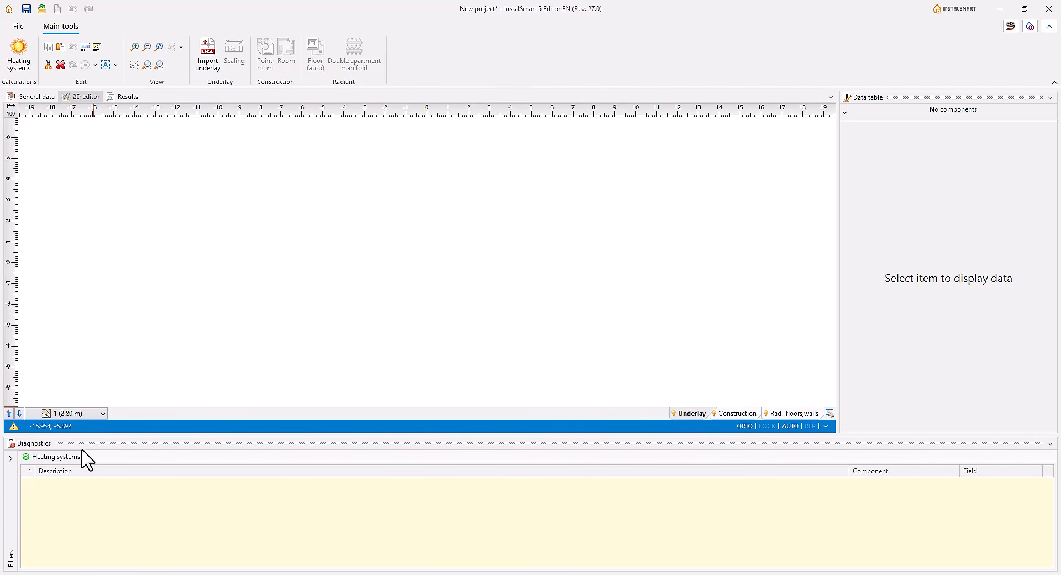
left_click(80, 414)
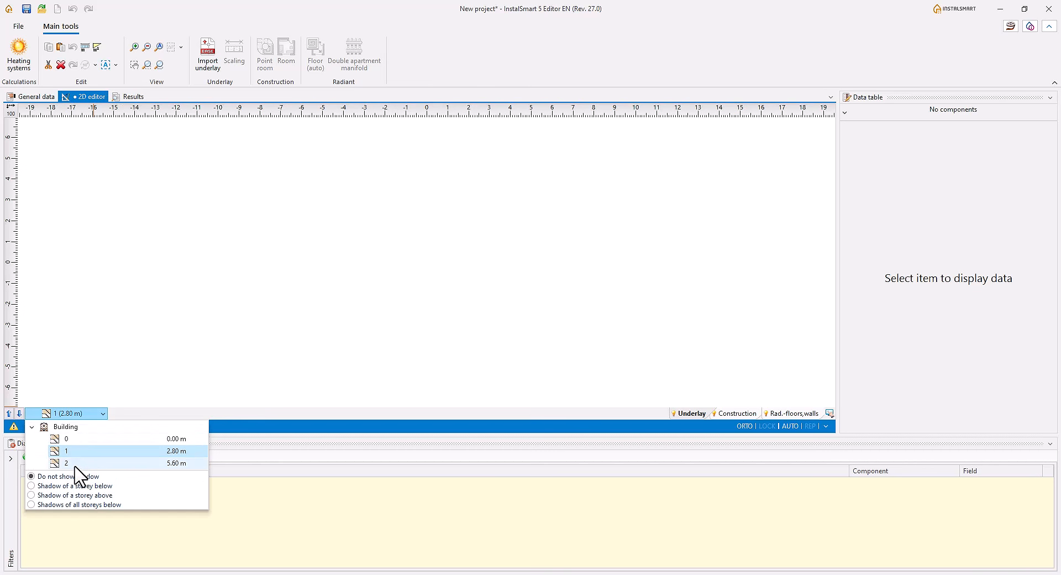
left_click(76, 465)
left_click(75, 413)
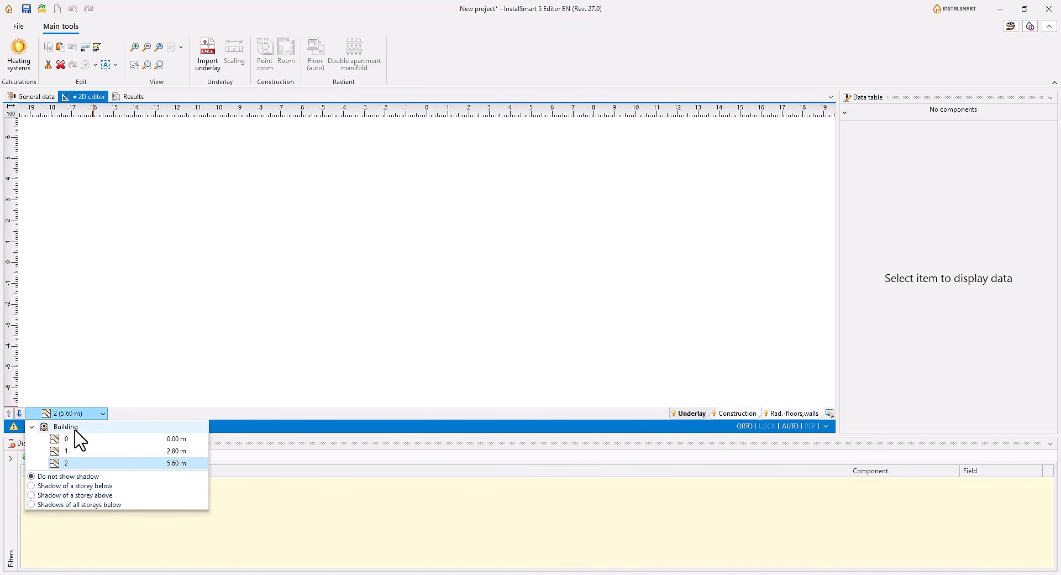
left_click(79, 439)
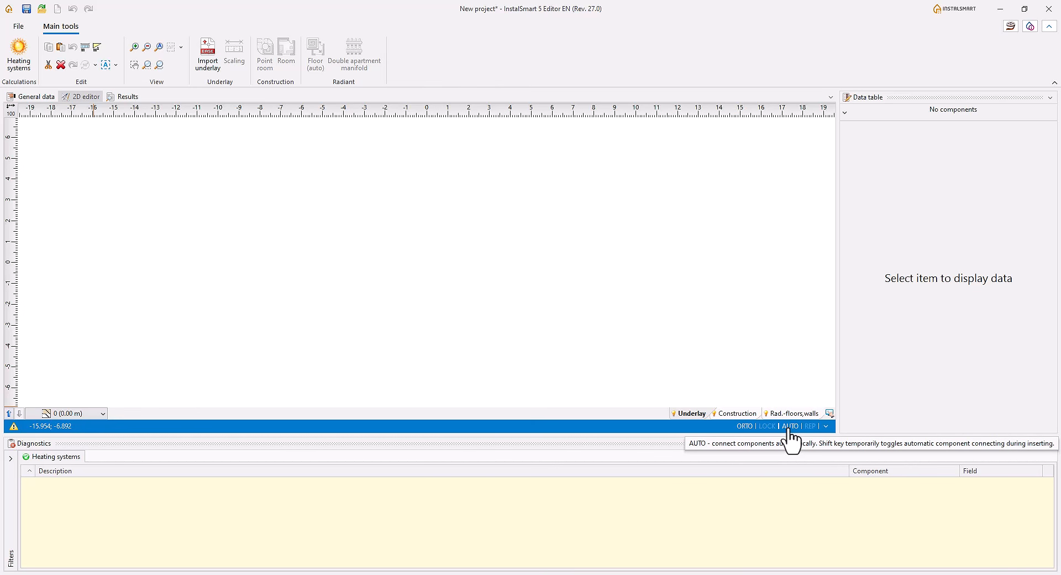
Step: Switch the ORTO and AUTO drawing modes off and back on
left_click(746, 430)
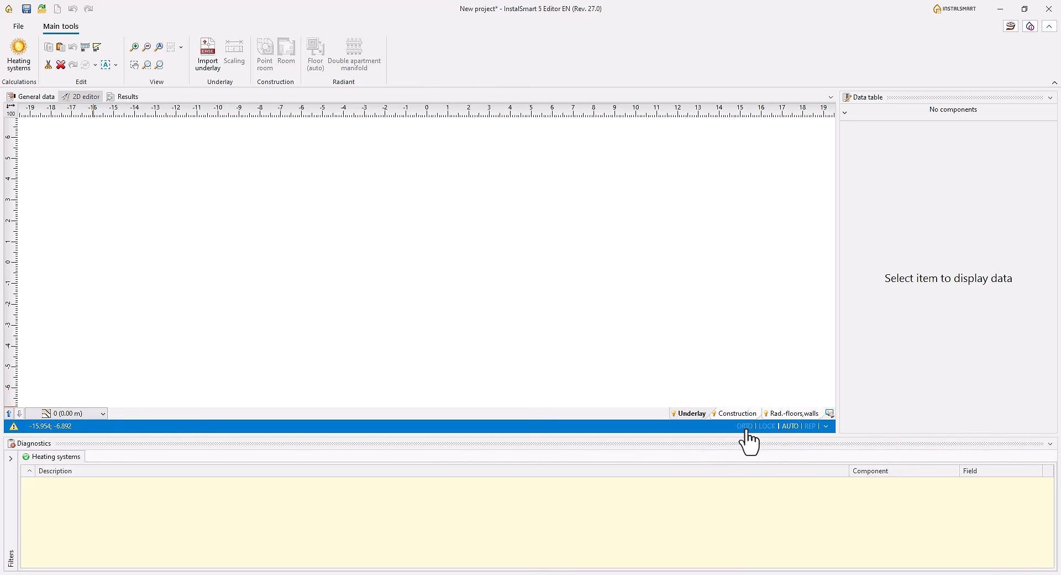
left_click(746, 427)
left_click(790, 427)
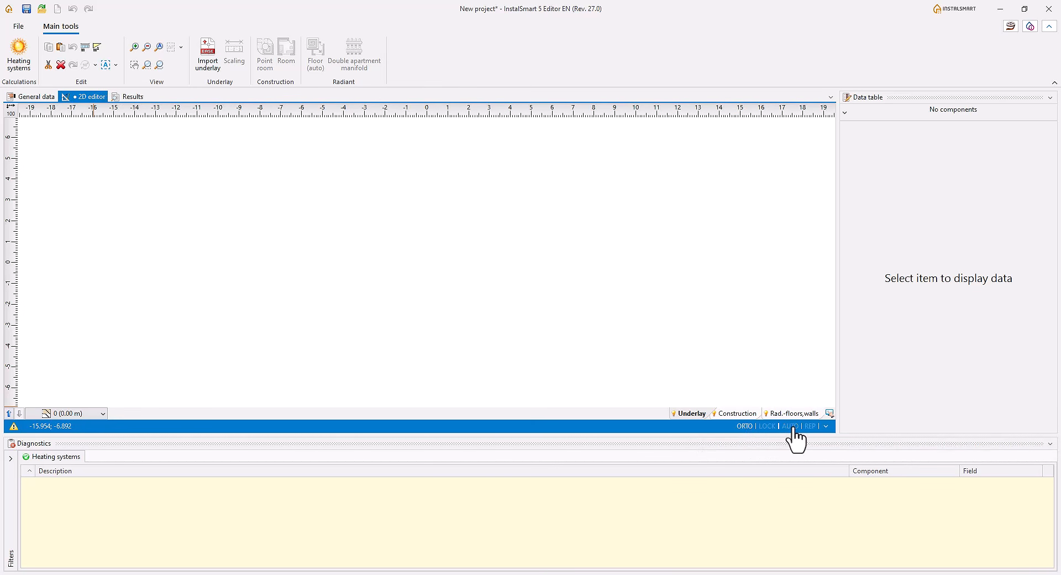
left_click(790, 427)
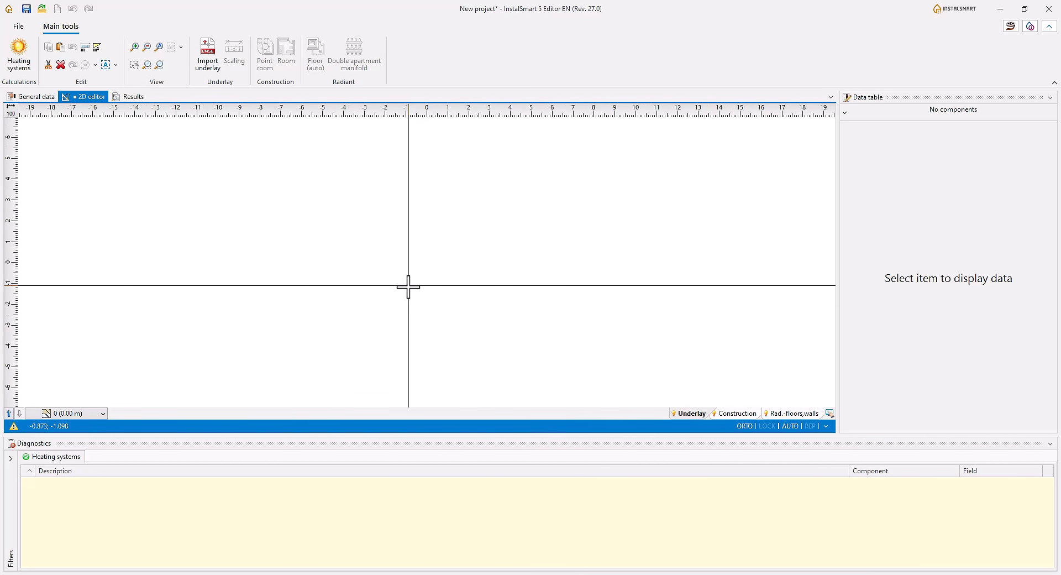
scroll(408, 286, "down", 3)
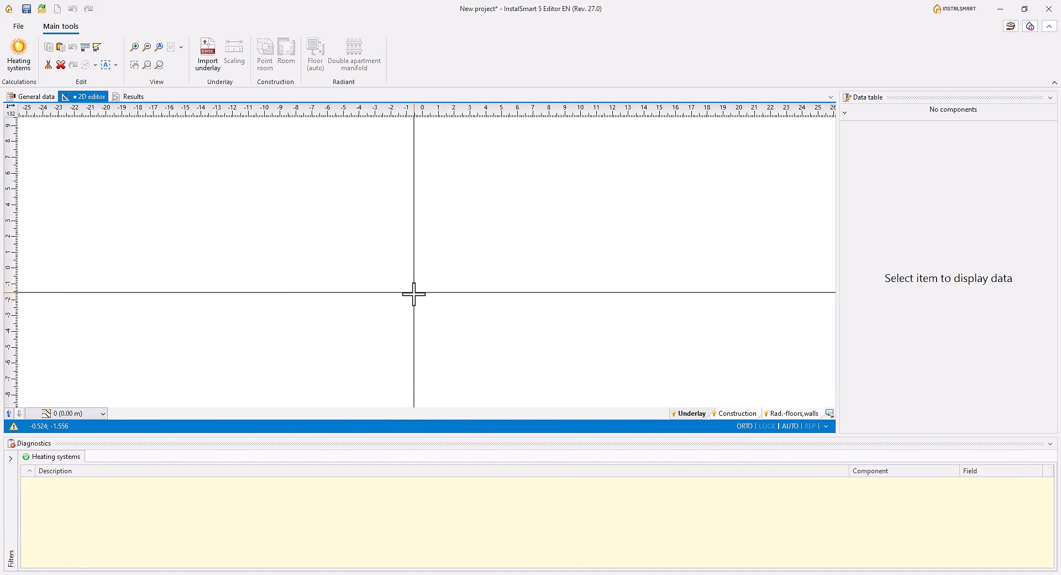
left_click(871, 99)
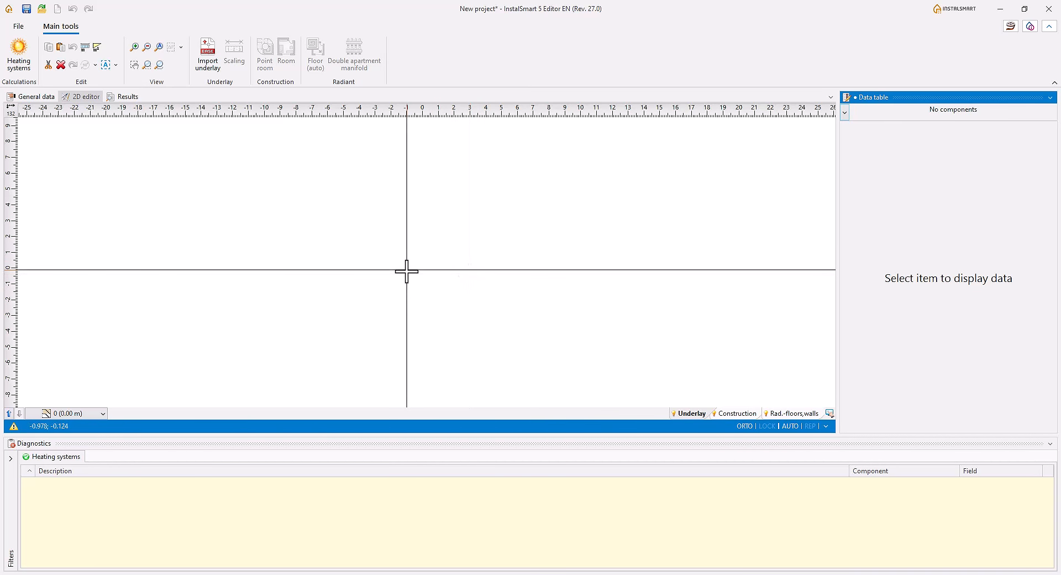
Step: Import Underlay.jpg from the InstalSmart Tutorial folder as the underlay and place it in the drawing of storey 0
left_click(208, 76)
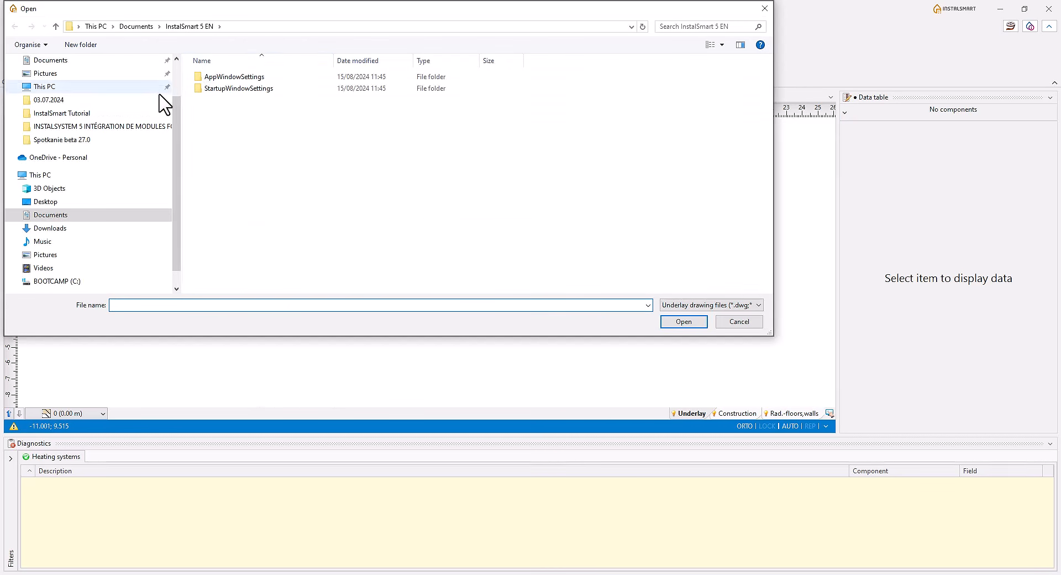
left_click(82, 115)
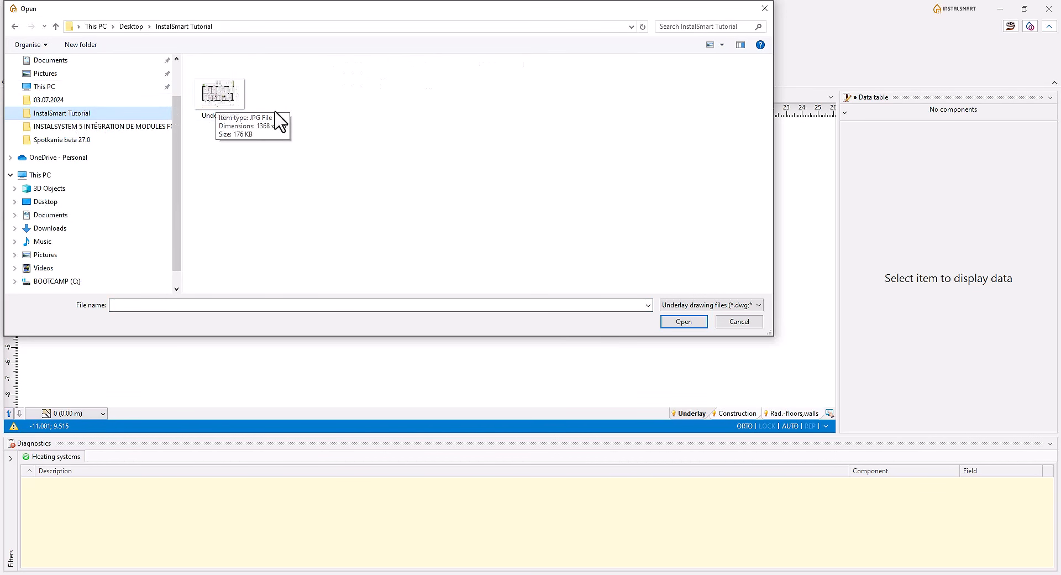
left_click(689, 304)
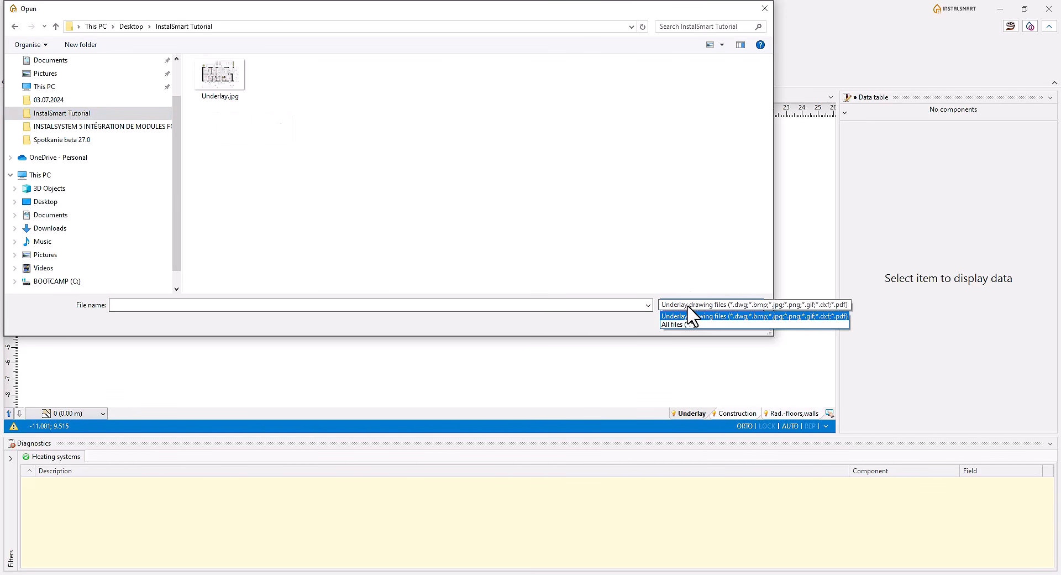
left_click(718, 316)
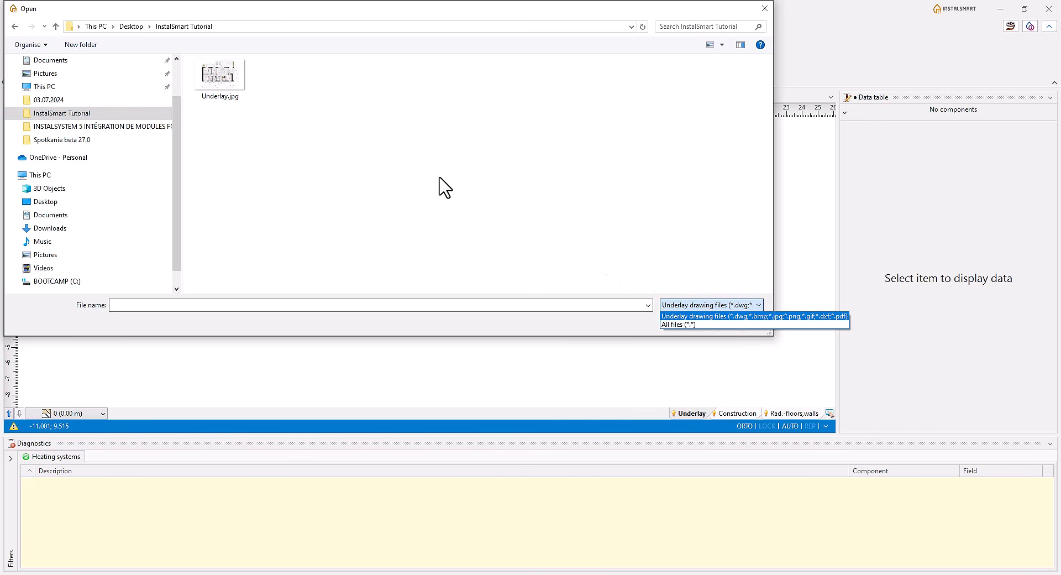
left_click(232, 97)
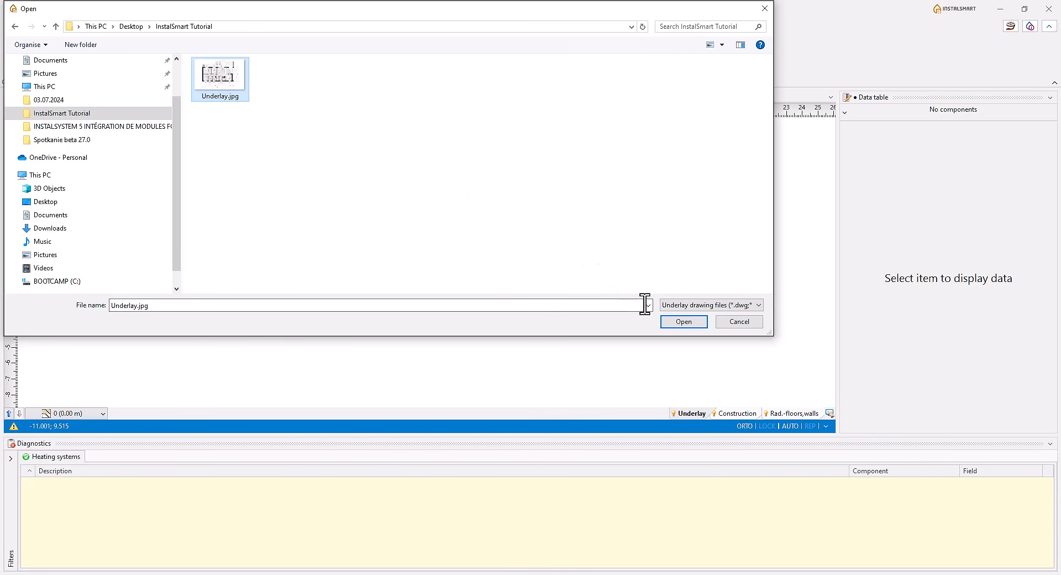
left_click(677, 324)
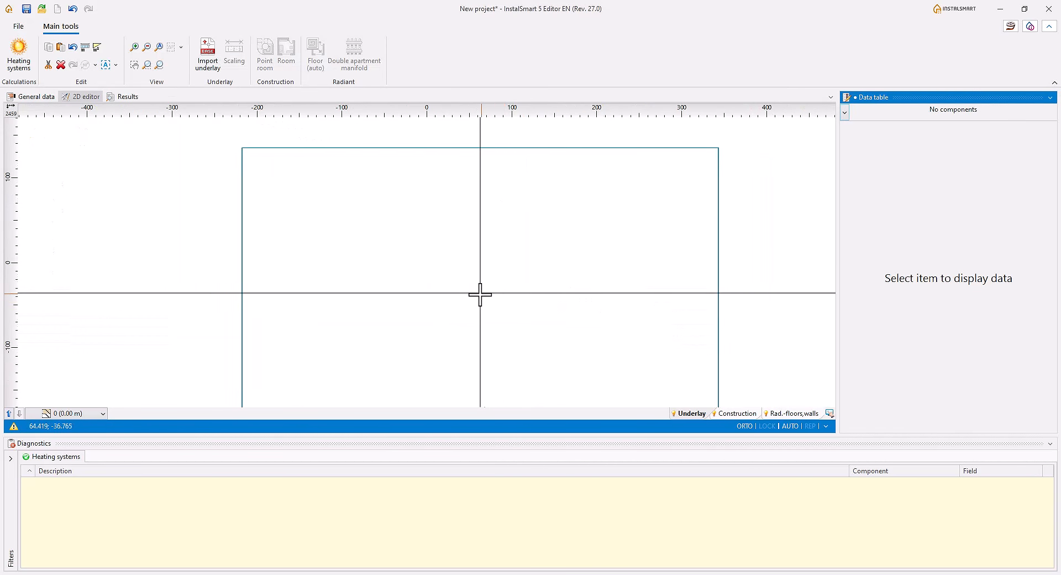
left_click(418, 266)
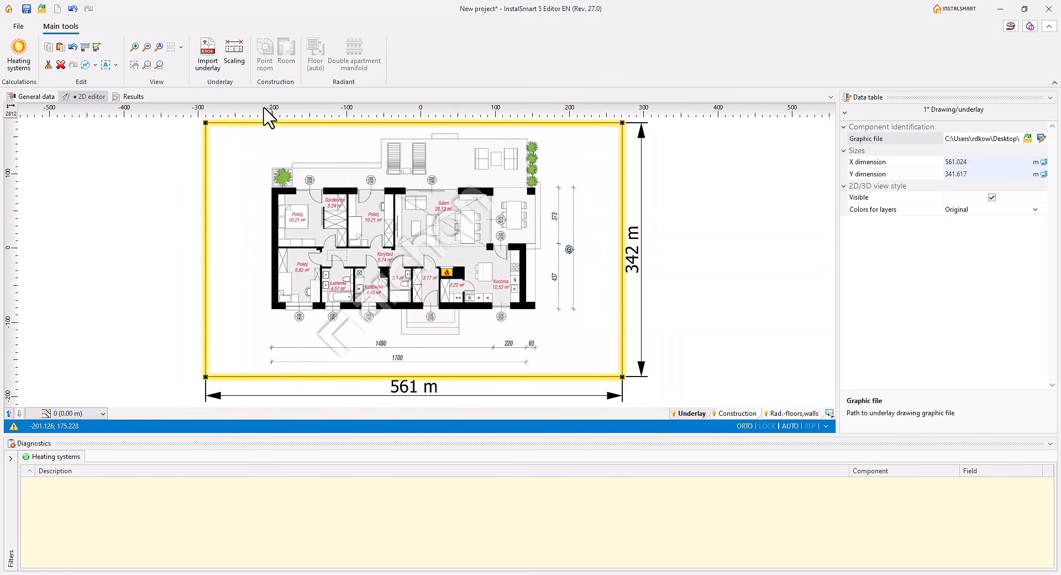
Step: Scale the underlay by marking both ends of its 1700 dimension line and setting the actual length to 17.00 m
left_click(235, 61)
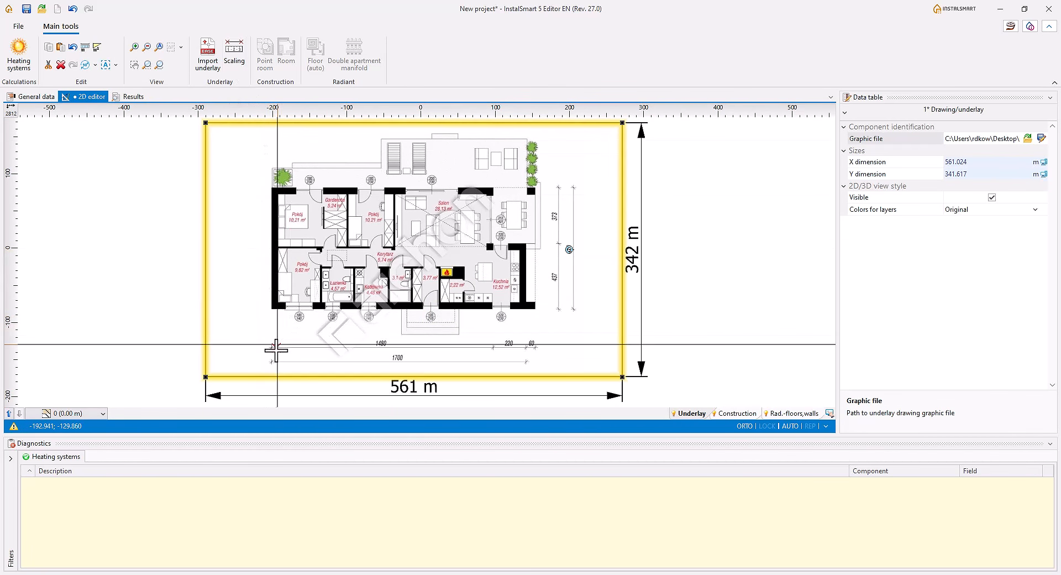
scroll(270, 366, "up", 3)
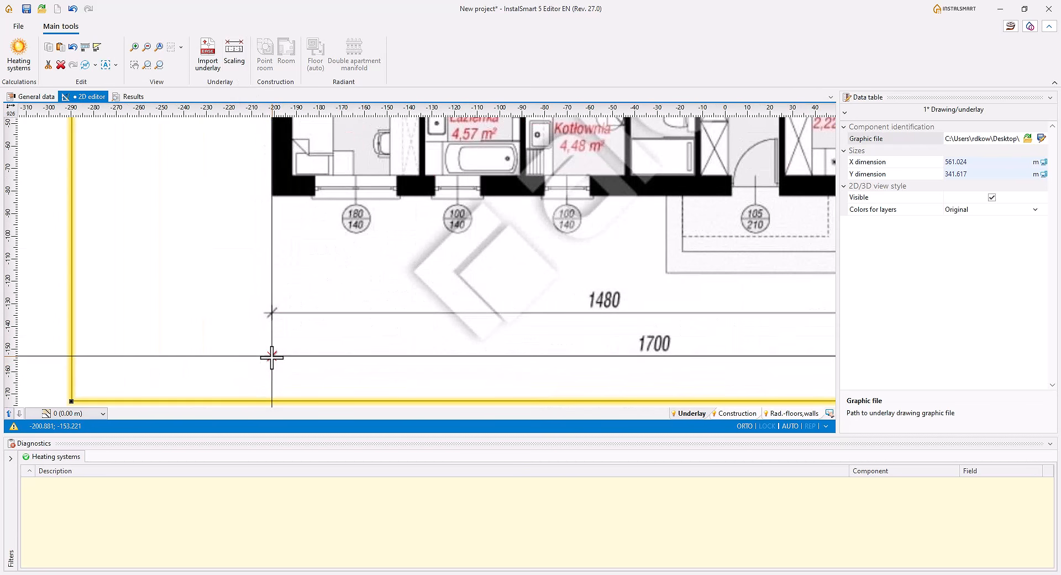
left_click(272, 357)
middle_click_drag(607, 365, 270, 359)
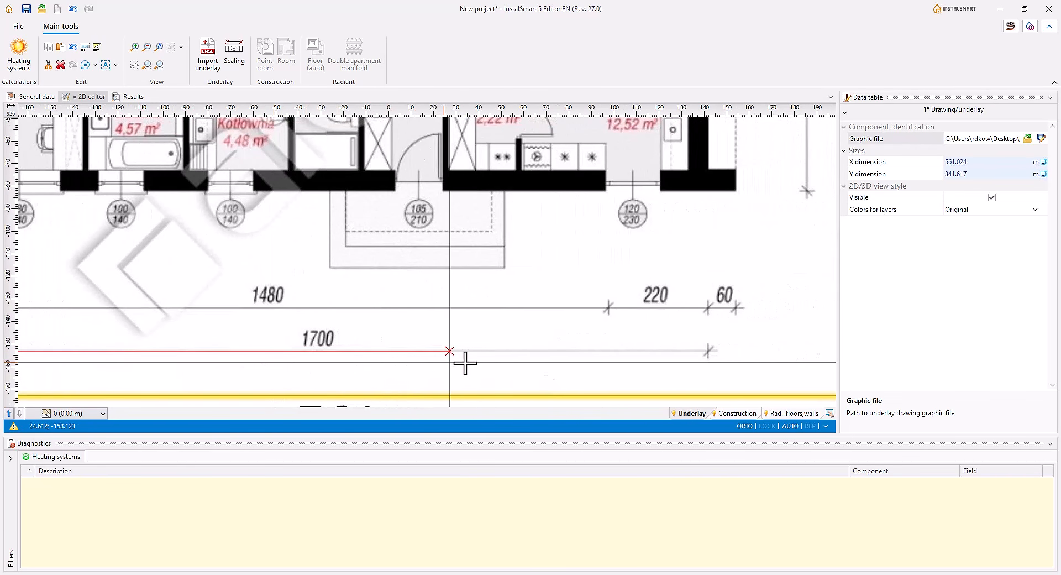
left_click(708, 363)
type("17.00")
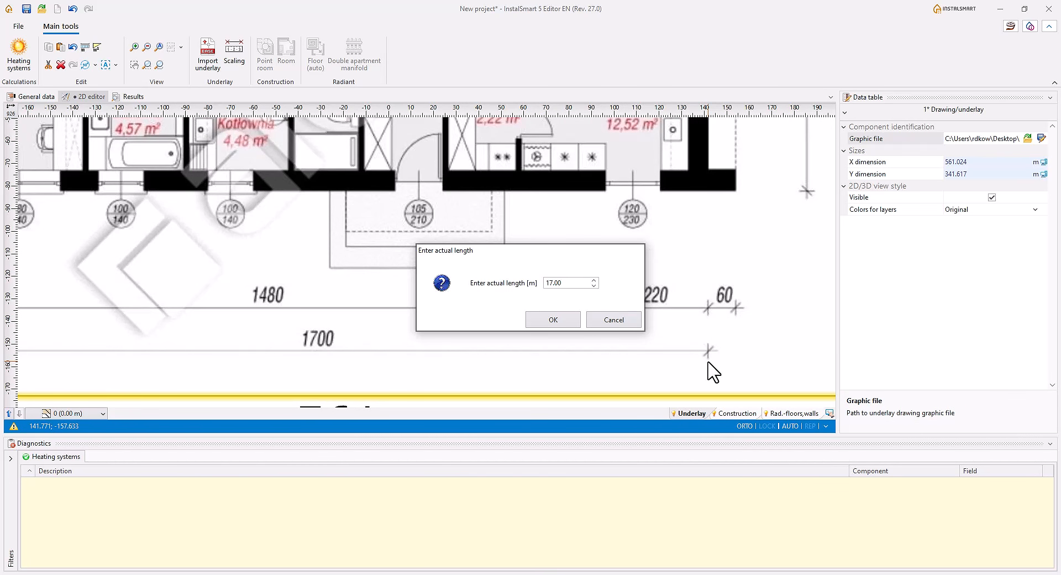
key("Return")
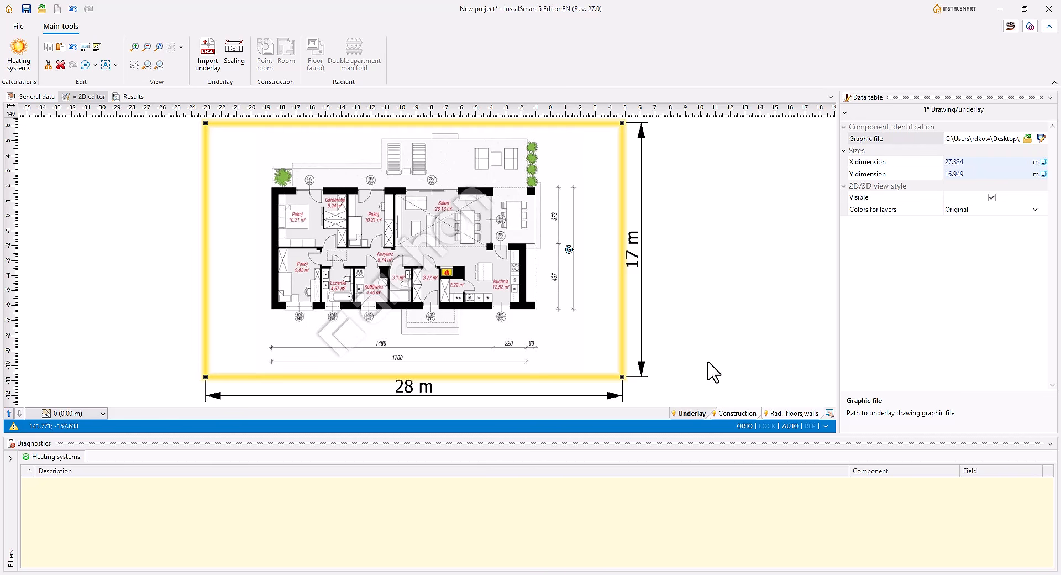
Step: Examine the underlay's X and Y dimensions and its layer colour setting in the data table
left_click(961, 98)
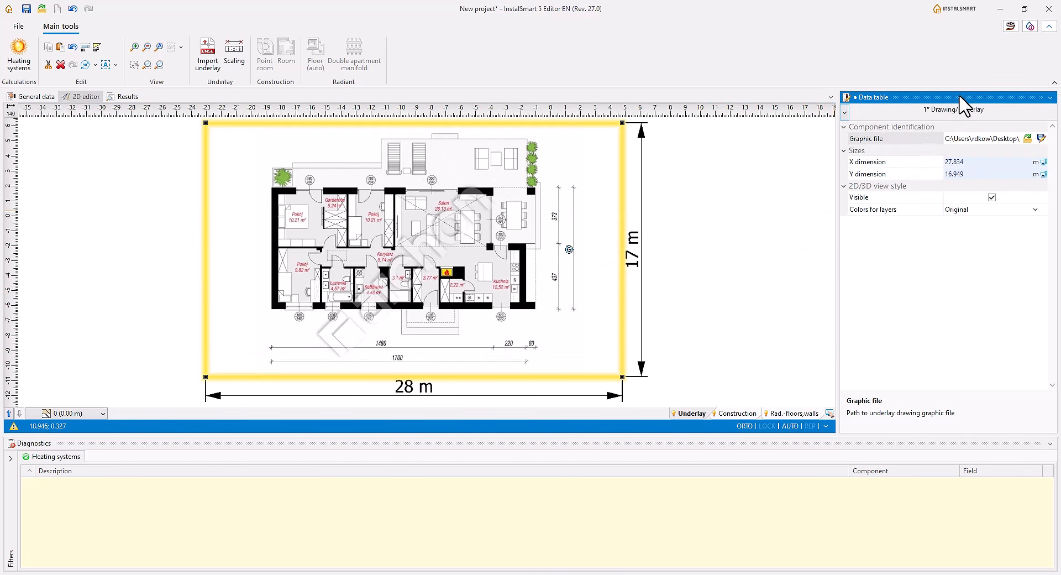
left_click(926, 162)
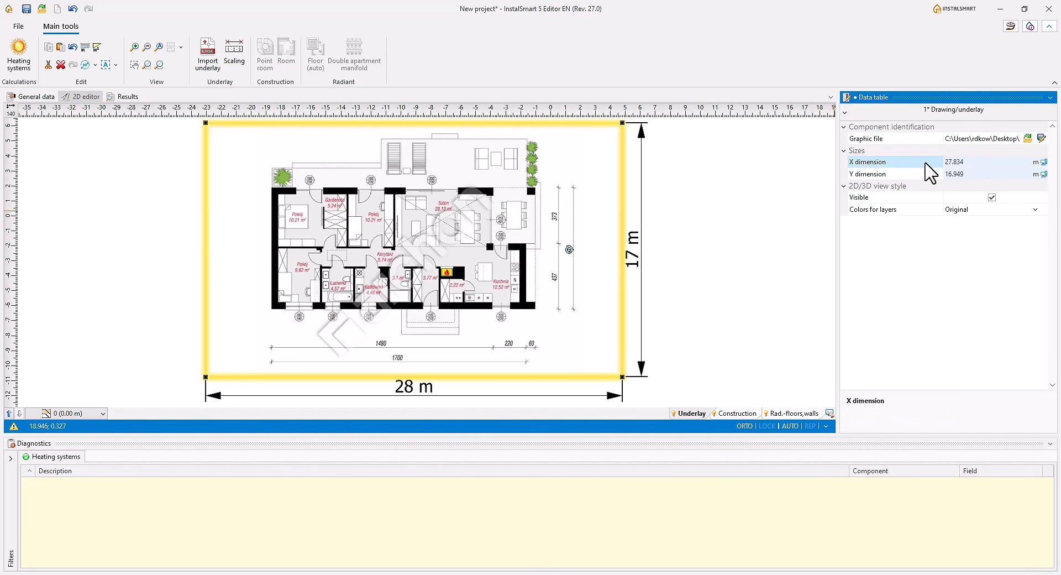
left_click(924, 175)
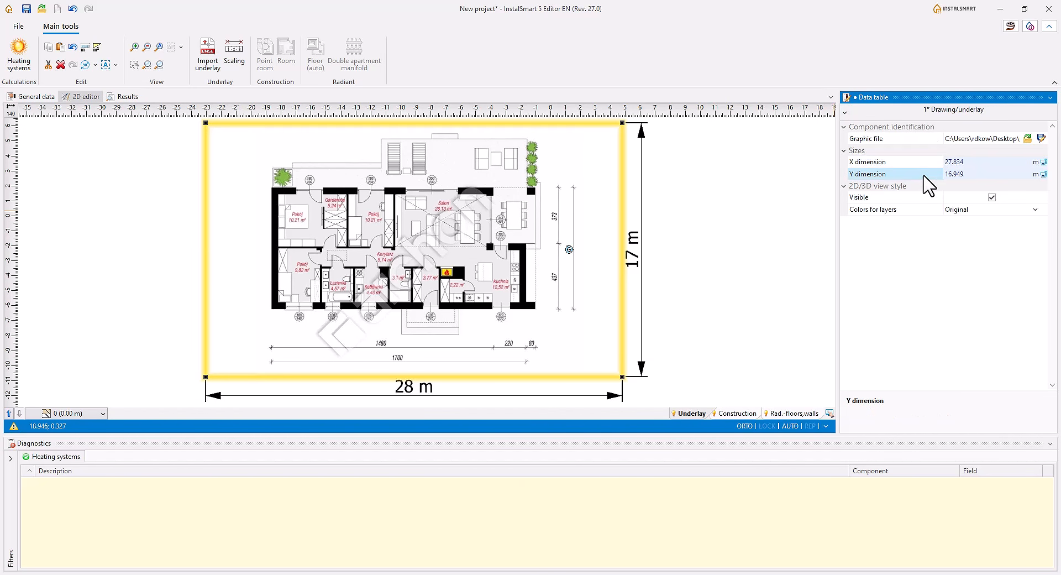
left_click(918, 211)
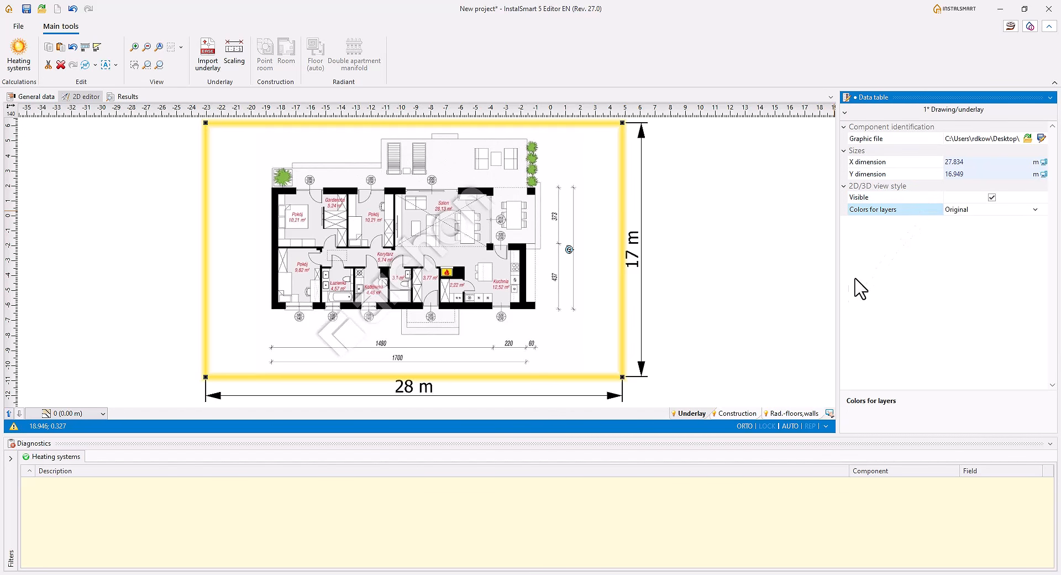
Step: Switch to the Construction layer and insert a point room in the upper-left Pokój of the floor plan
left_click(740, 413)
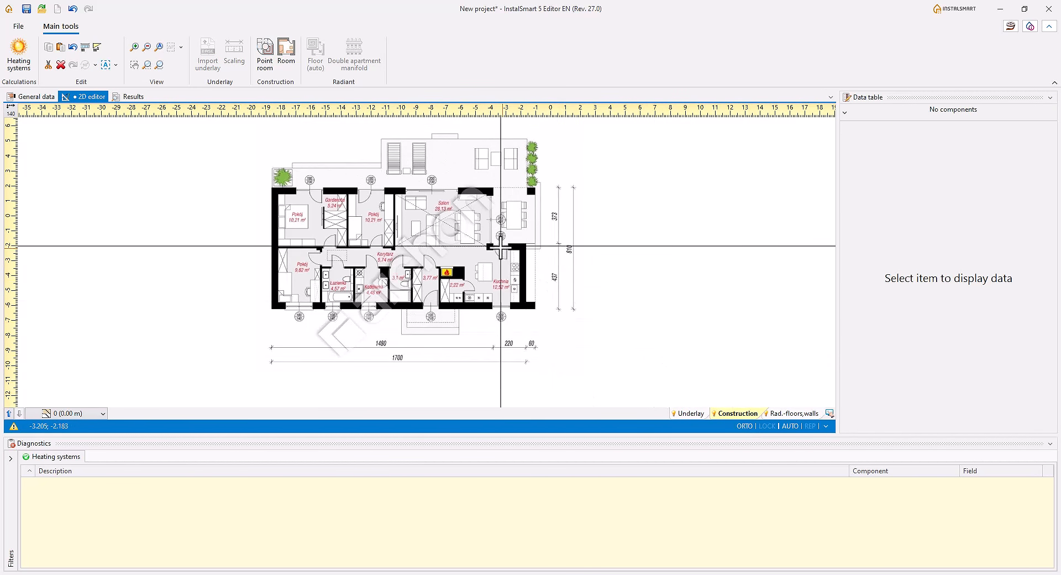
left_click(268, 63)
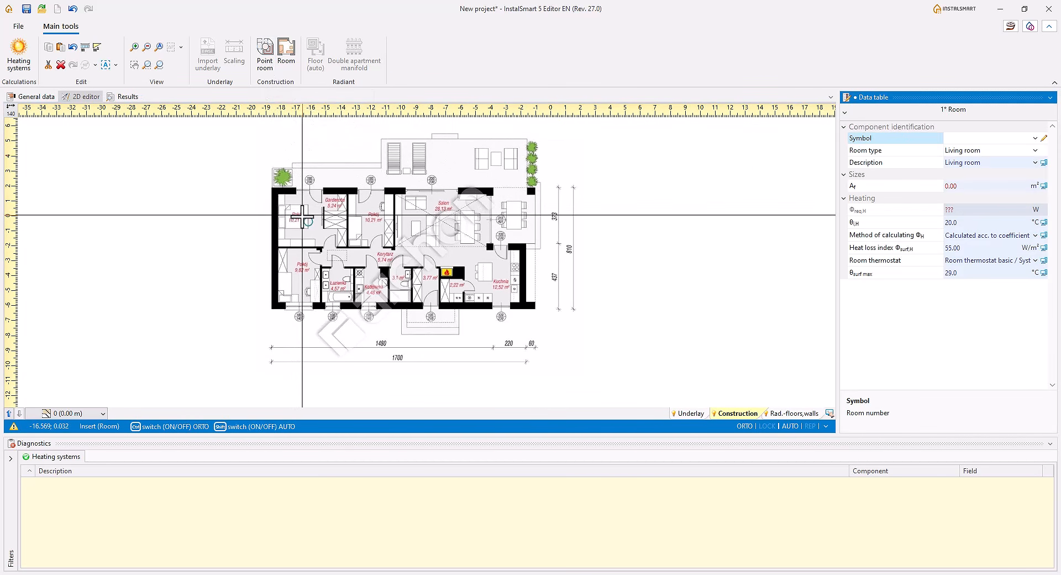
scroll(303, 212, "up", 3)
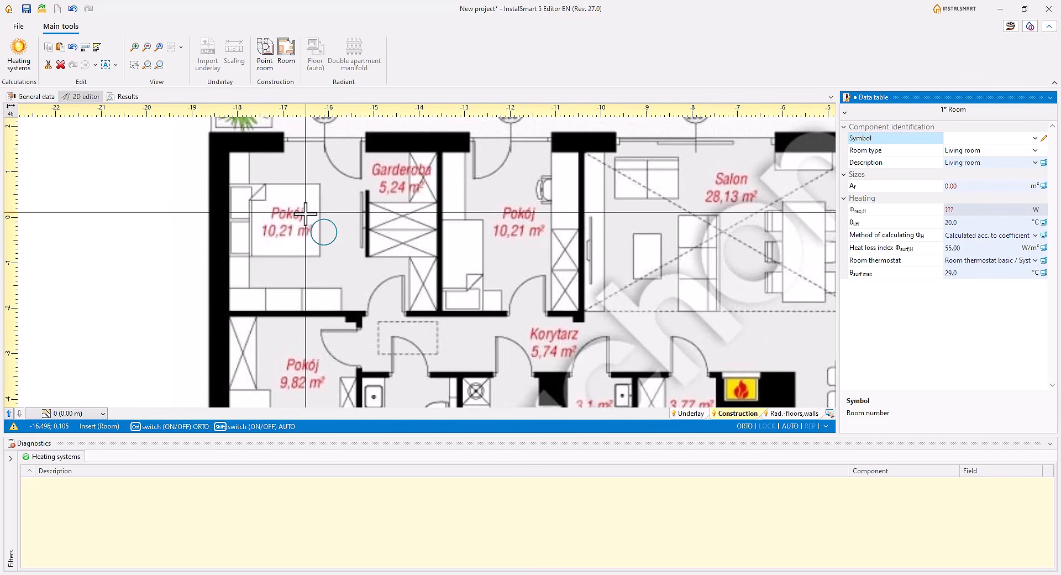
left_click(305, 213)
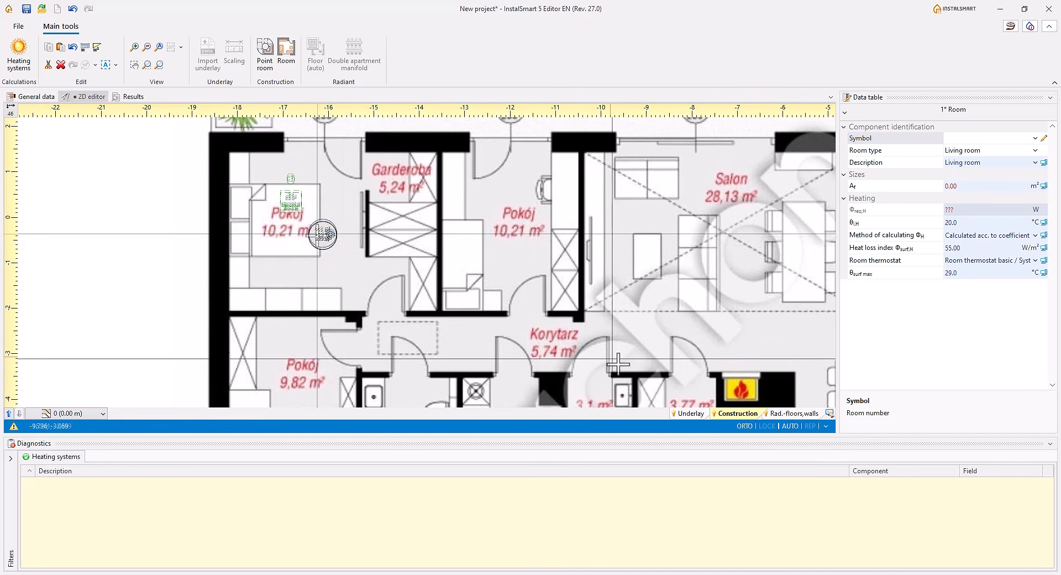
Step: Turn on the REP repeat mode and insert point rooms in the second upper Pokój and in the Salon
left_click(810, 429)
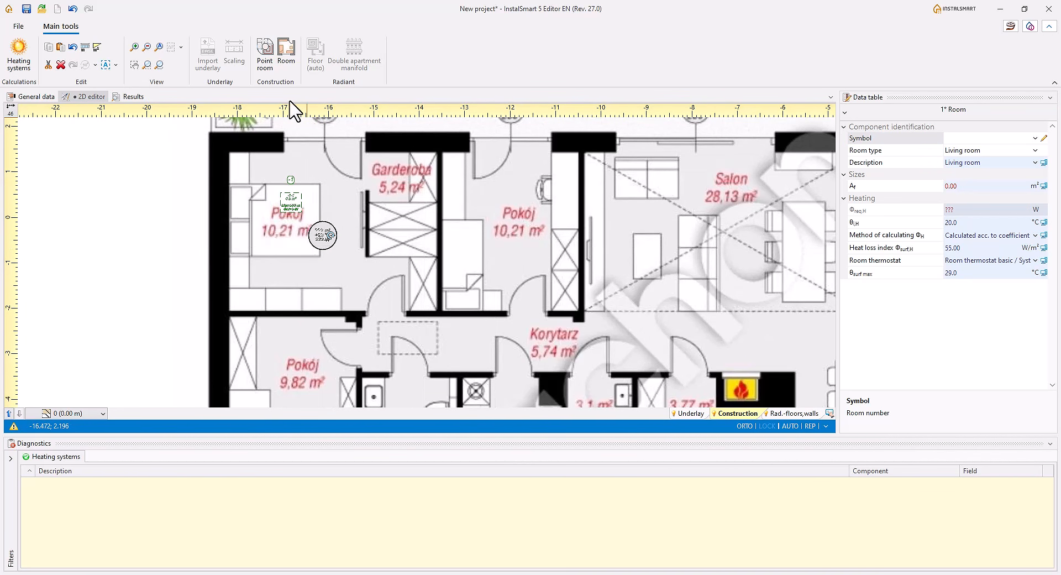
left_click(266, 64)
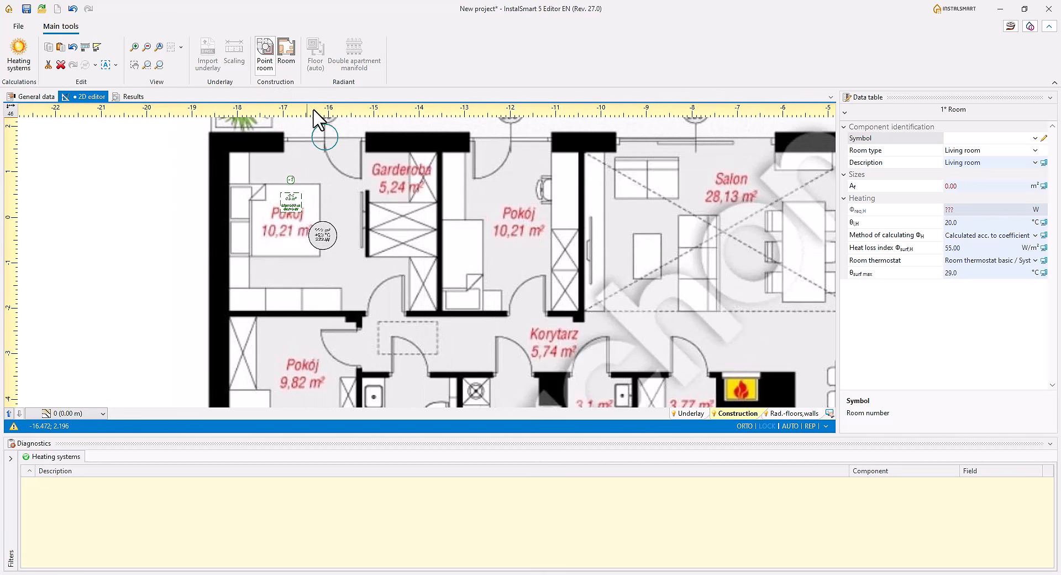
left_click(492, 233)
left_click(706, 224)
middle_click_drag(563, 321, 479, 212)
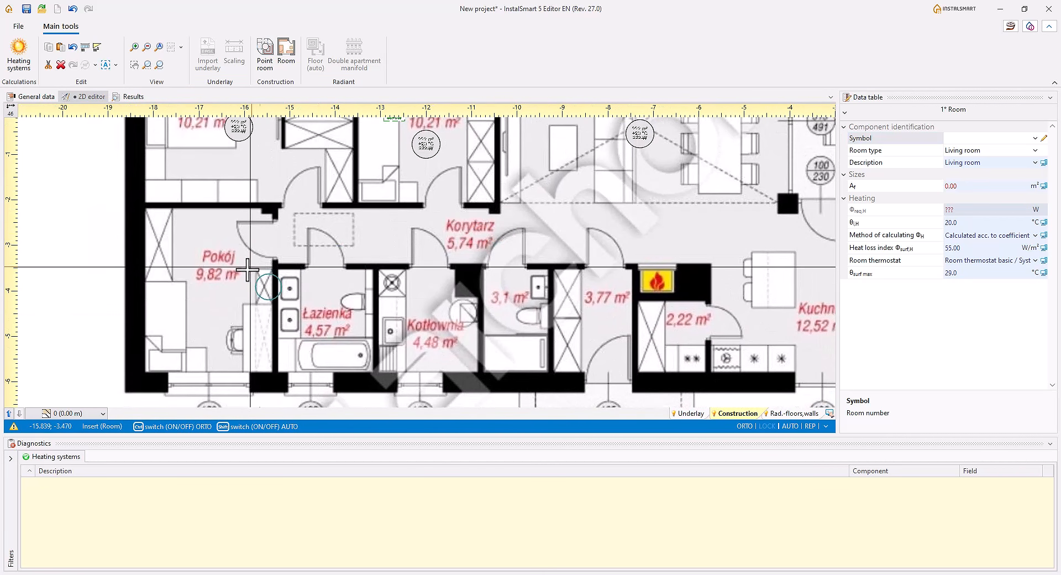
Step: Insert point rooms in the 9,82 m² Pokój, the Łazienka, the 3,1 m² room and the 3,77 m² room
left_click(194, 277)
left_click(327, 276)
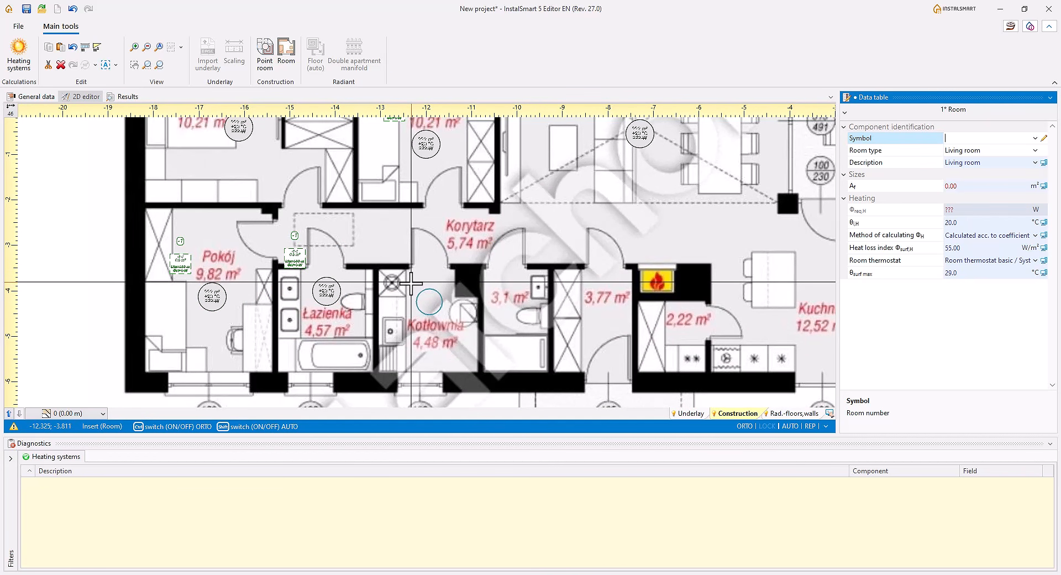
left_click(497, 271)
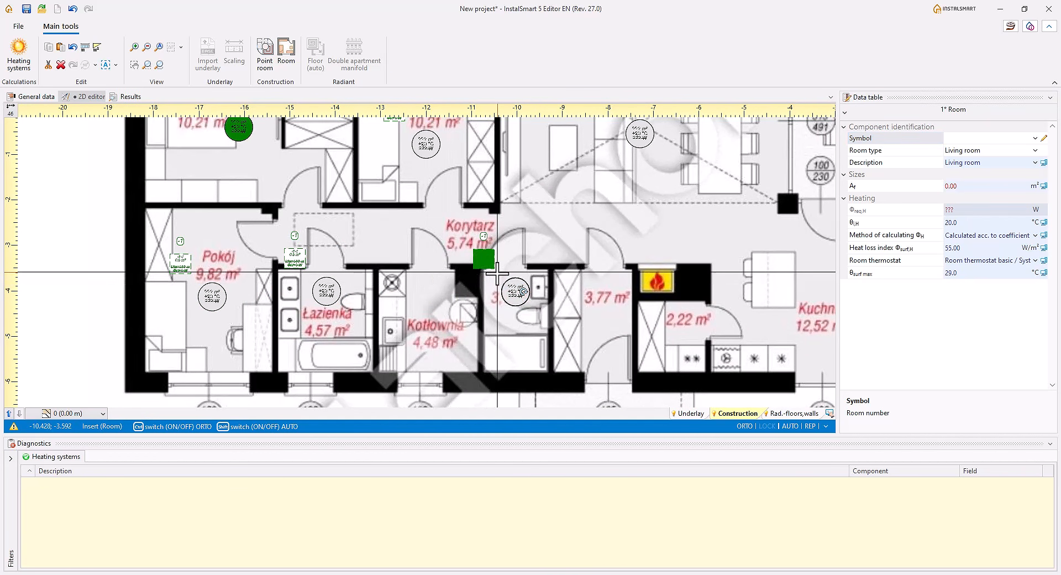
left_click(576, 301)
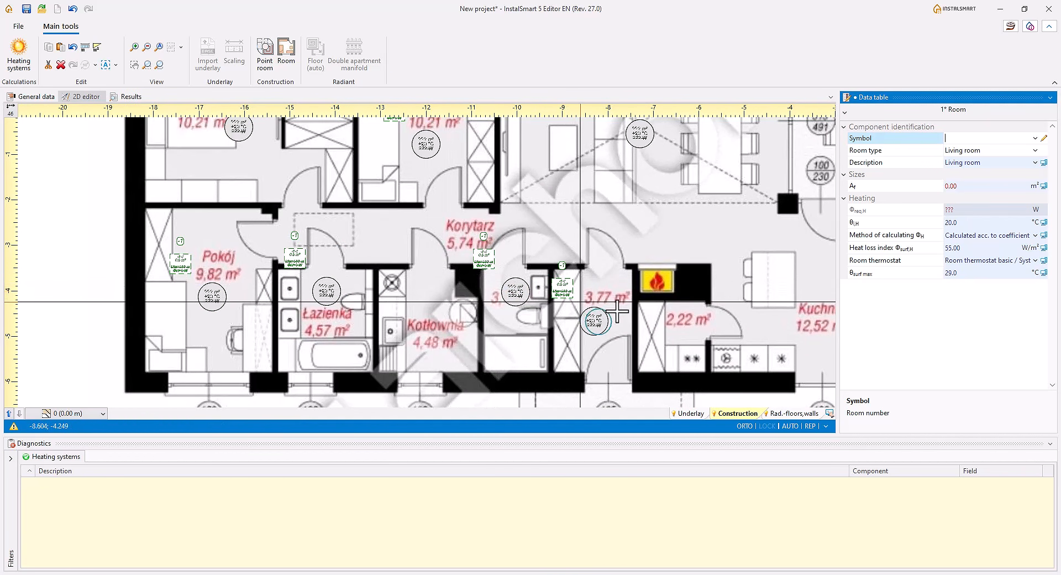
Step: Insert point rooms in the Kuchnia and the Korytarz and finish the insertion
mouse_move(746, 330)
middle_mouse_down()
mouse_move(579, 331)
mouse_move(550, 349)
middle_mouse_up()
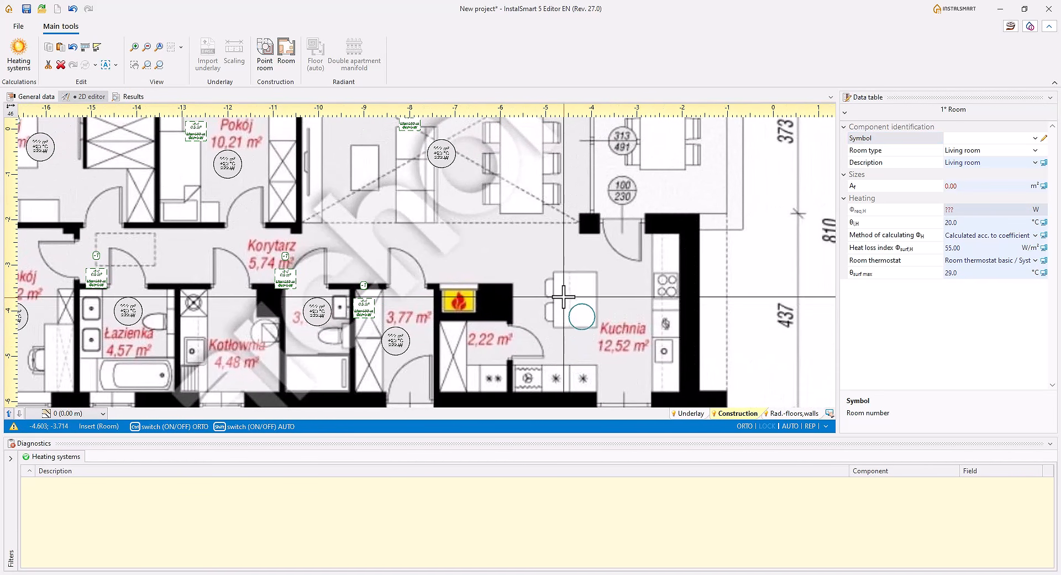
left_click(594, 282)
middle_click_drag(401, 286, 574, 294)
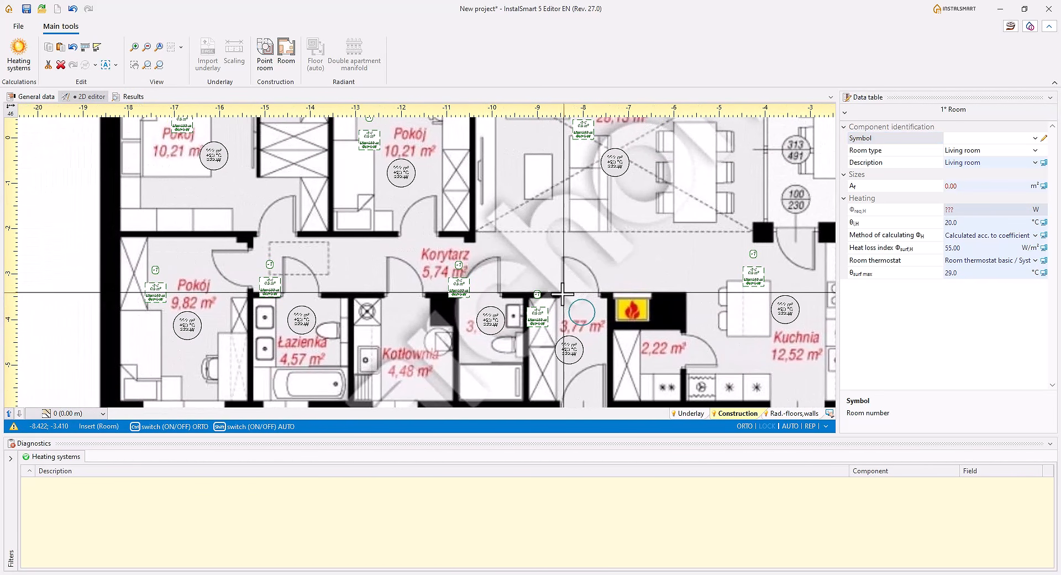
left_click(344, 249)
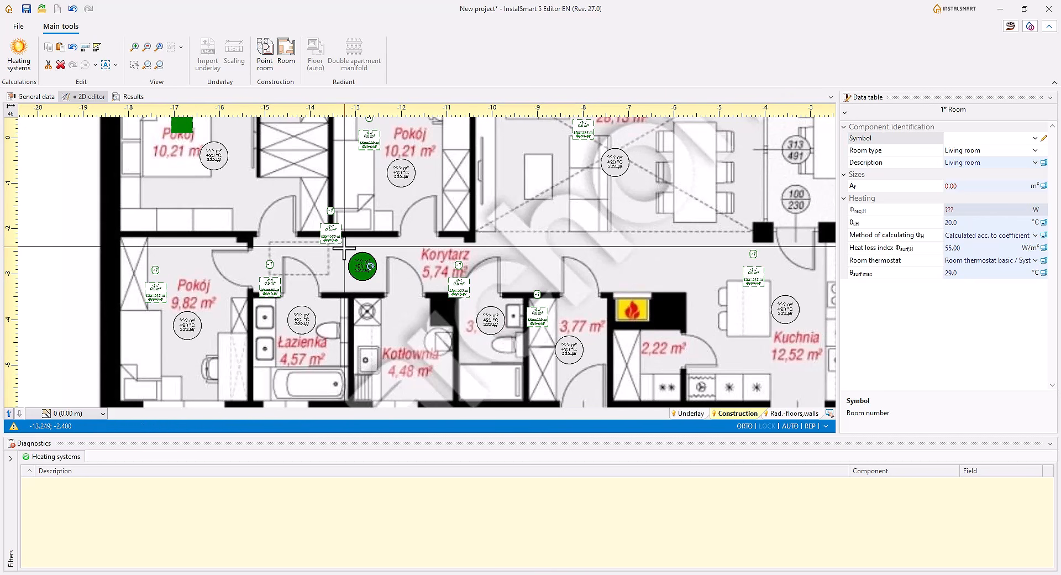
key("Escape")
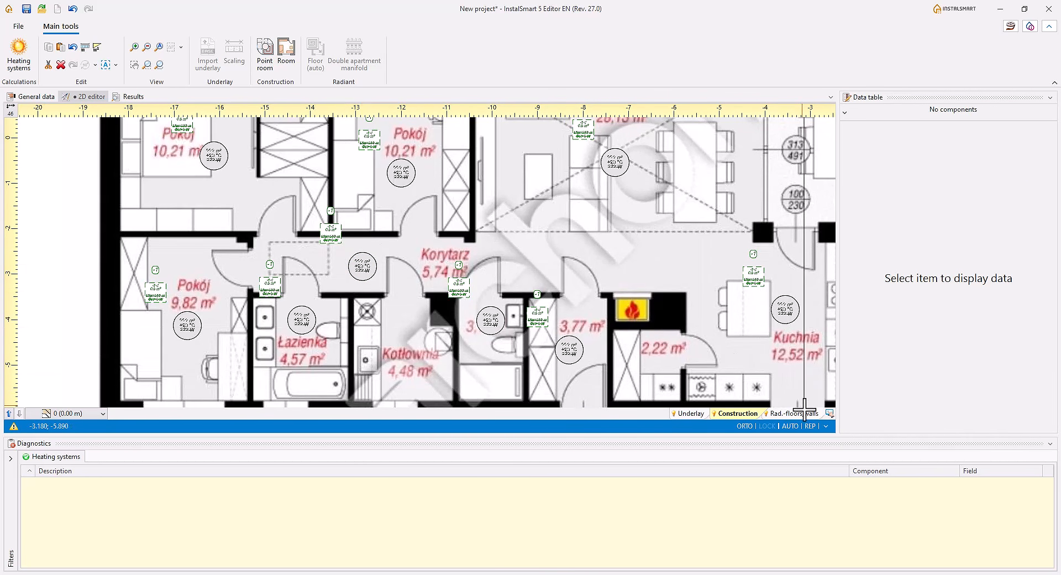
Step: Set the area of the upper-left Pokój point room to 10.21 m²
scroll(494, 298, "down", 3)
middle_click_drag(495, 298, 440, 316)
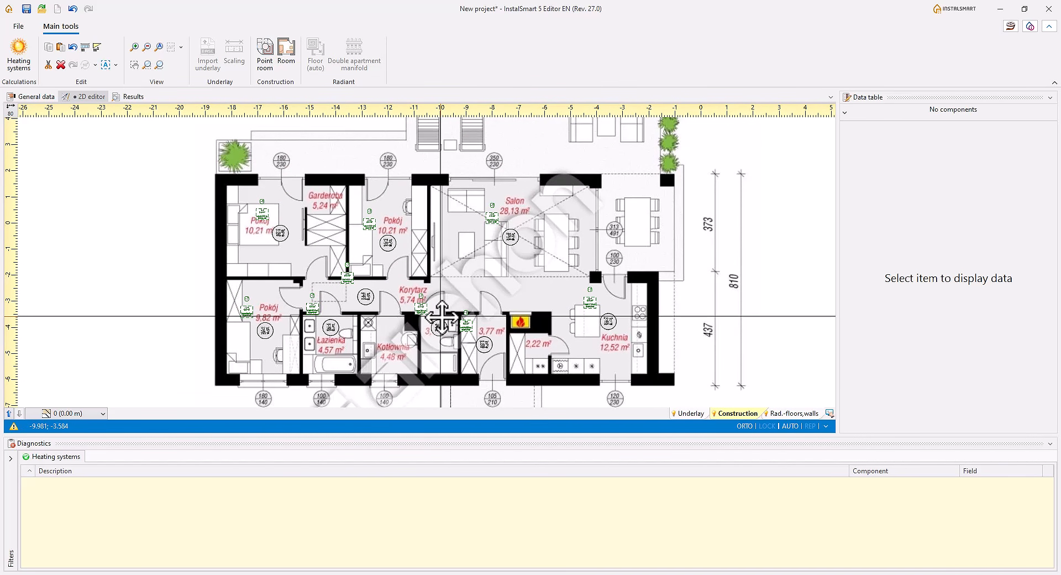
left_click(281, 232)
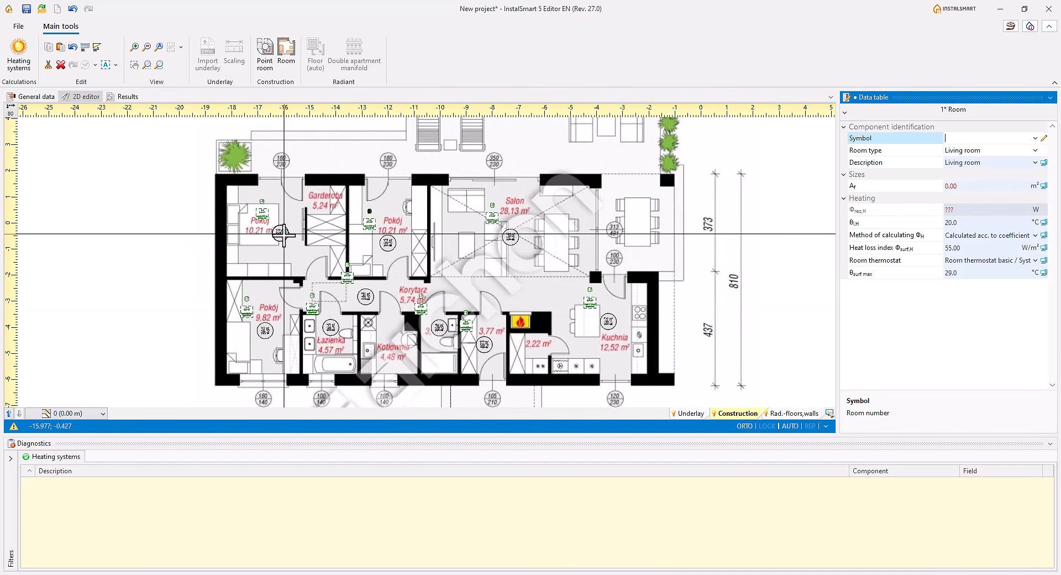
scroll(281, 232, "up", 3)
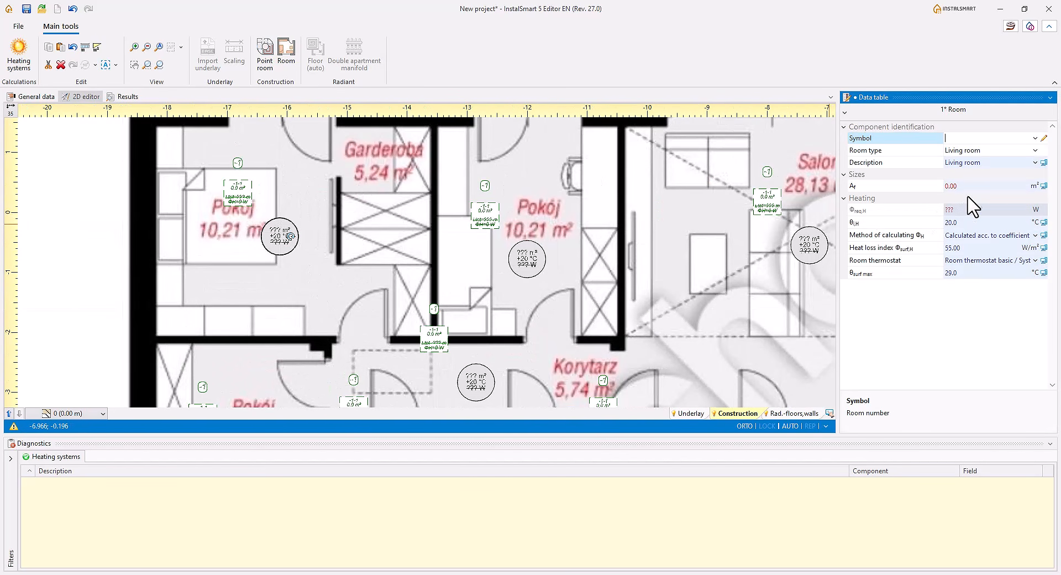
left_click(974, 187)
type("10.21")
key("Return")
Step: Set the area of the second upper Pokój to 10.21 m² and that of the Salon to 28.13 m²
left_click(530, 259)
left_click(952, 187)
type("10.21")
key("Return")
middle_click_drag(809, 245, 647, 276)
left_click(645, 276)
left_click(952, 186)
type("28")
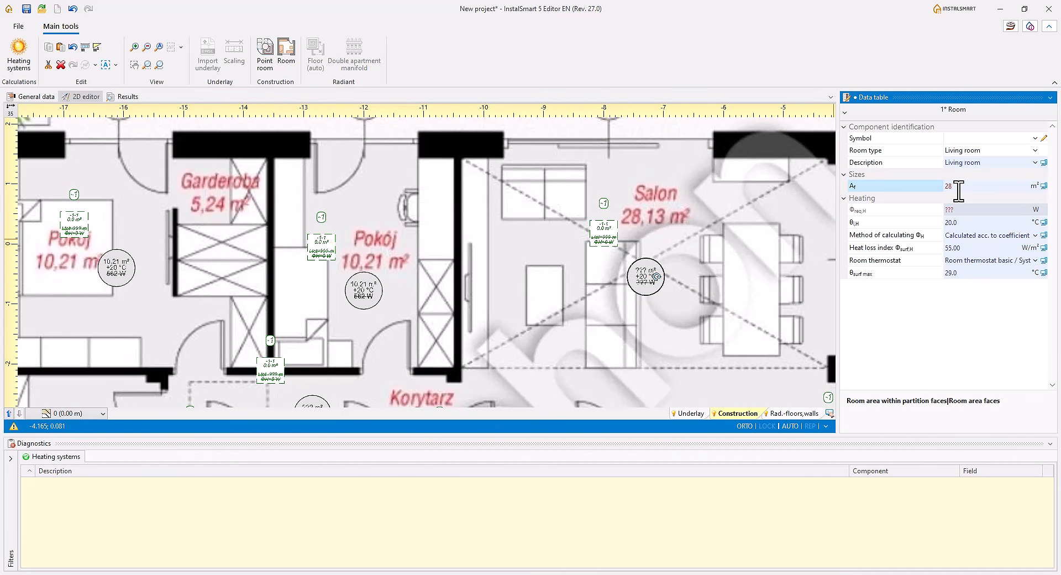
type(".13")
key("Return")
Step: Set the area of the Korytarz to 5.74 m² and that of the lower-left Pokój to 9.82 m²
middle_click_drag(351, 360, 518, 187)
left_click(481, 241)
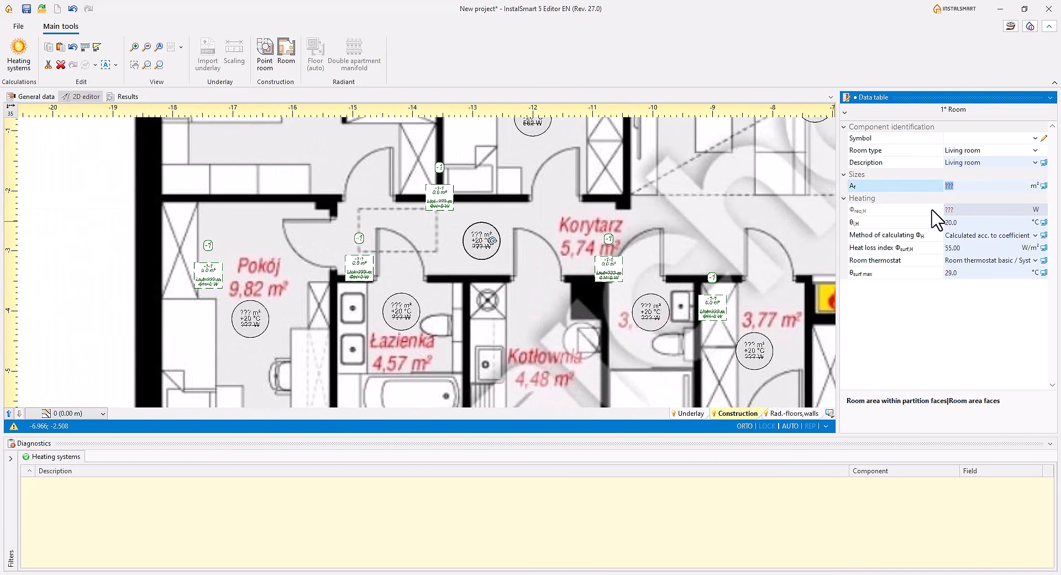
type("5,74")
left_click(250, 319)
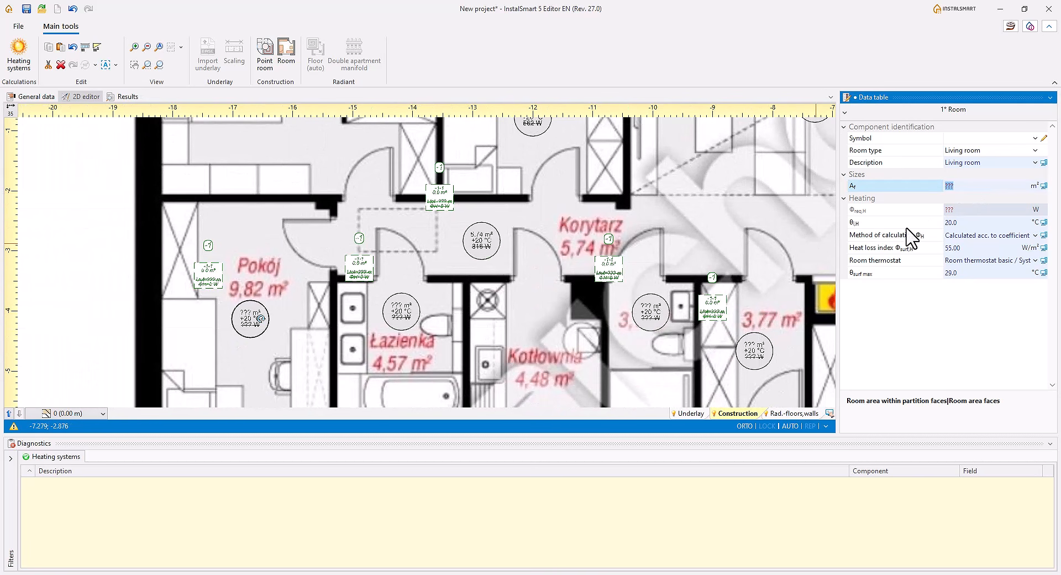
type("9,82")
key("Return")
Step: Set the area of the Łazienka to 4.57 m² and that of the room right of the Kotłownia to 3.10 m²
left_click(401, 311)
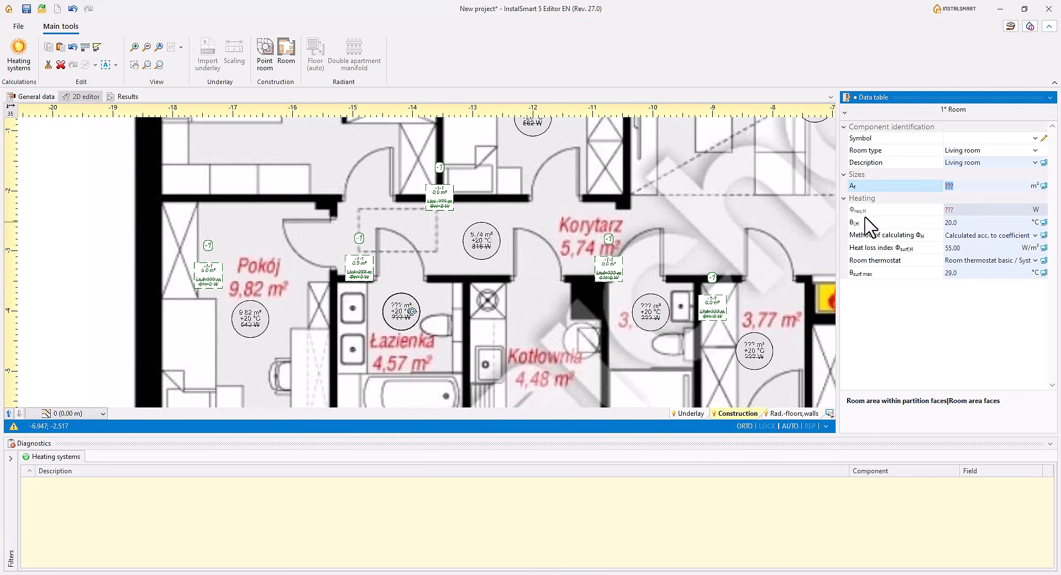
key("Return")
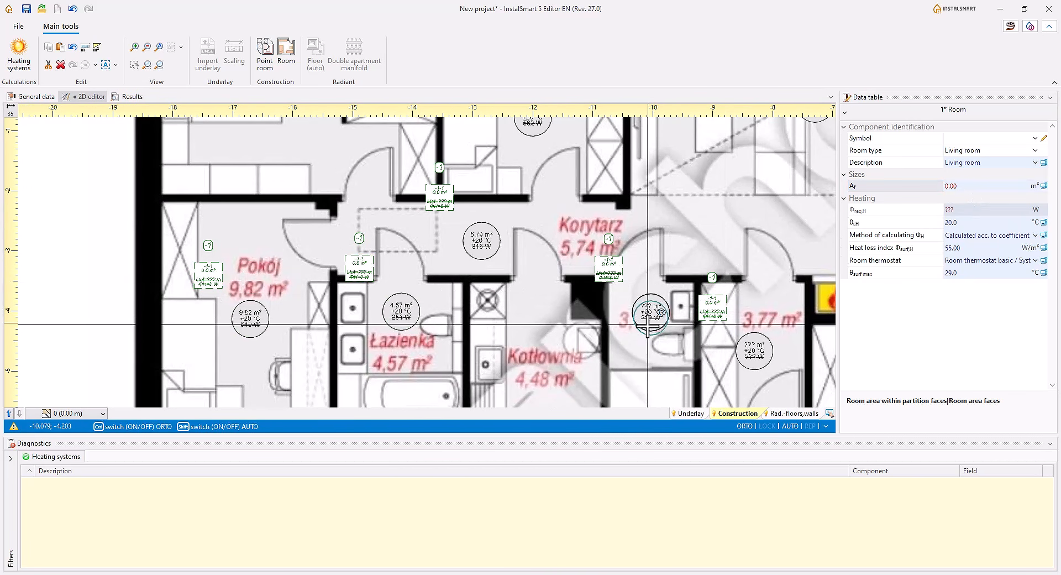
type("3,1")
key("Return")
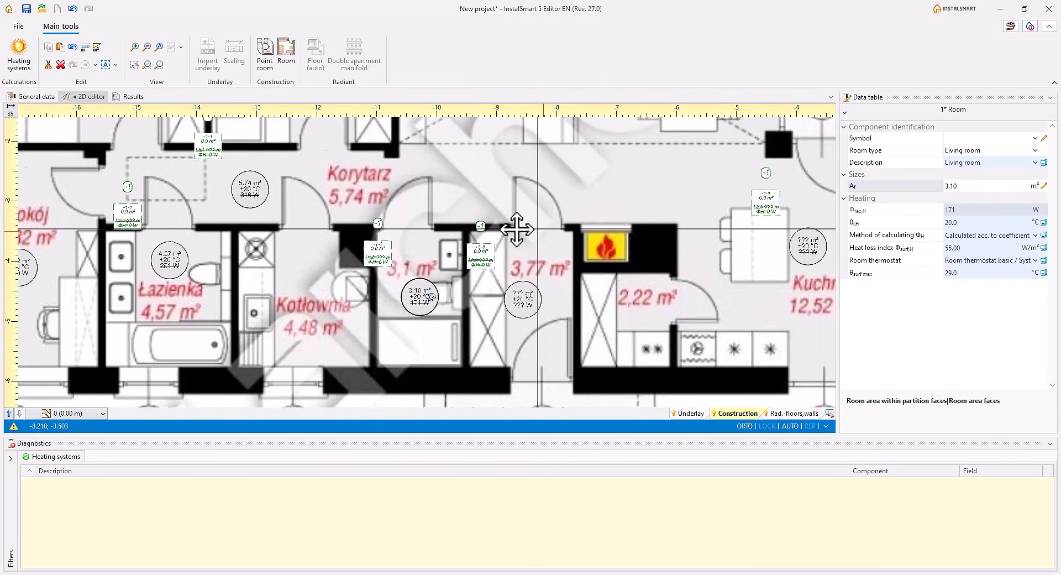
Step: Set the area of the entrance room left of the fireplace to 3.77 m² and that of the Kuchnia to 12.52 m²
type("3,77")
key("Return")
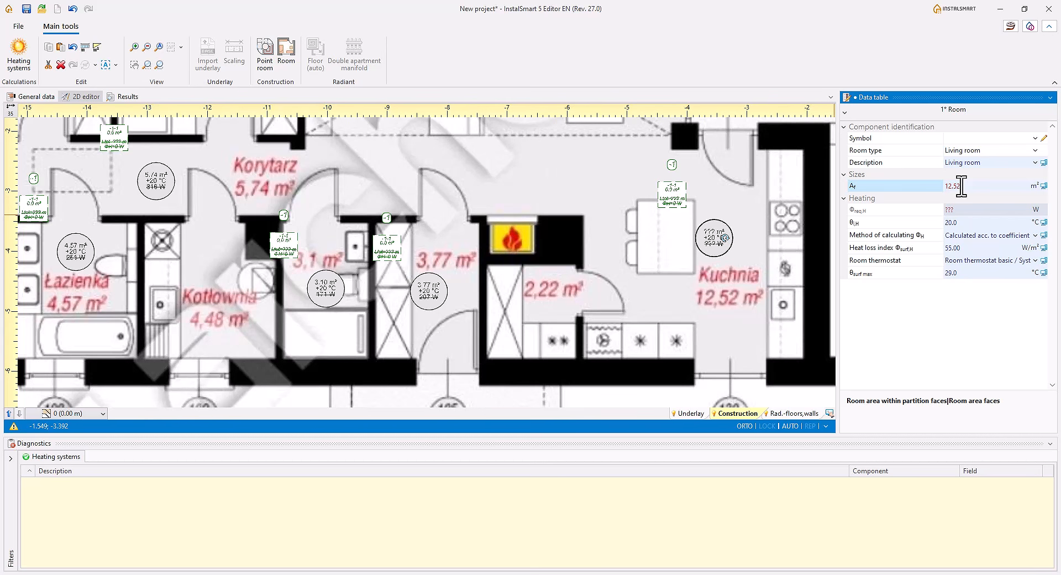
key("Return")
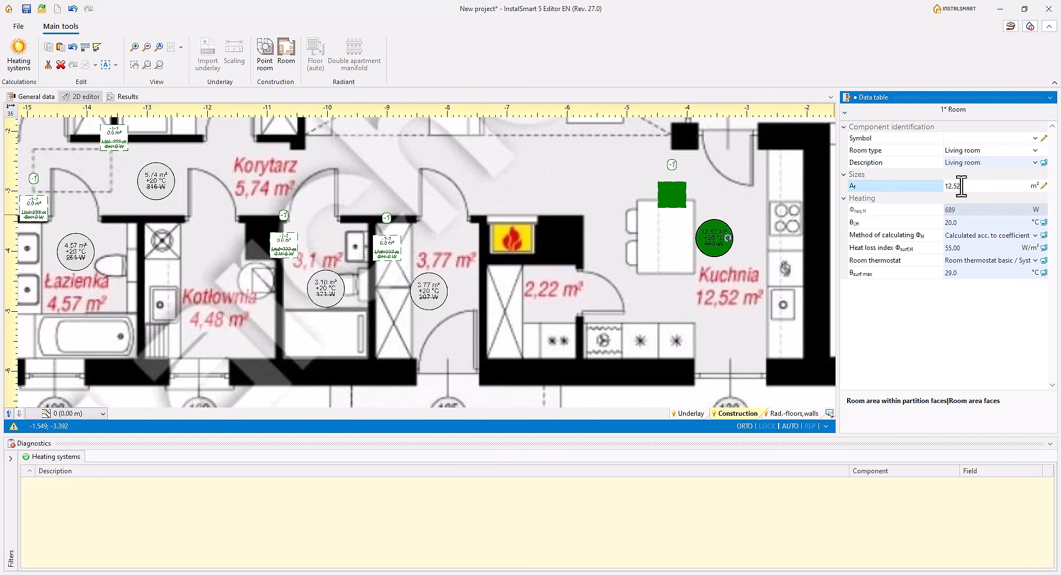
Step: Examine the symbol field and the available room types for the Kuchnia point room
left_click(968, 138)
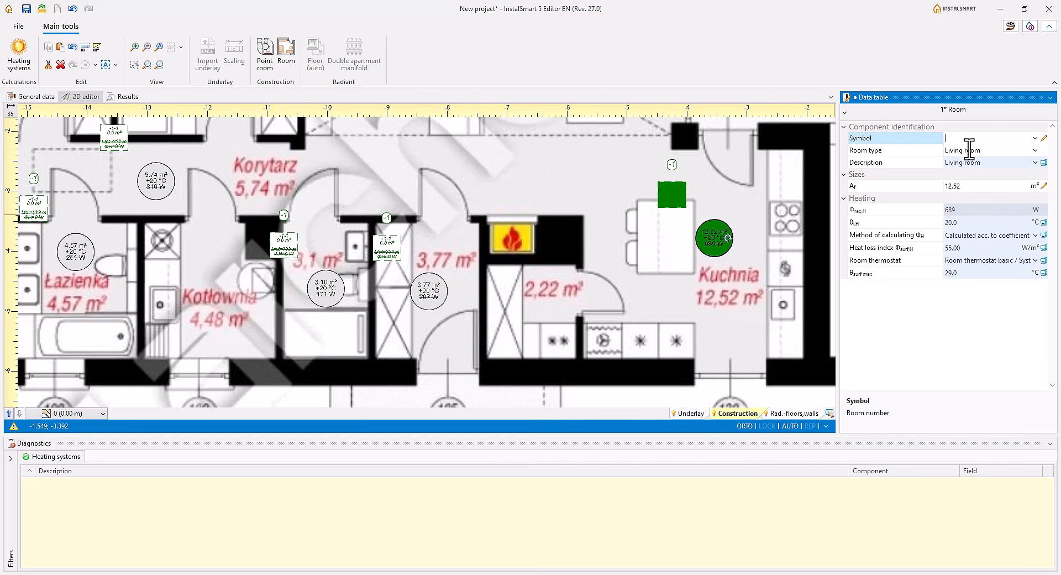
left_click(969, 150)
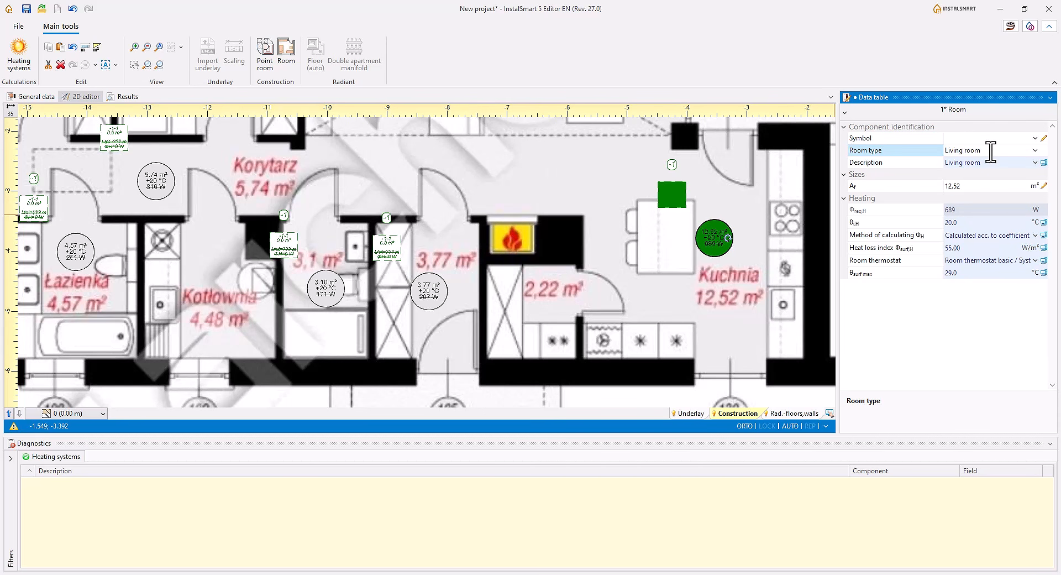
left_click(1035, 150)
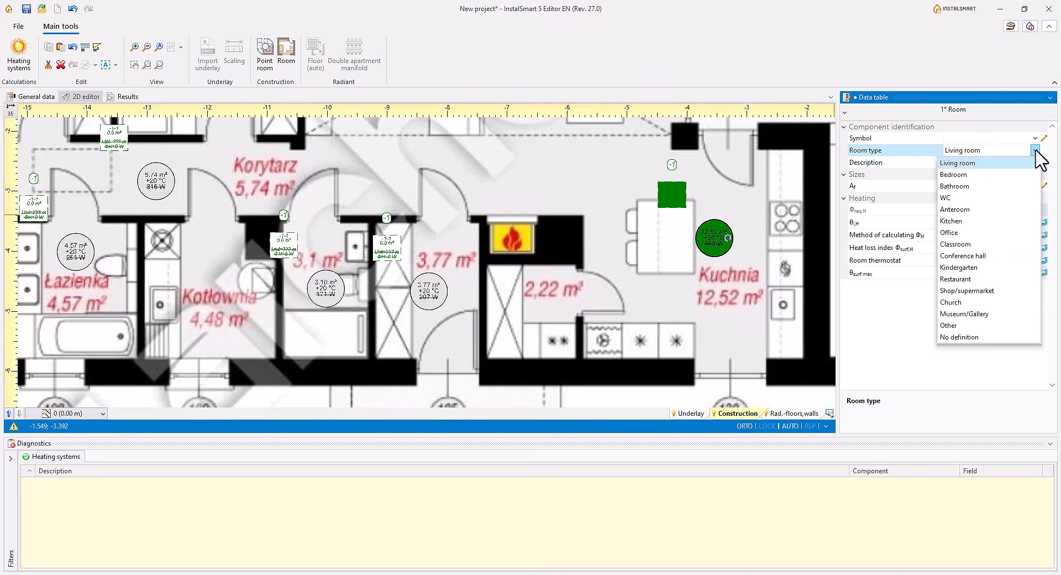
left_click(986, 220)
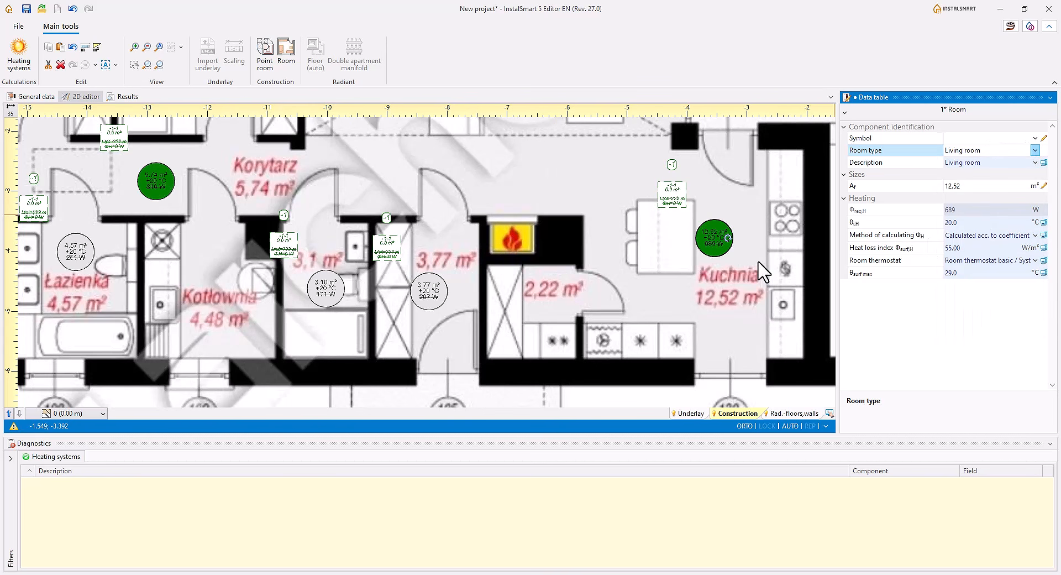
key("Escape")
Step: Set the room type of the upper-middle, upper-left and lower-left Pokój point rooms to Bedroom
scroll(643, 315, "down", 3)
left_click(581, 219)
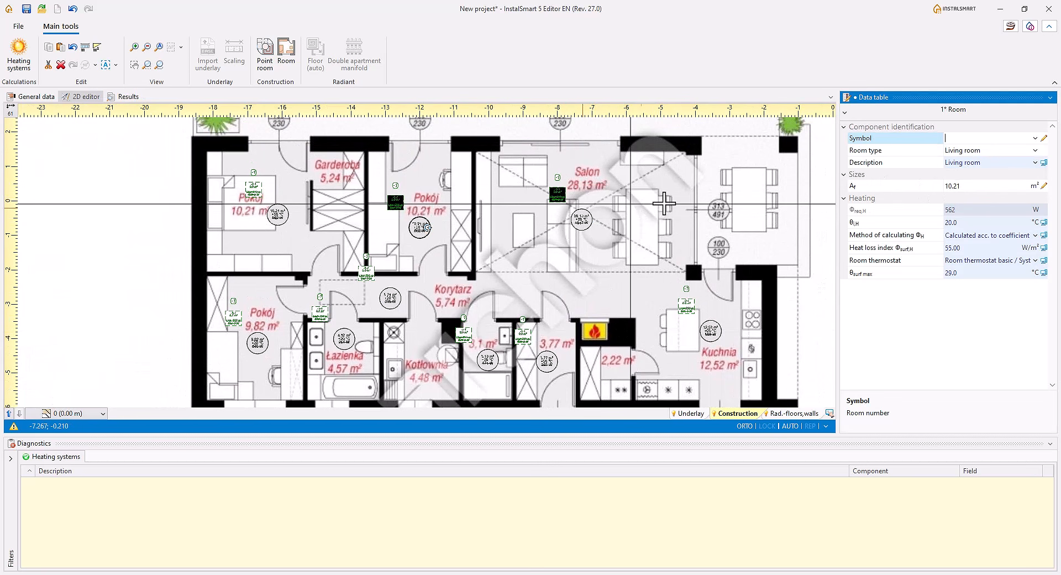
left_click(1035, 151)
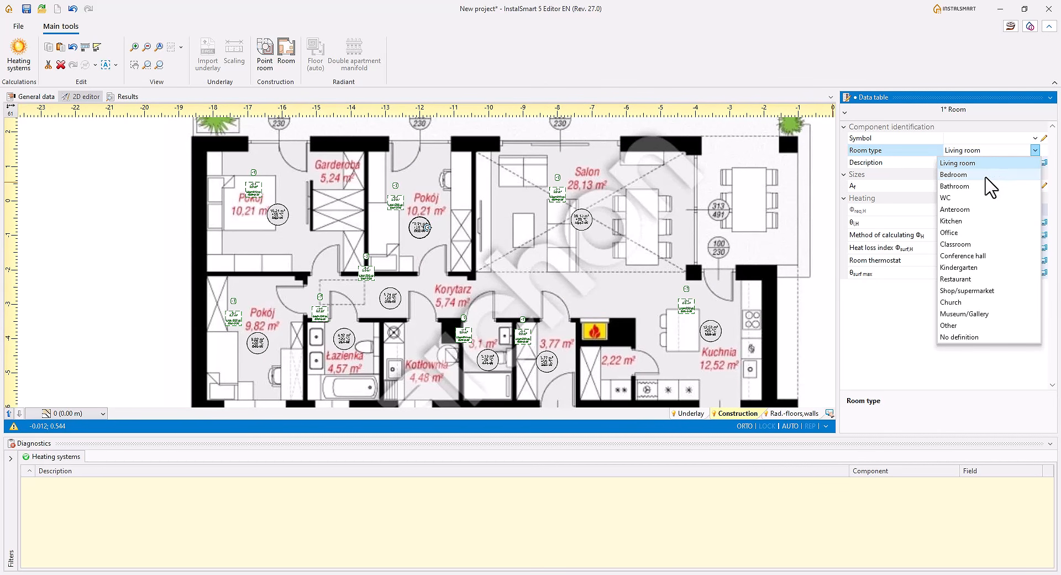
left_click(986, 177)
left_click(277, 216)
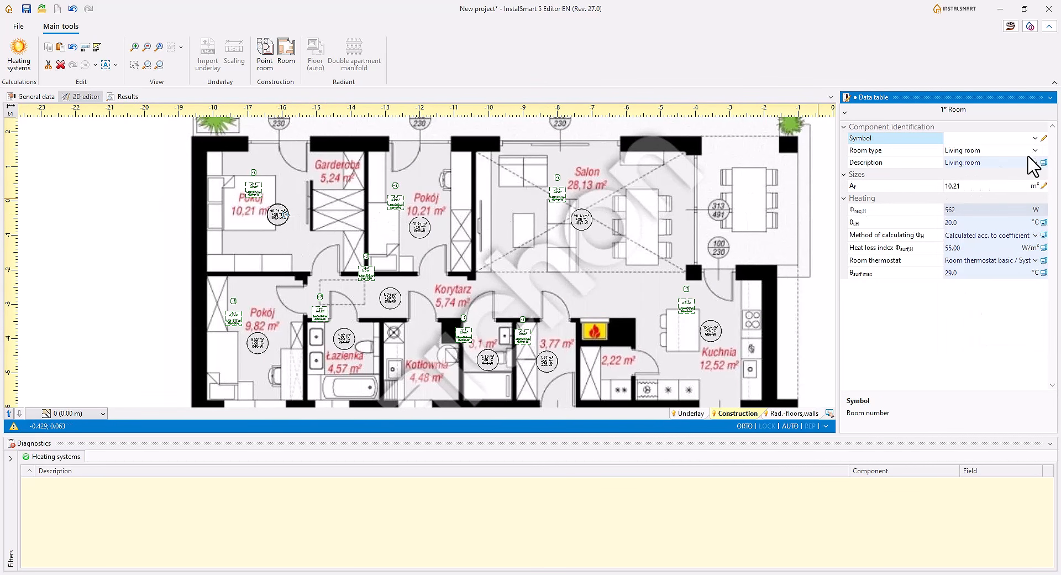
left_click(1029, 157)
left_click(981, 175)
left_click(258, 343)
left_click(1035, 151)
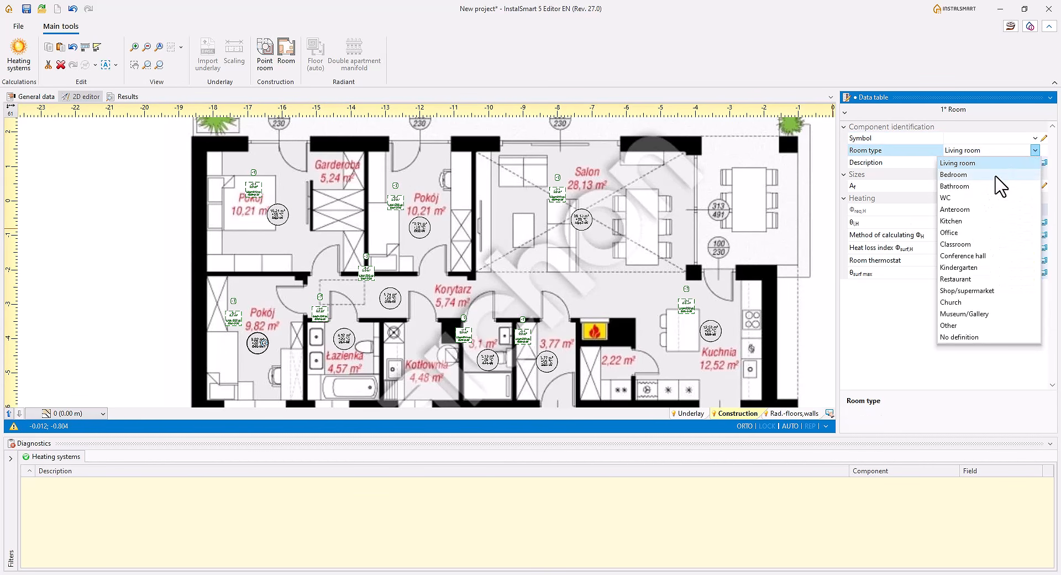
left_click(995, 176)
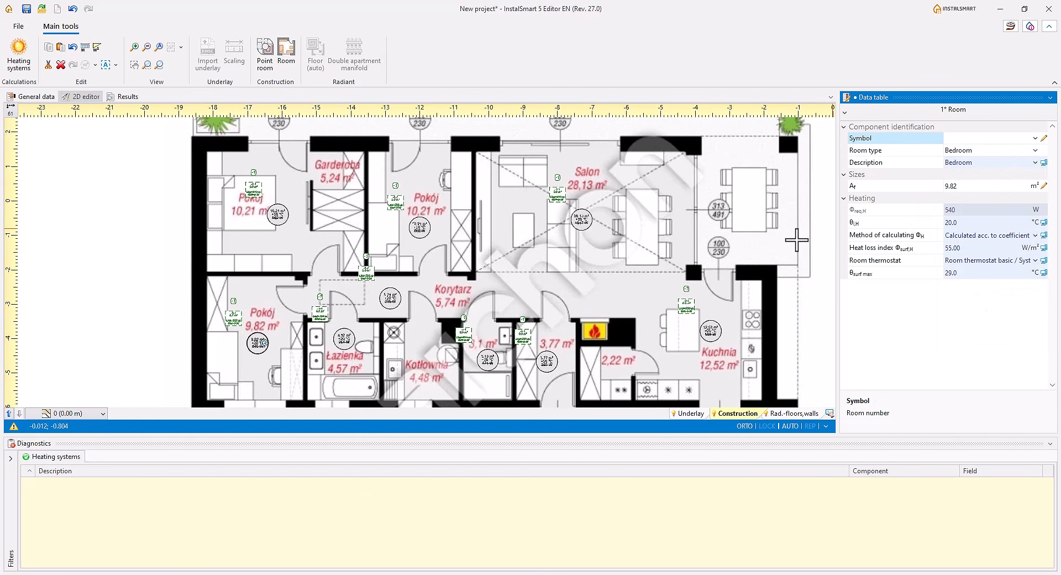
Step: Set the room type of the 3.77 m² entrance room left of the fireplace to Anteroom
left_click(390, 299)
left_click(546, 362)
left_click(1035, 150)
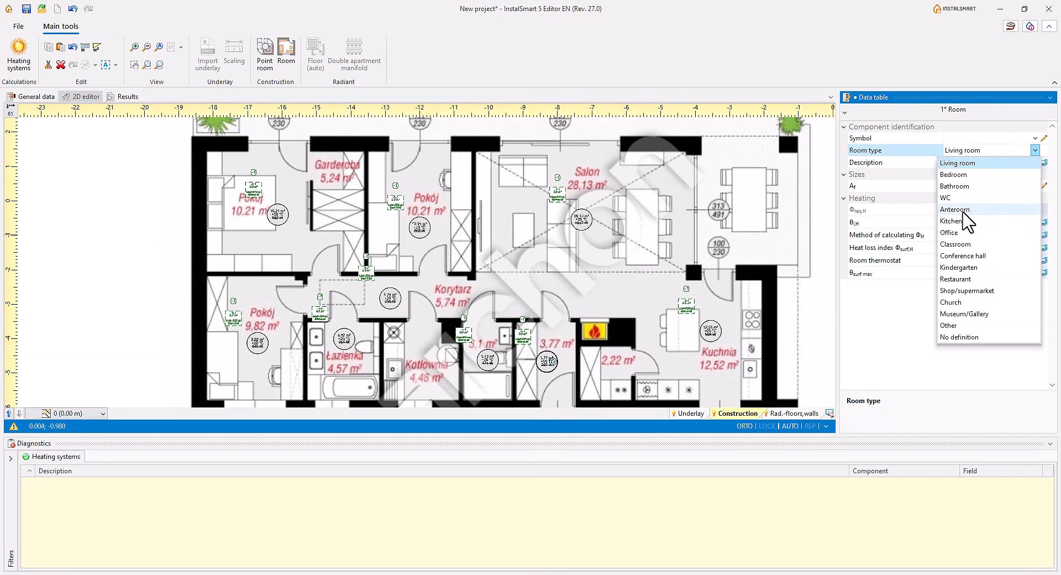
left_click(1029, 211)
Step: Set the room type of the 3.10 m² room and the Łazienka to Bathroom and check their design temperatures
left_click(489, 360)
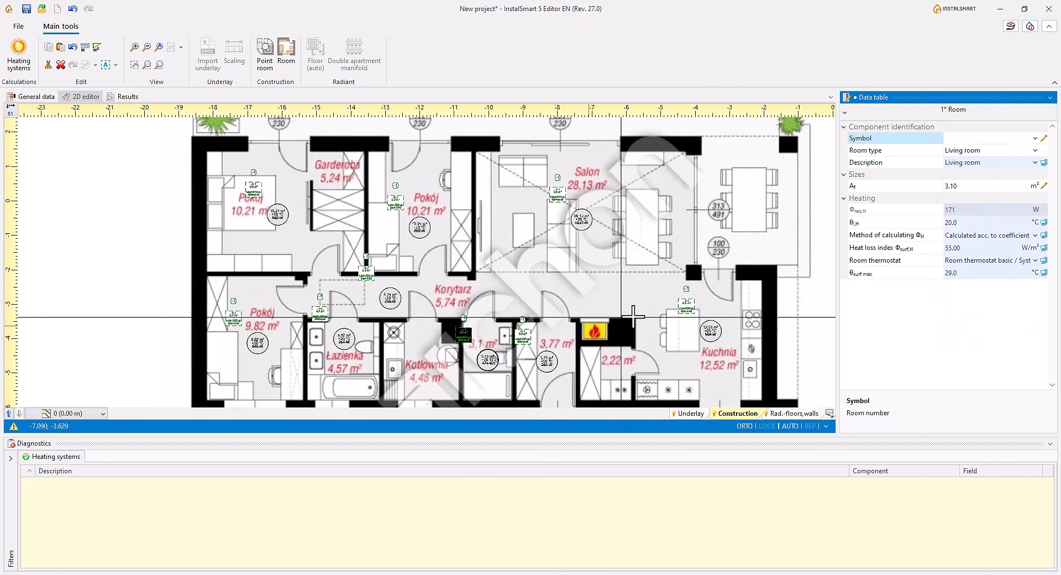
left_click(1036, 151)
left_click(989, 187)
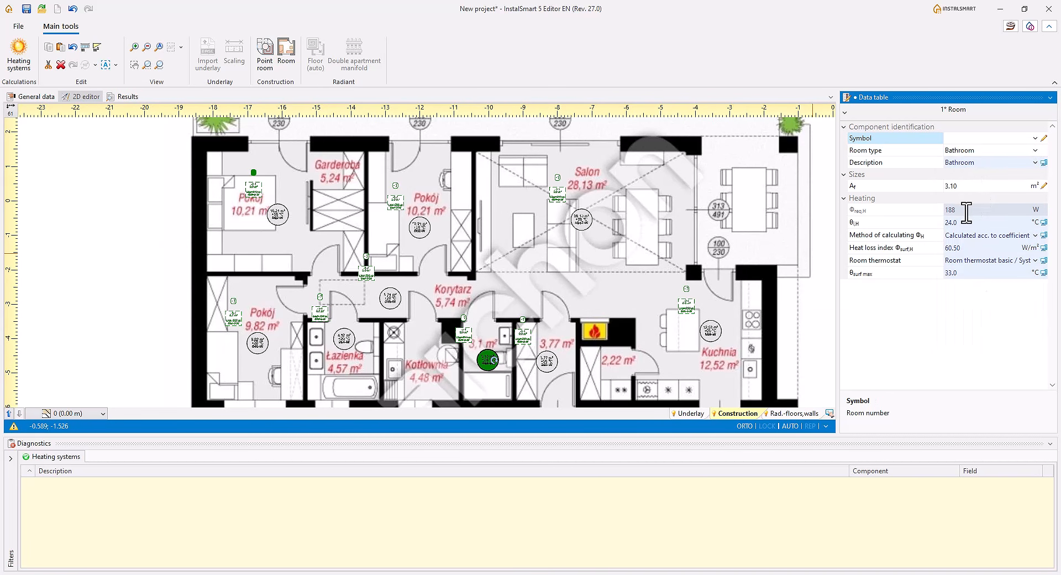
left_click(951, 222)
left_click(347, 338)
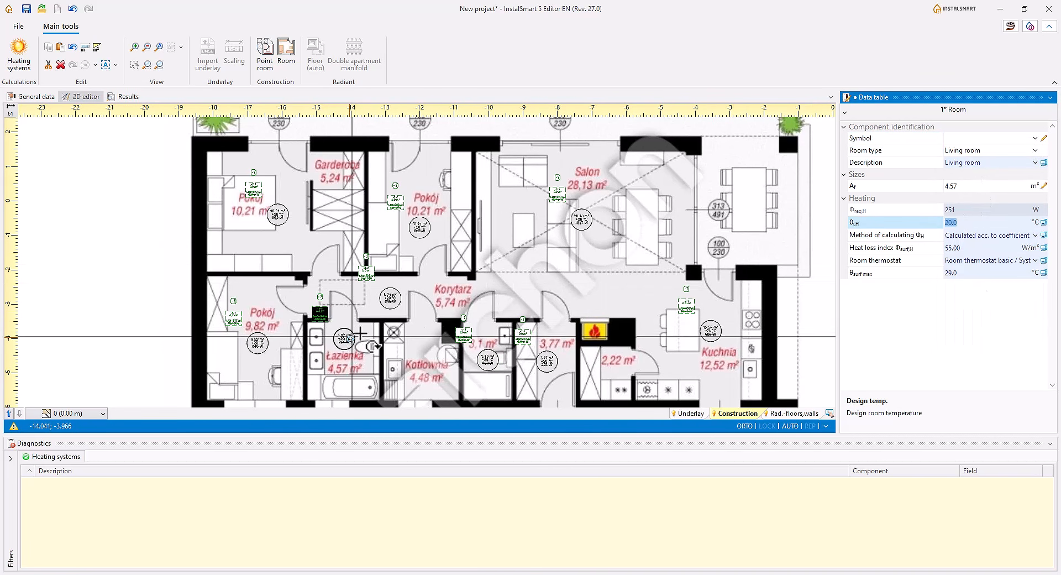
left_click(1035, 150)
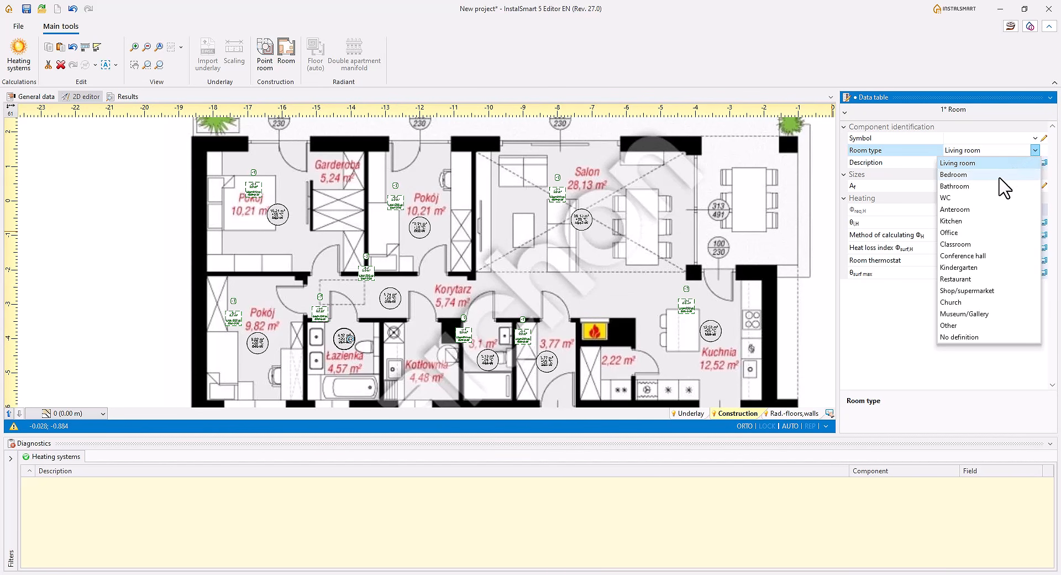
left_click(995, 186)
left_click(1020, 222)
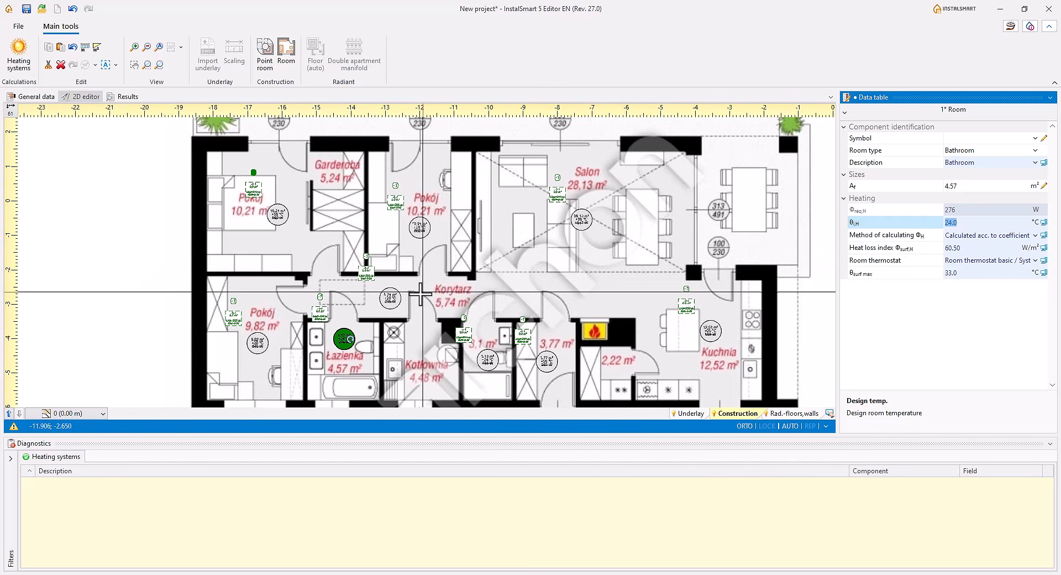
Step: Set the Korytarz point room's type to Other and its description to Hallway
left_click(391, 298)
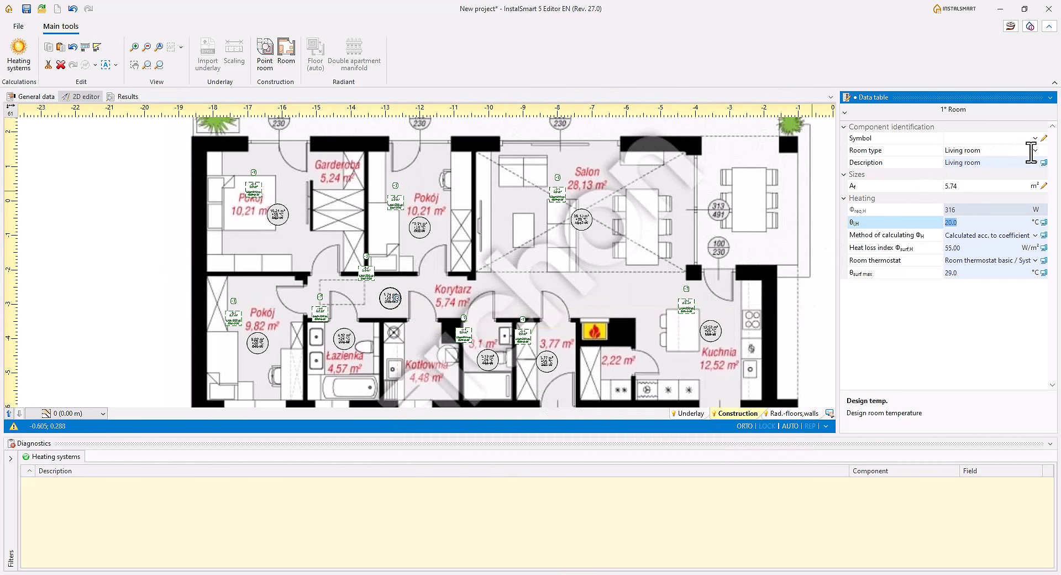
left_click(1035, 150)
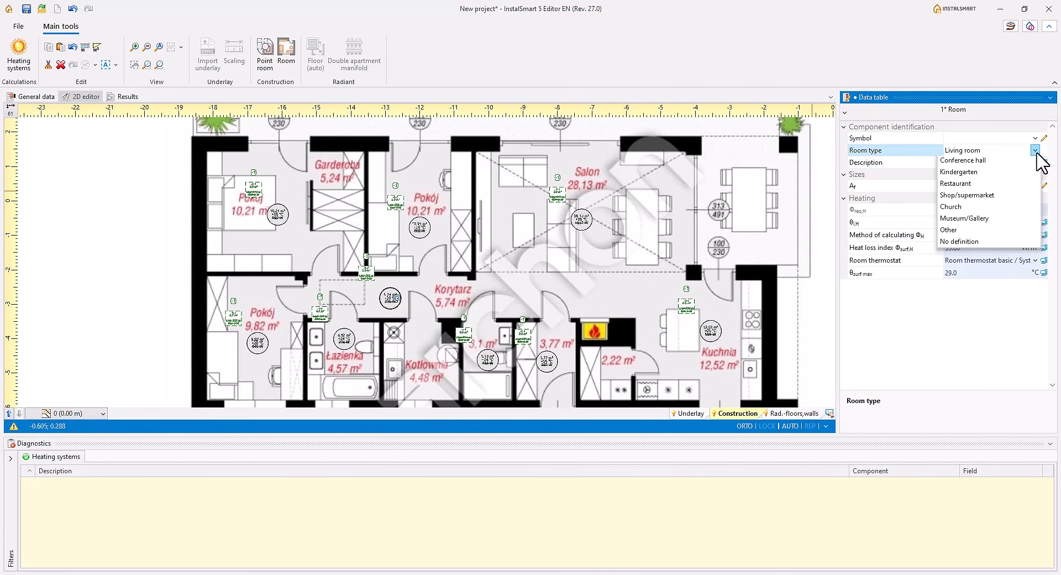
left_click(964, 338)
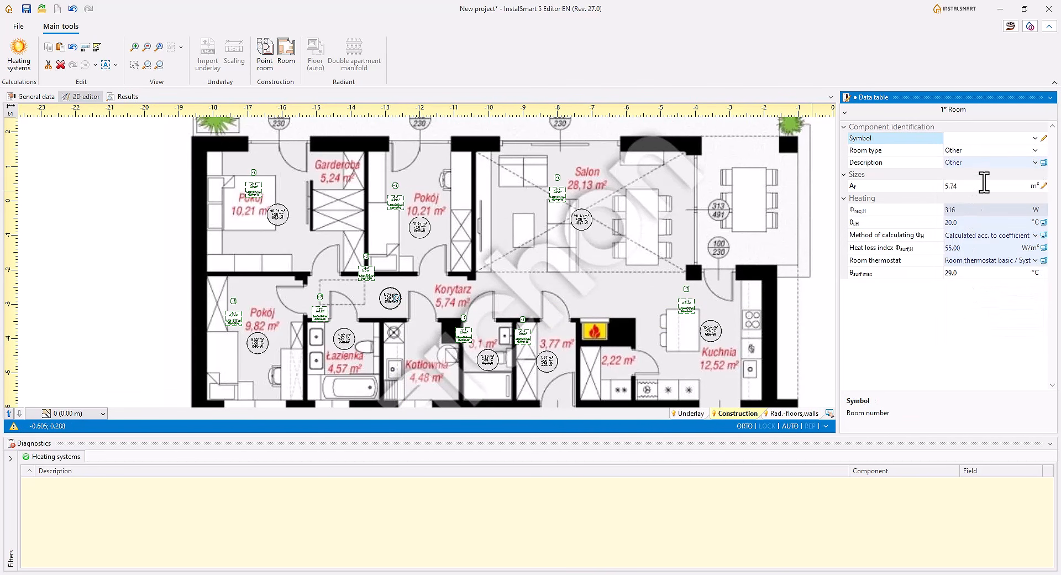
left_click(986, 162)
left_click_drag(985, 162, 939, 160)
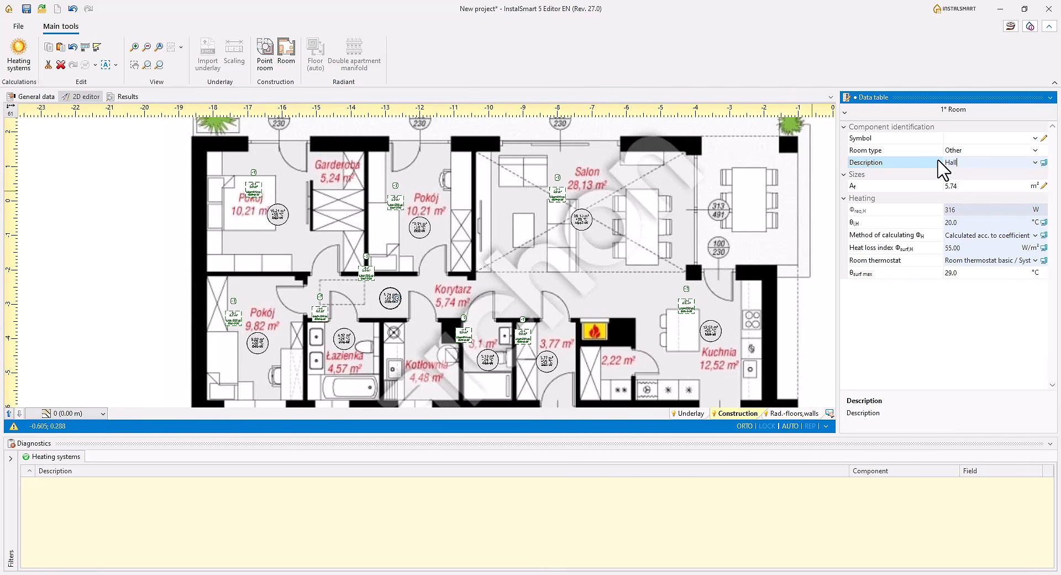
key("Return")
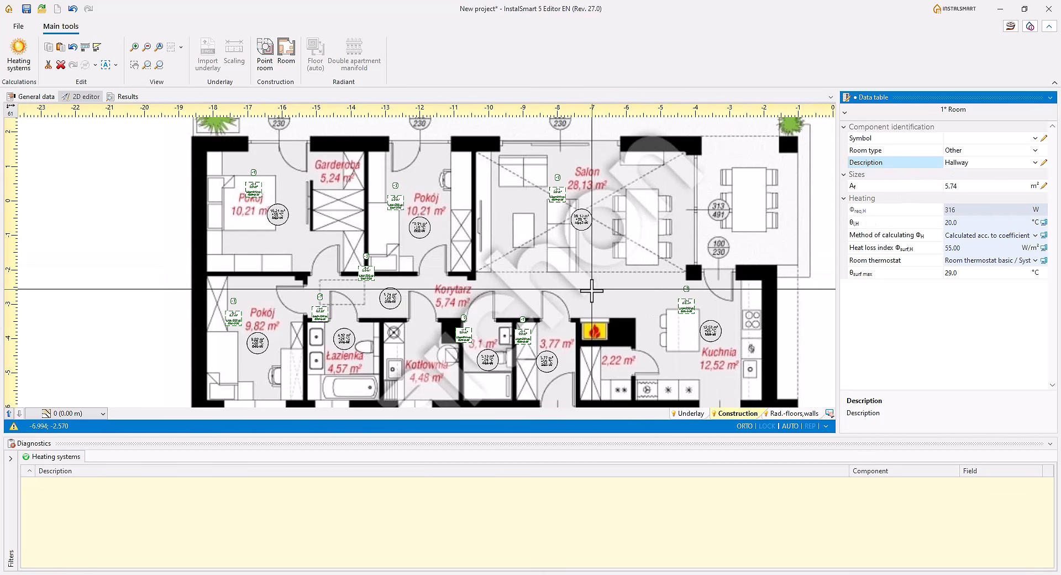
left_click(593, 295)
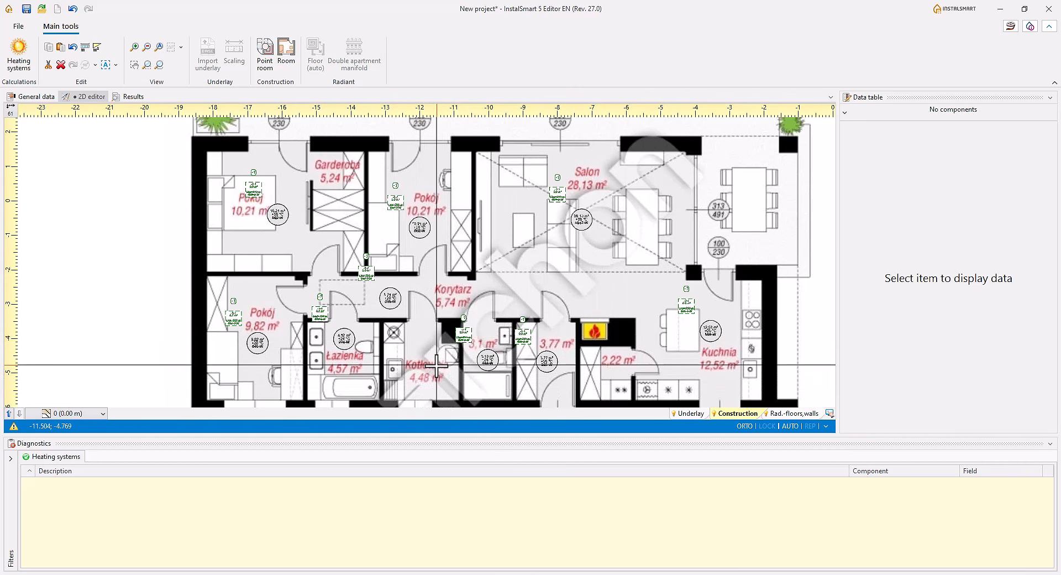
Step: Place a double apartment manifold on the radiant floors and walls layer, in the wall between the Korytarz and the Kotłownia
left_click(789, 414)
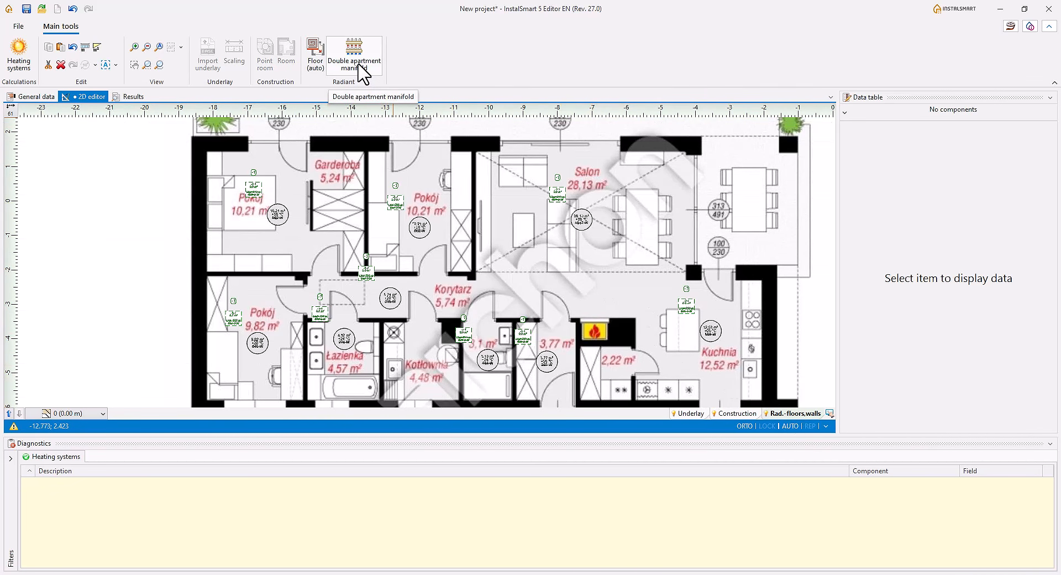
left_click(358, 65)
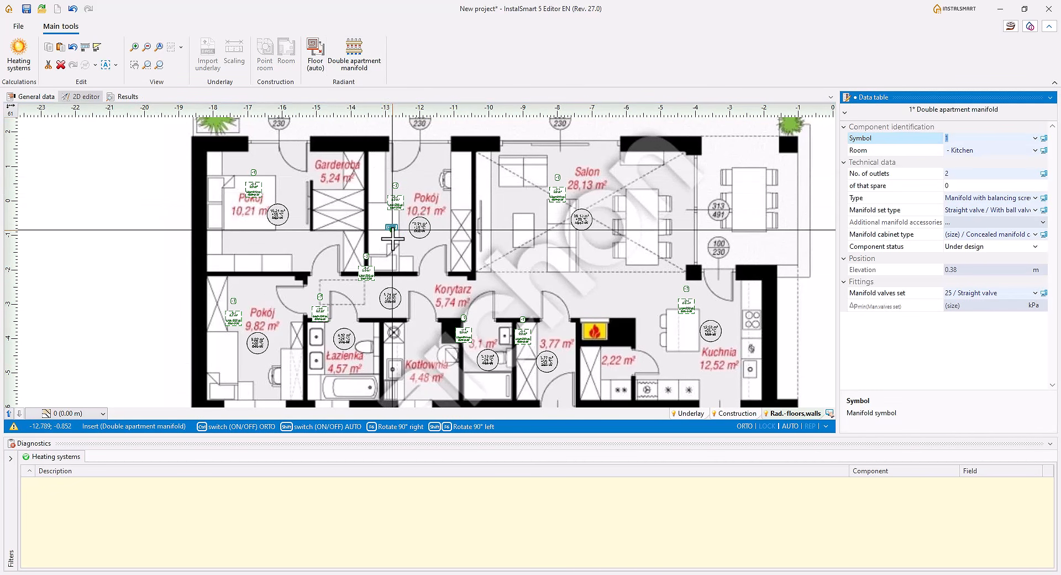
scroll(396, 301, "up", 5)
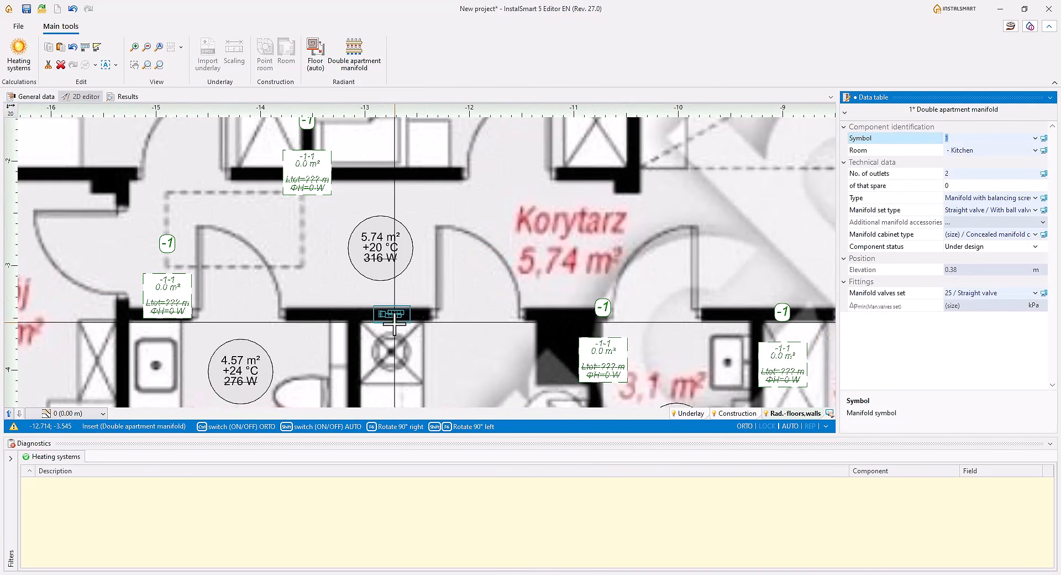
left_click(394, 320)
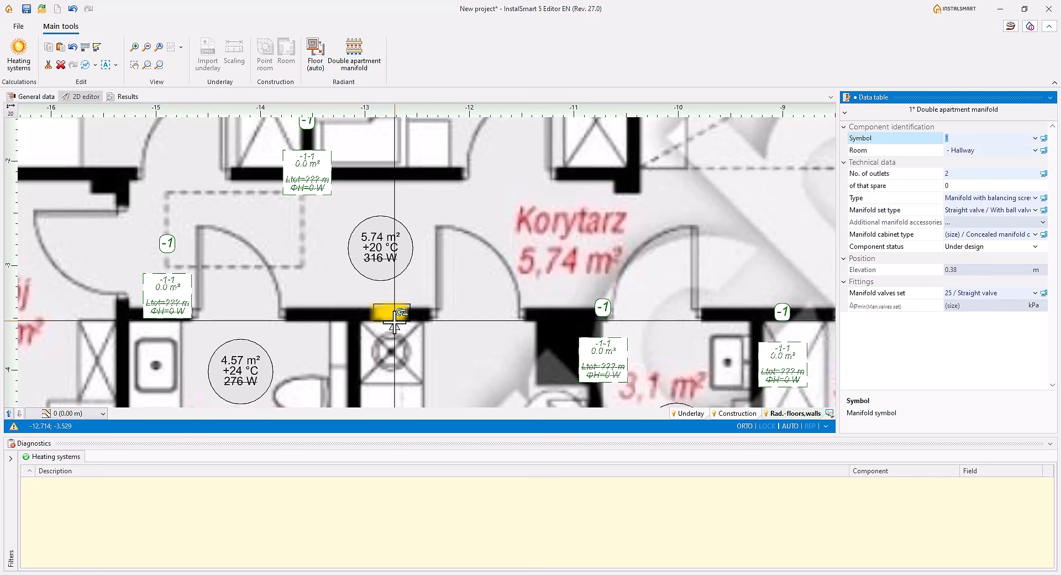
Step: Place a second double apartment manifold on the wall above the 3.77 m² entrance room and delete it
left_click(356, 58)
middle_click_drag(685, 277, 464, 226)
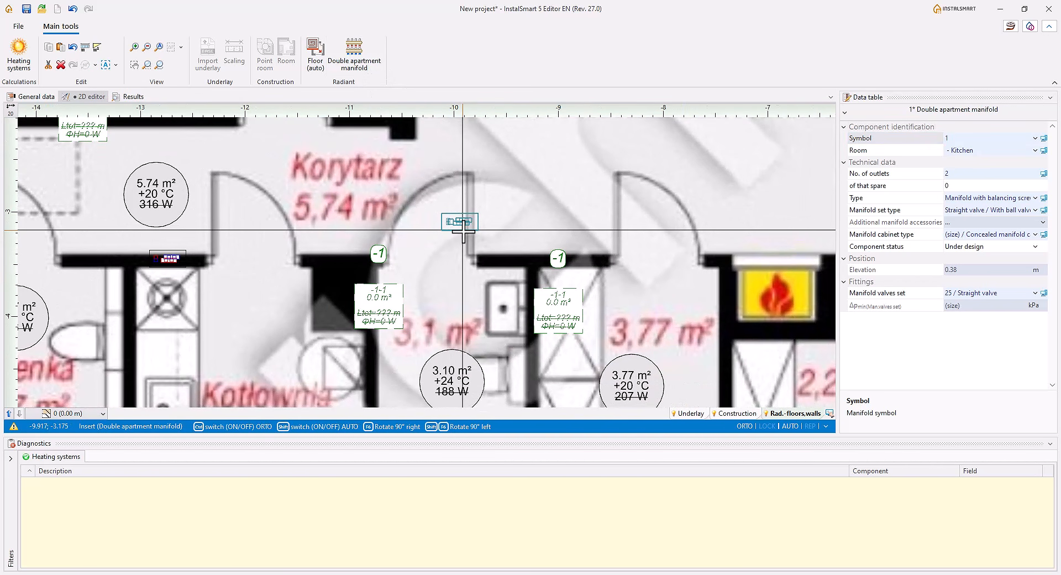
scroll(465, 228, "down", 2)
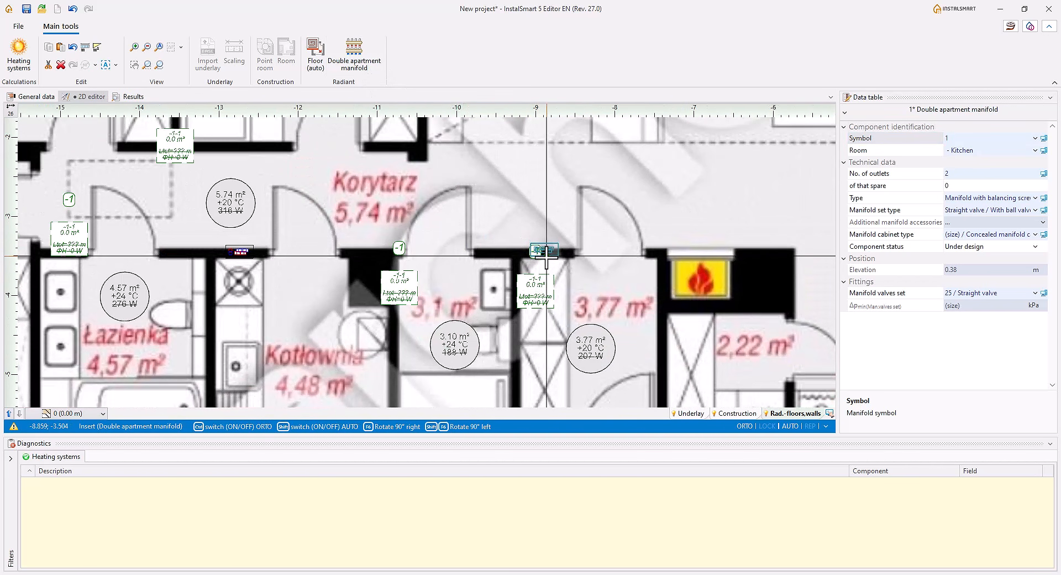
left_click(550, 253)
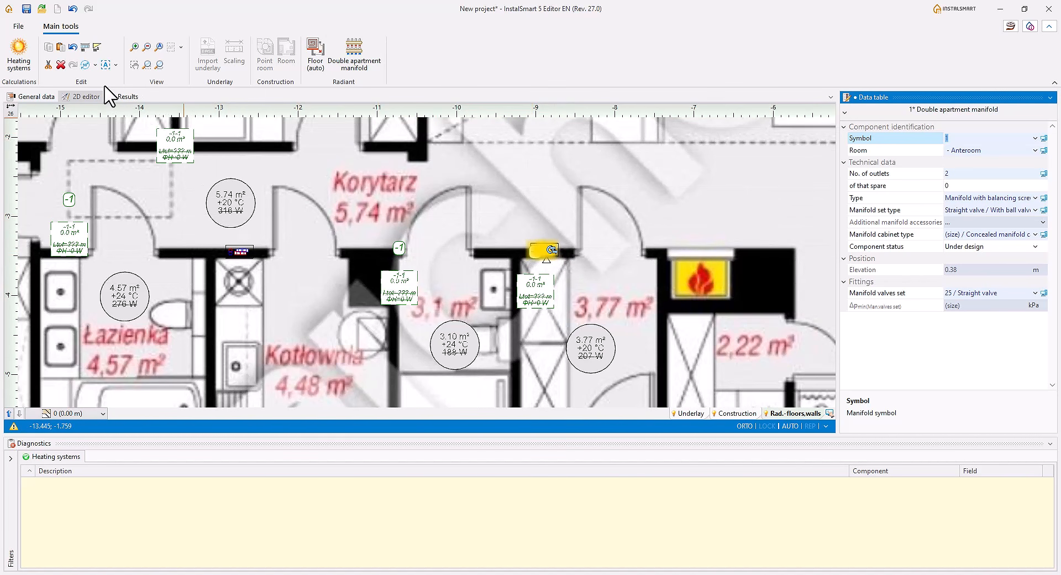
left_click(60, 65)
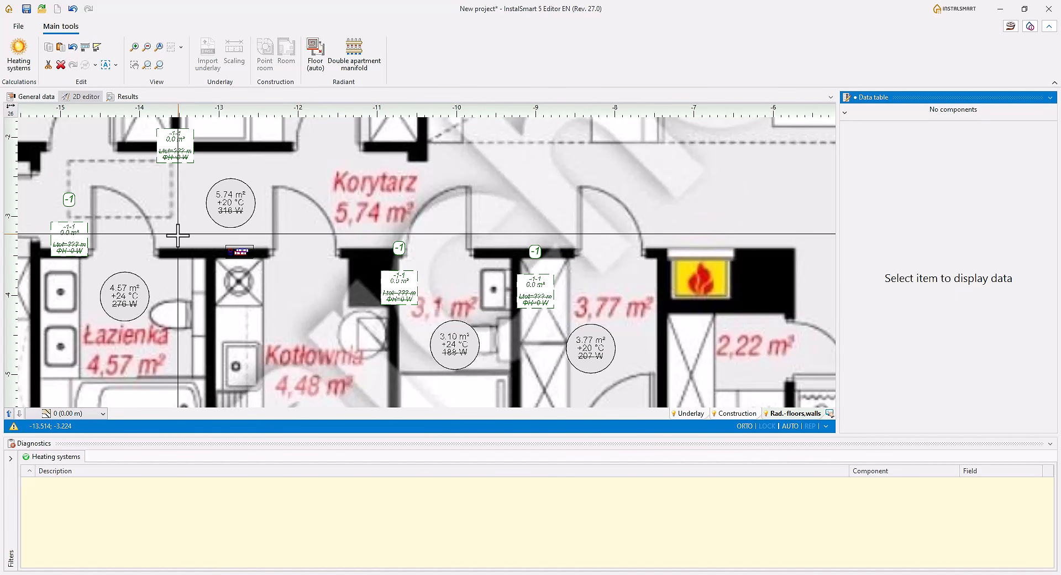
Step: Rotate the manifold above the Kotłownia by 180° so that its front faces the Korytarz
middle_click_drag(178, 236, 328, 236)
scroll(431, 258, "up", 3)
left_click(354, 252)
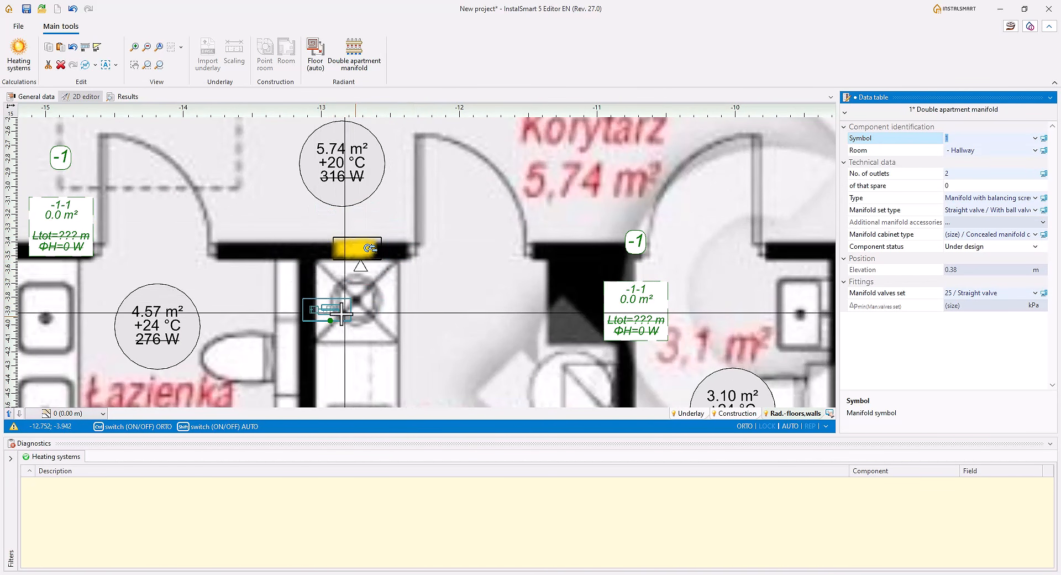
key("Escape")
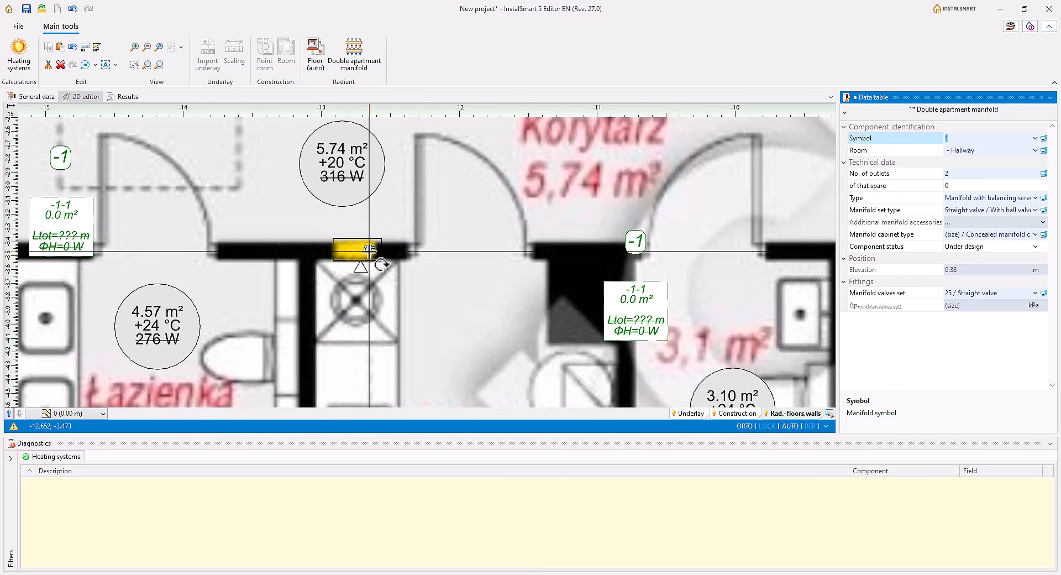
left_click(369, 249)
left_click_drag(322, 272, 319, 266)
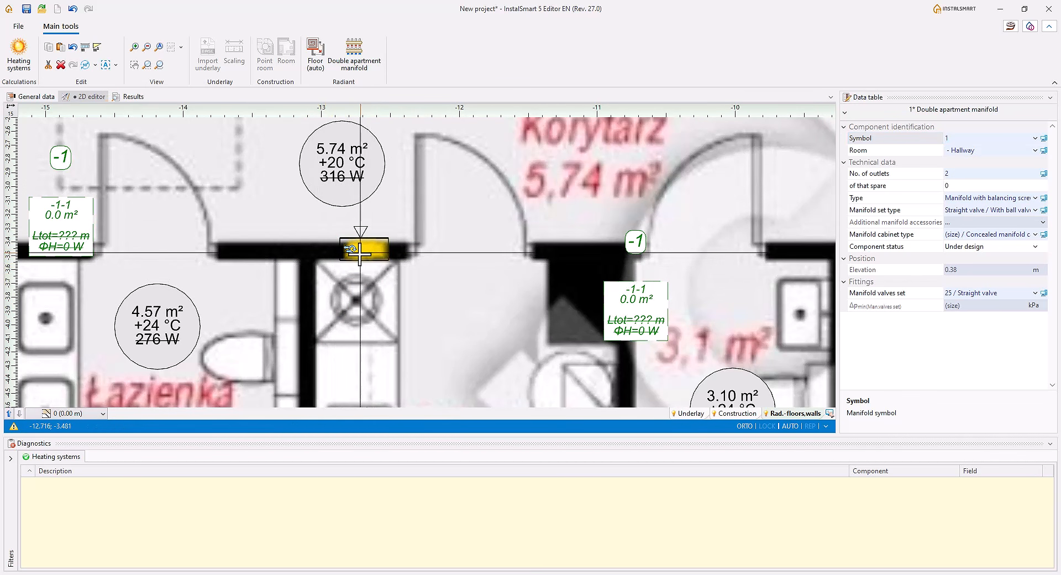
key("Escape")
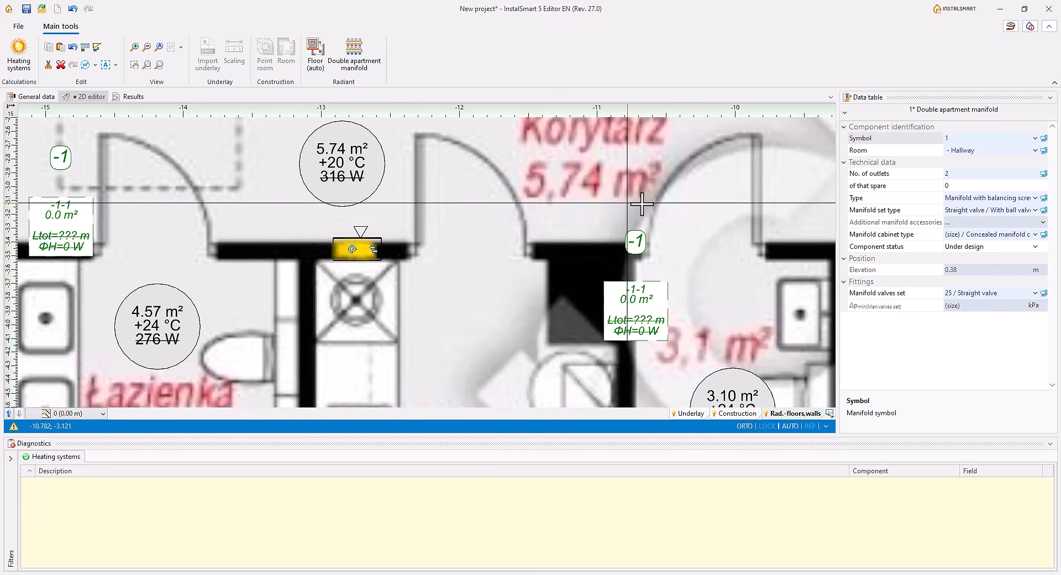
Step: Examine the manifold's outlet and spare outlet settings and the available manifold types and manifold set types
left_click(956, 173)
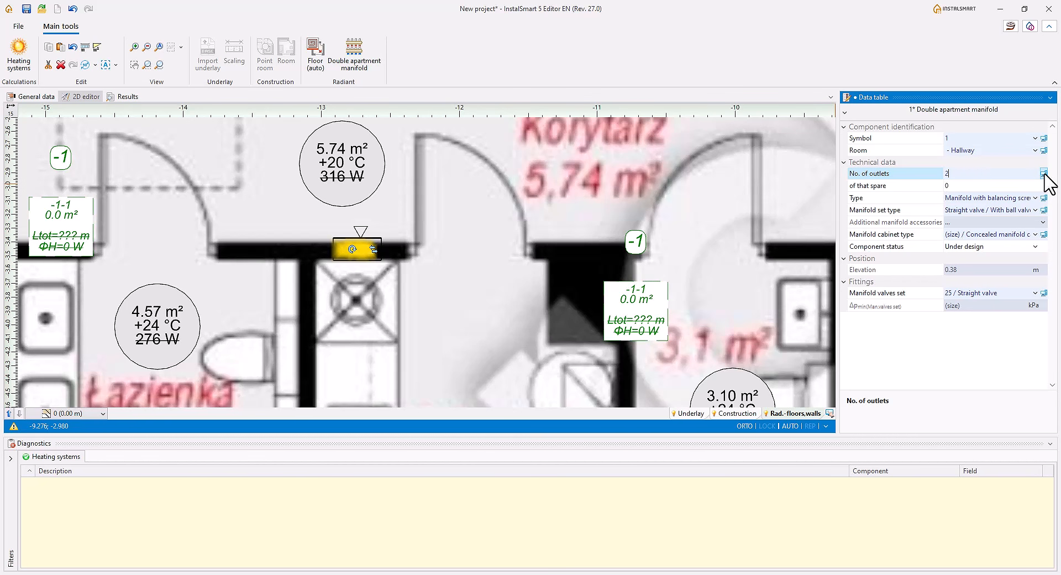
left_click(1020, 184)
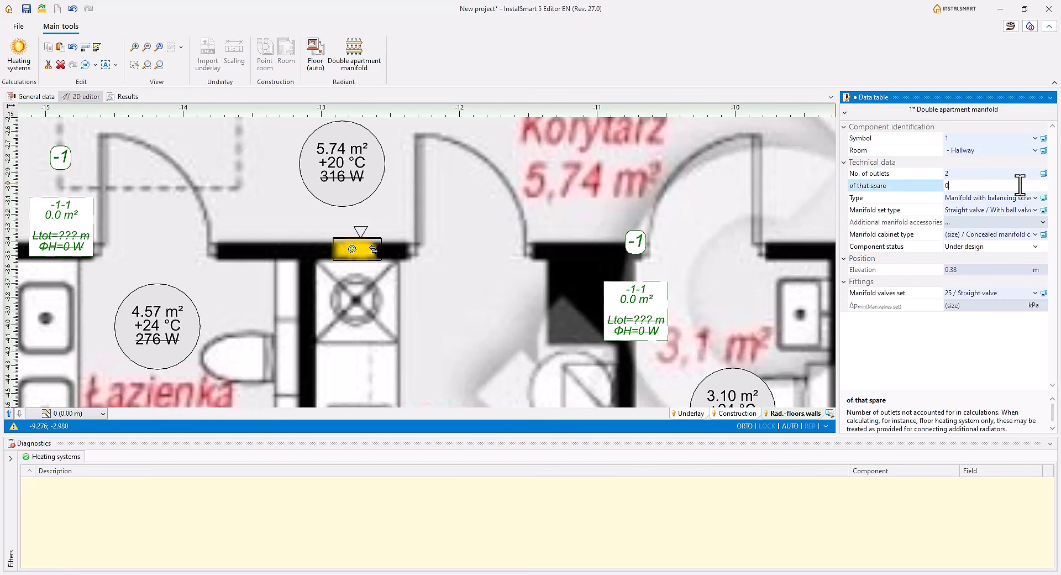
left_click(1035, 198)
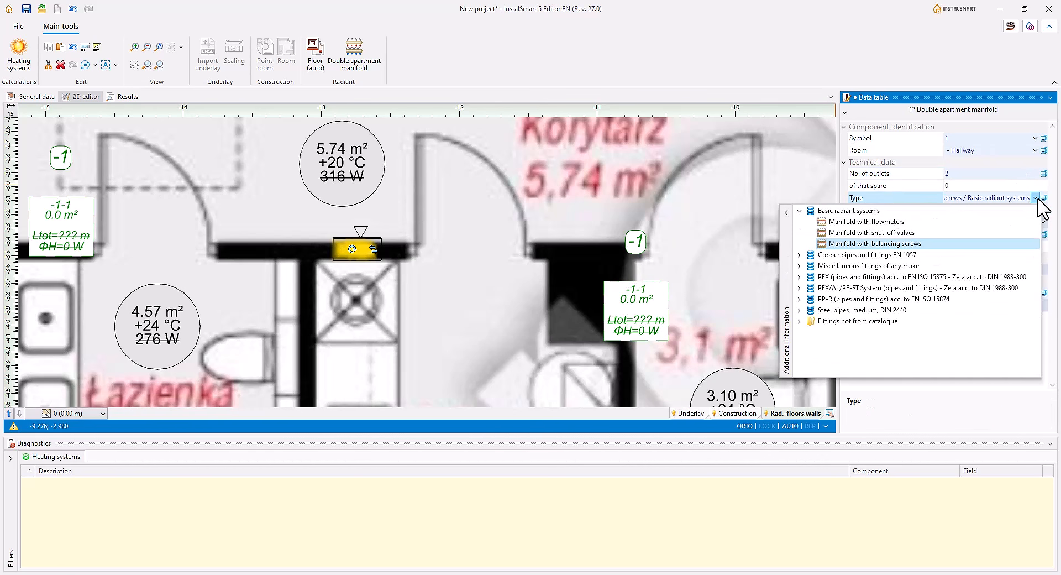
left_click(1036, 199)
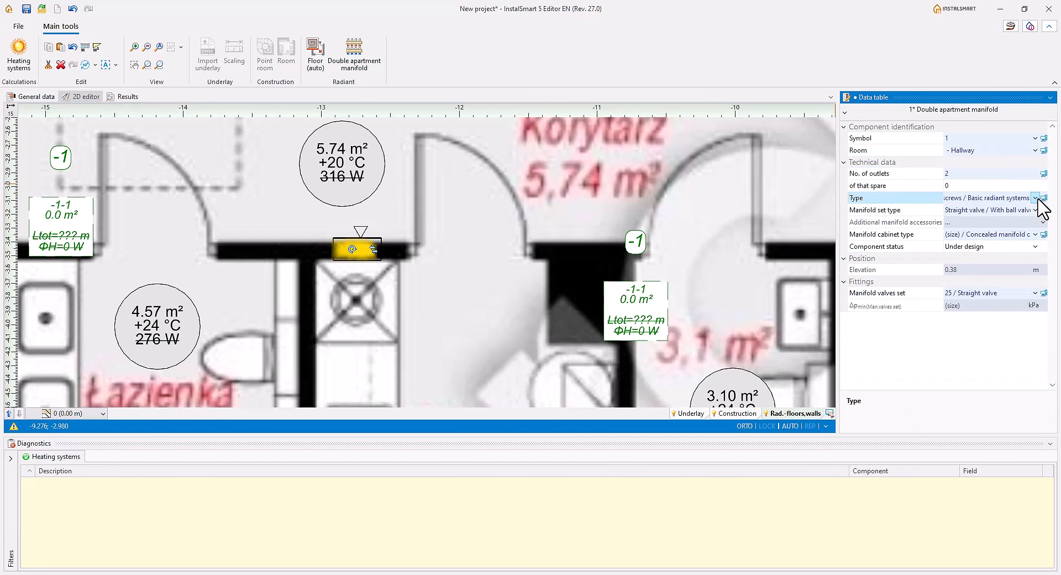
left_click(1036, 211)
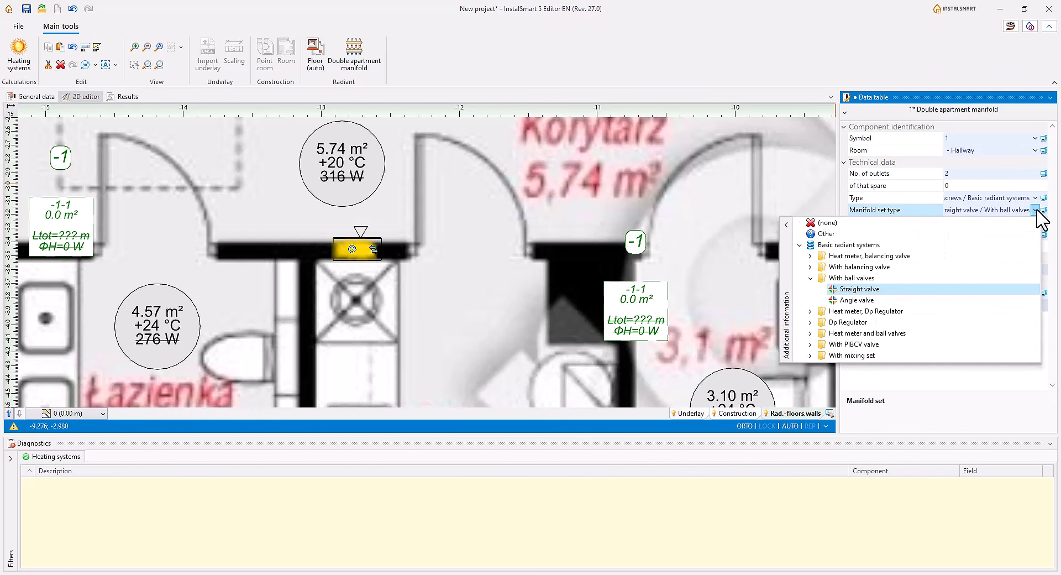
left_click(1037, 210)
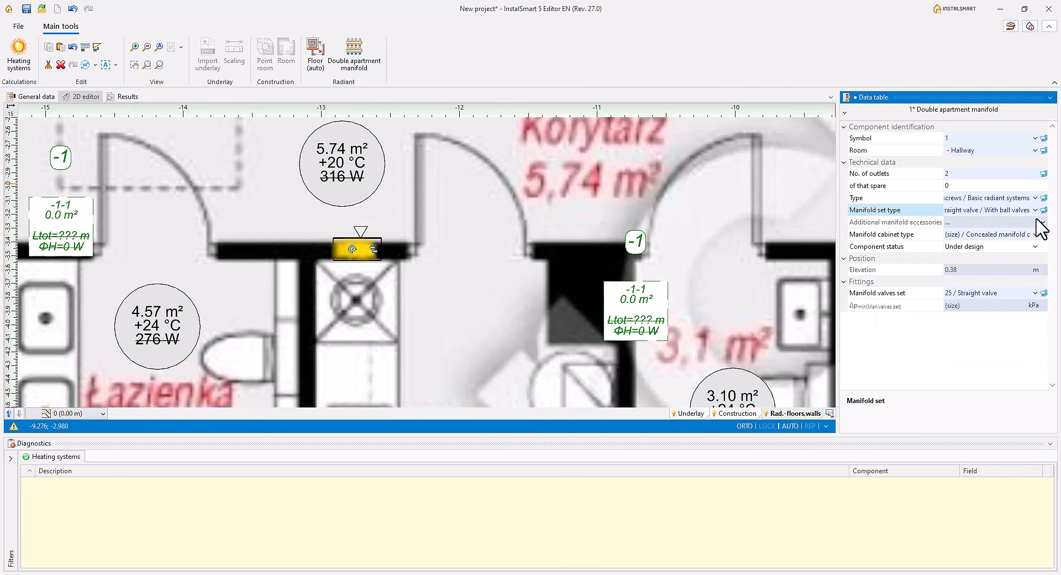
Step: Examine the available manifold cabinet types and additional manifold accessories for the selected manifold
left_click(1035, 234)
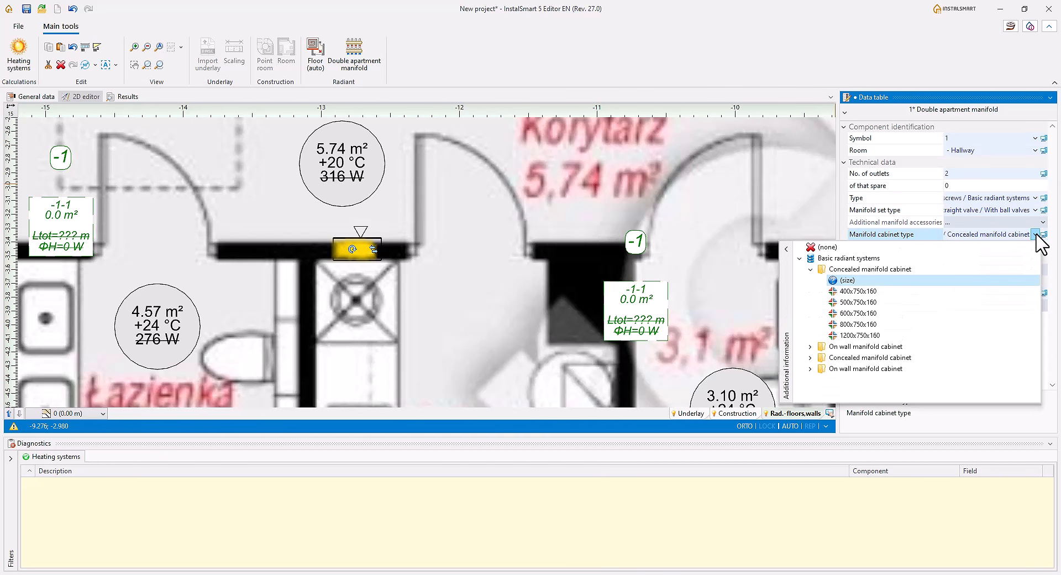
left_click(1037, 236)
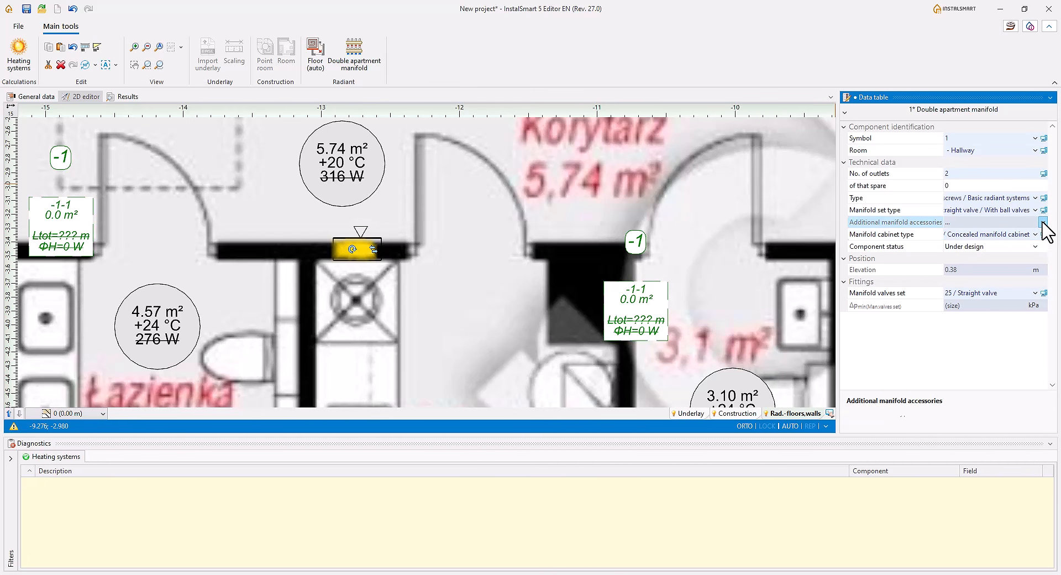
left_click(1043, 222)
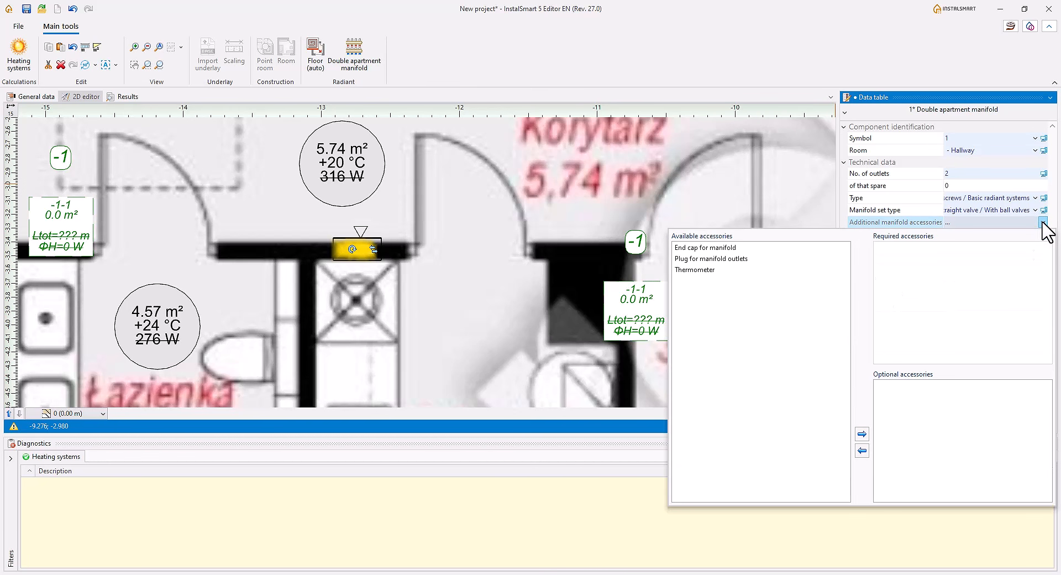
left_click(1042, 222)
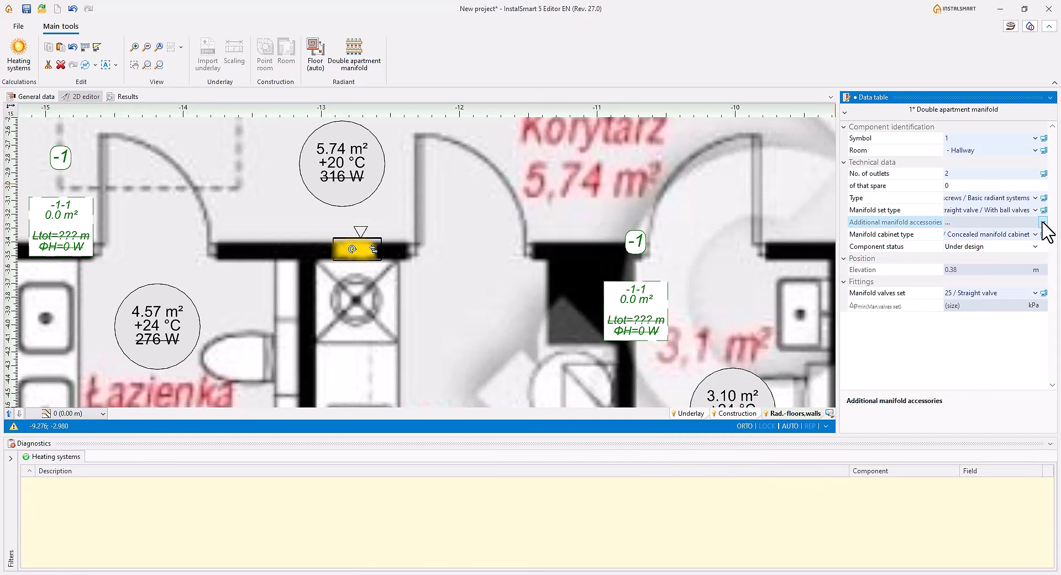
Step: Examine the floor heating zone data of the Salon, the Pokój bedrooms, the Łazienka and the 3.1 m² bathroom
scroll(514, 278, "down", 4)
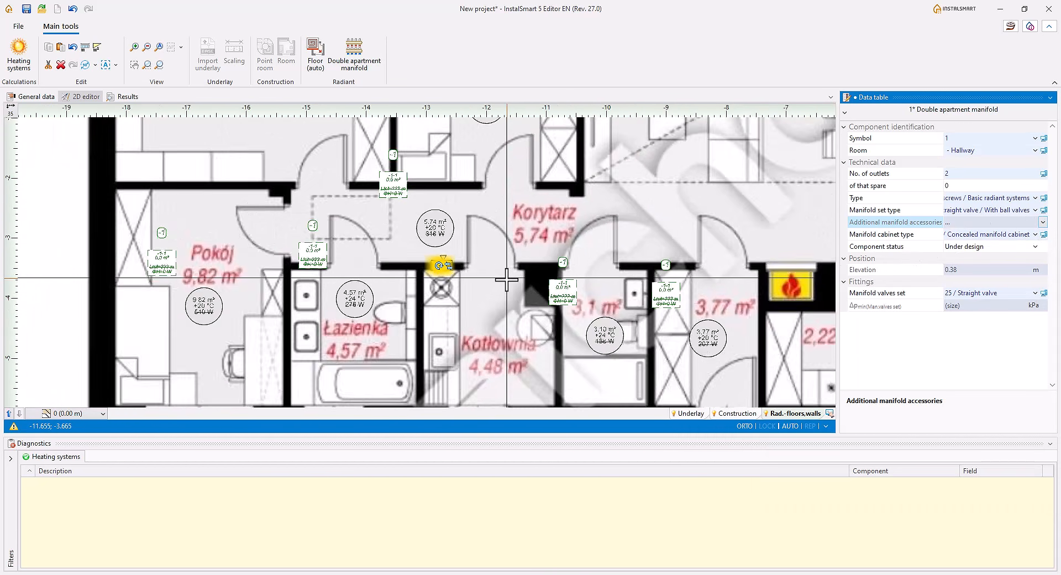
middle_click_drag(505, 259, 411, 335)
left_click(540, 203)
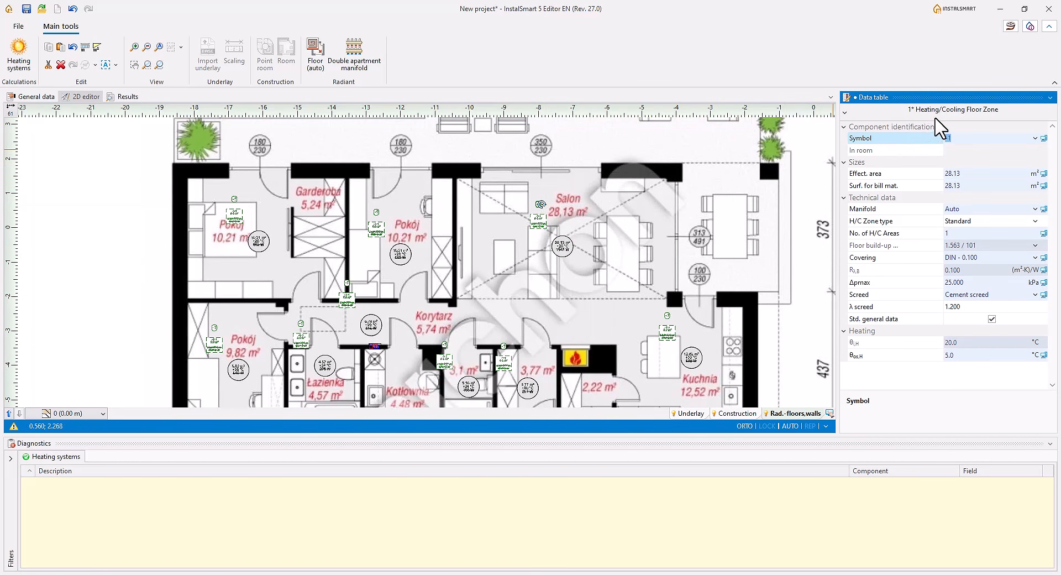
left_click(376, 213)
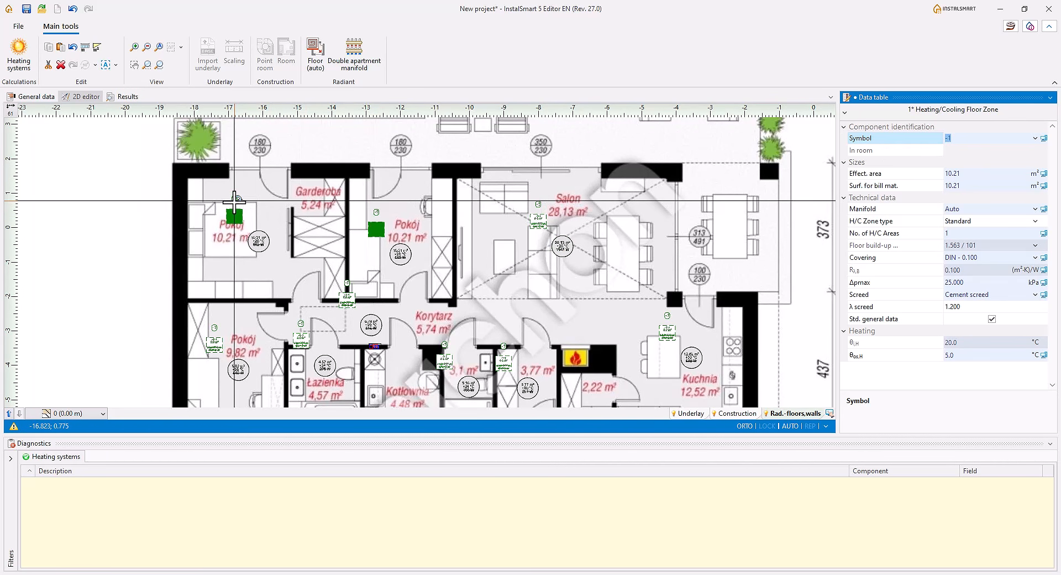
left_click(234, 201)
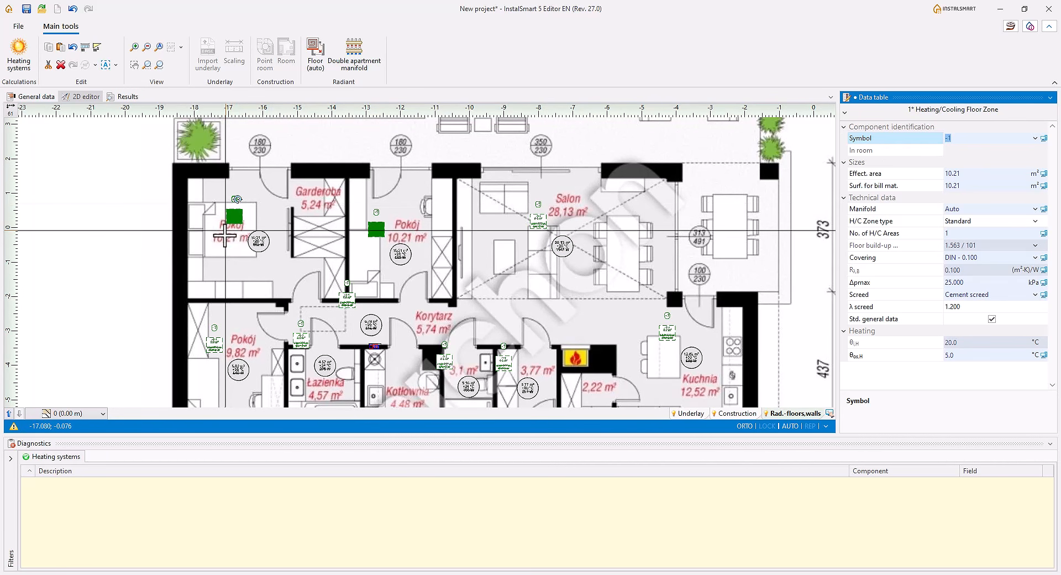
left_click(213, 327)
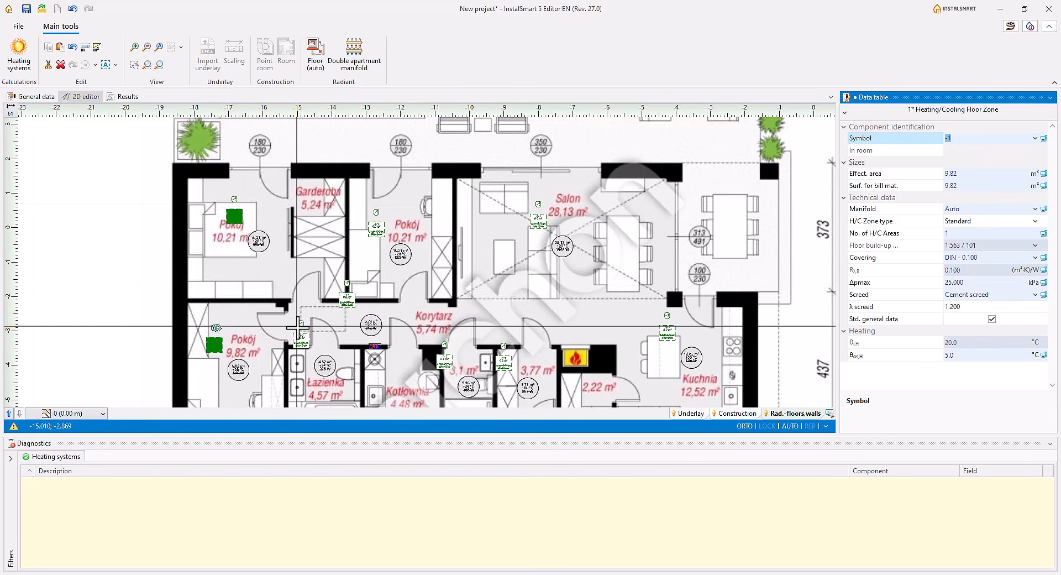
left_click(302, 326)
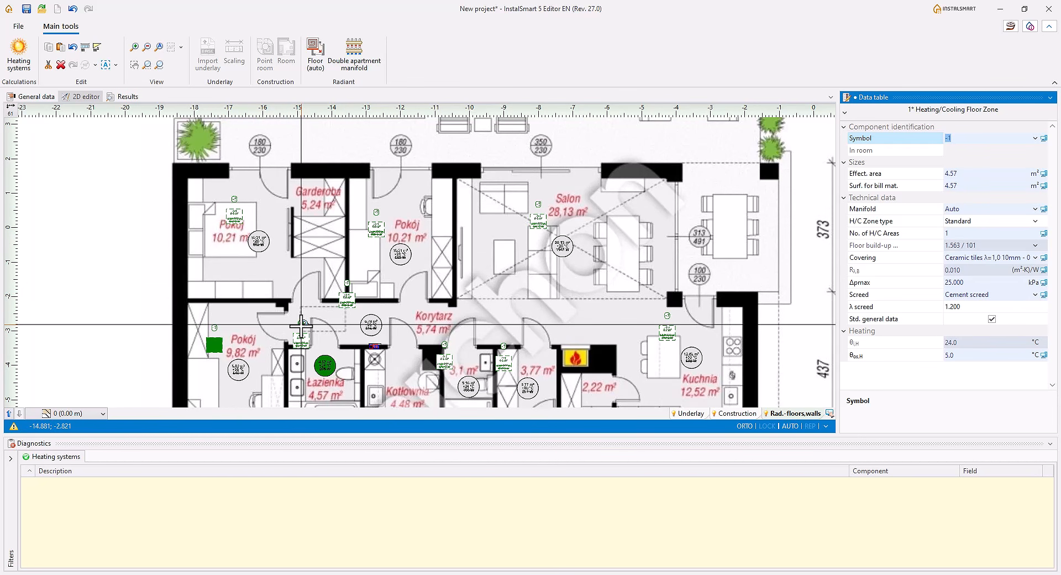
left_click(445, 344)
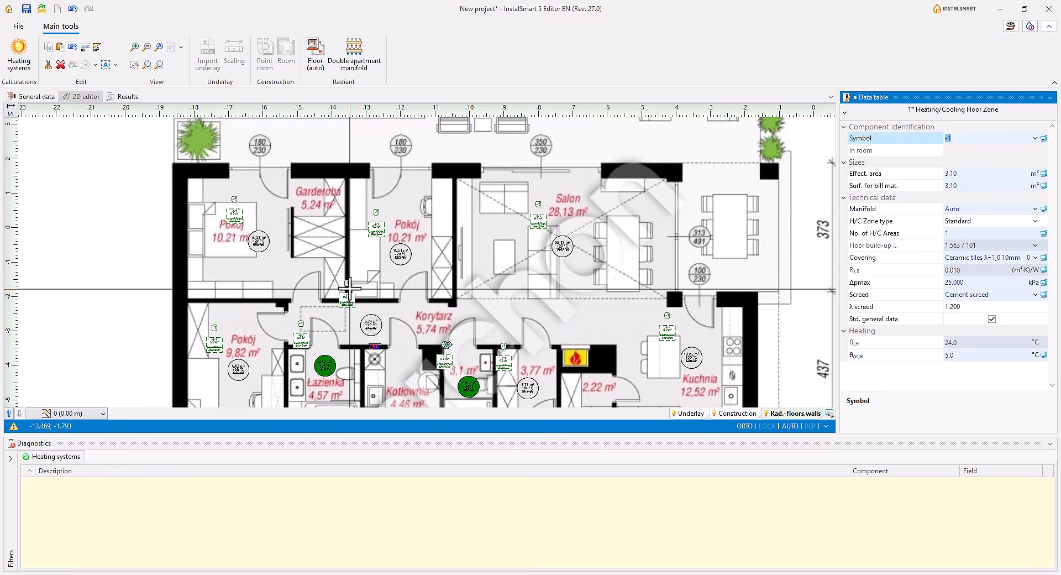
Step: Set the zone type of the Korytarz floor heating zone to Heated/cooled by pipe feeds
left_click(349, 285)
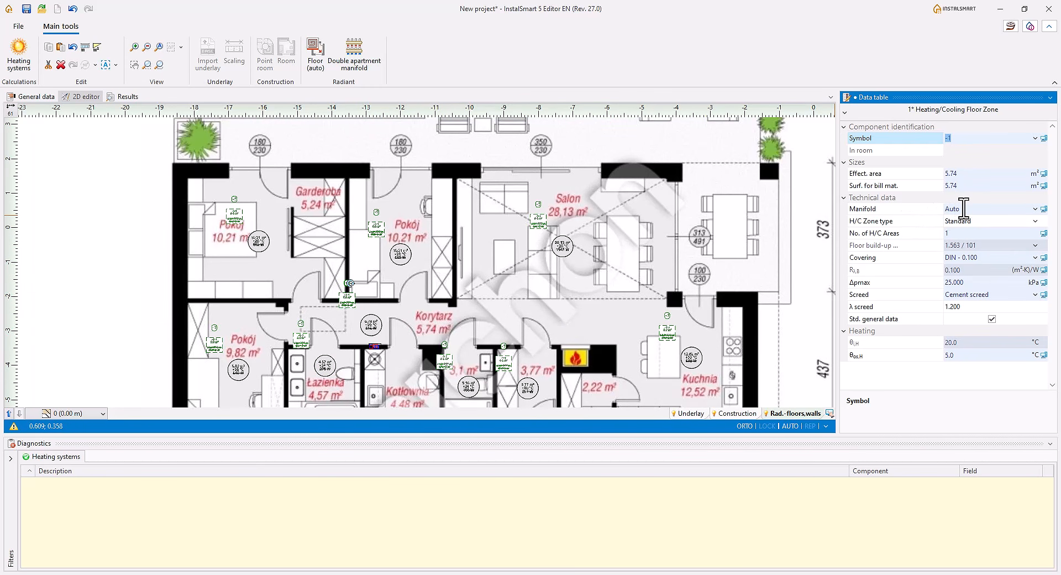
left_click(954, 222)
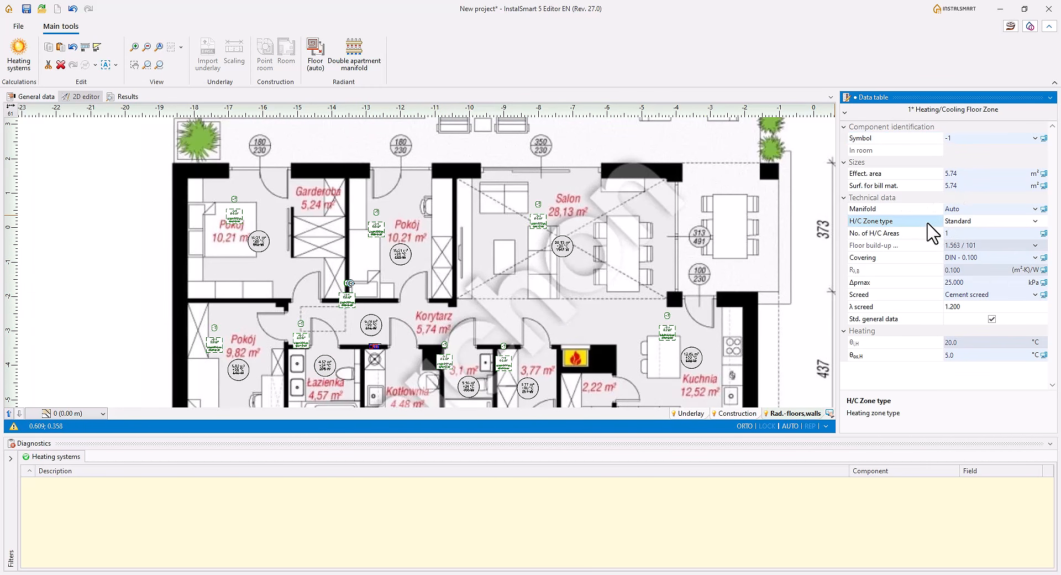
left_click(1036, 221)
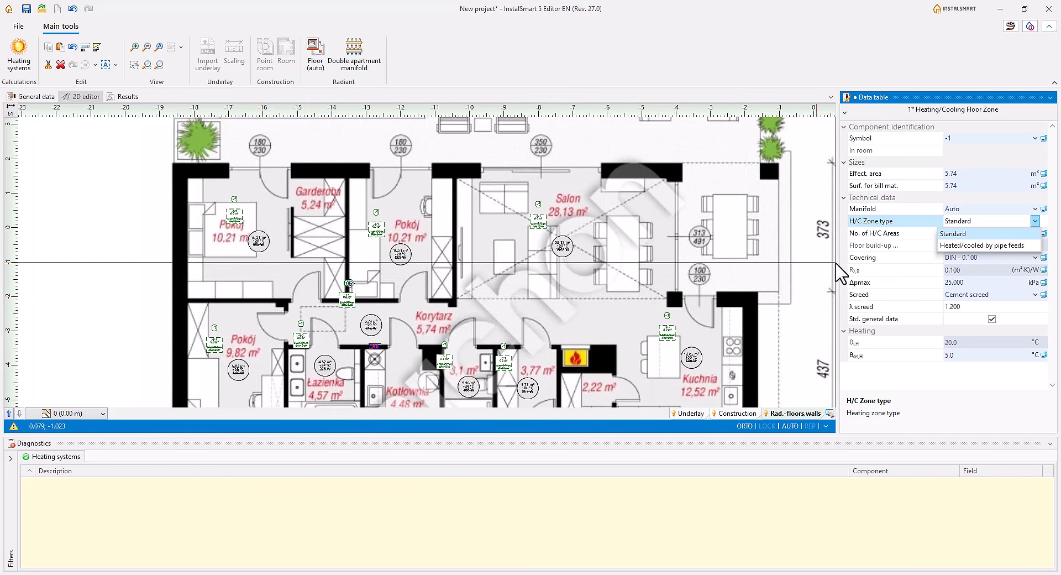
left_click(956, 245)
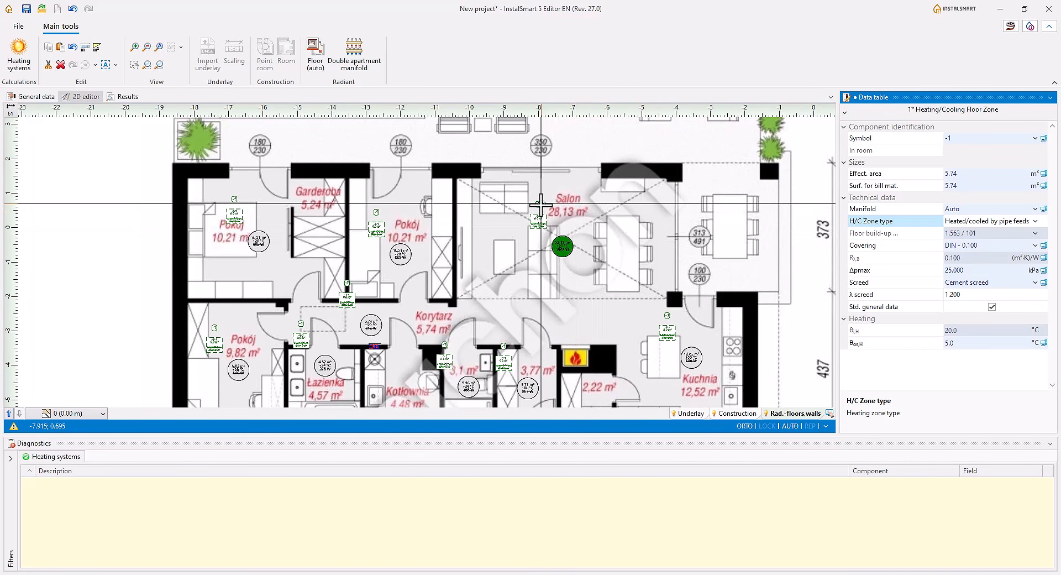
Step: Check the zone type settings of the Kuchnia and Korytarz floor heating zones
left_click(541, 205)
left_click(685, 314)
left_click(981, 221)
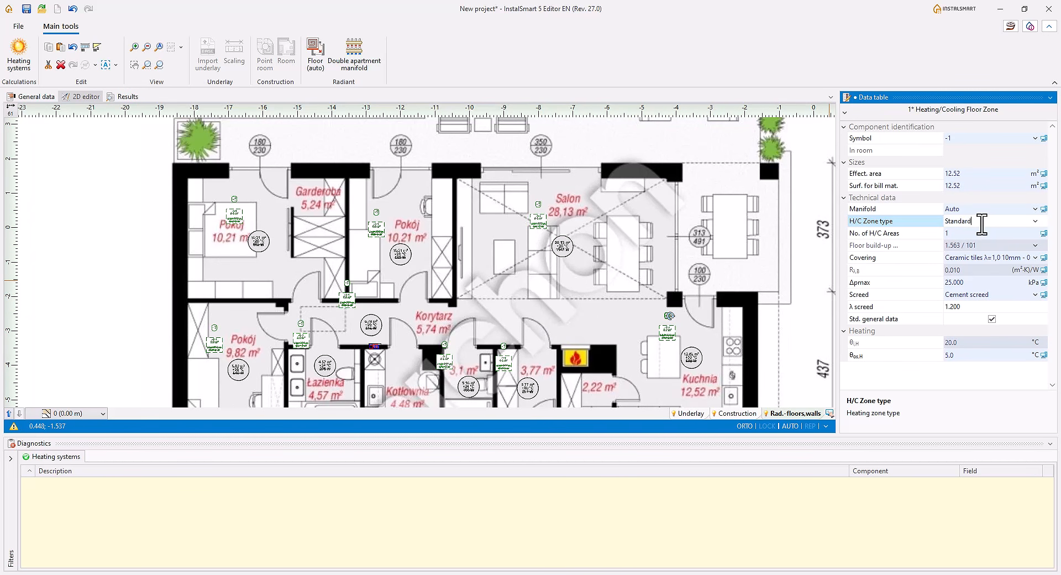
left_click(610, 286)
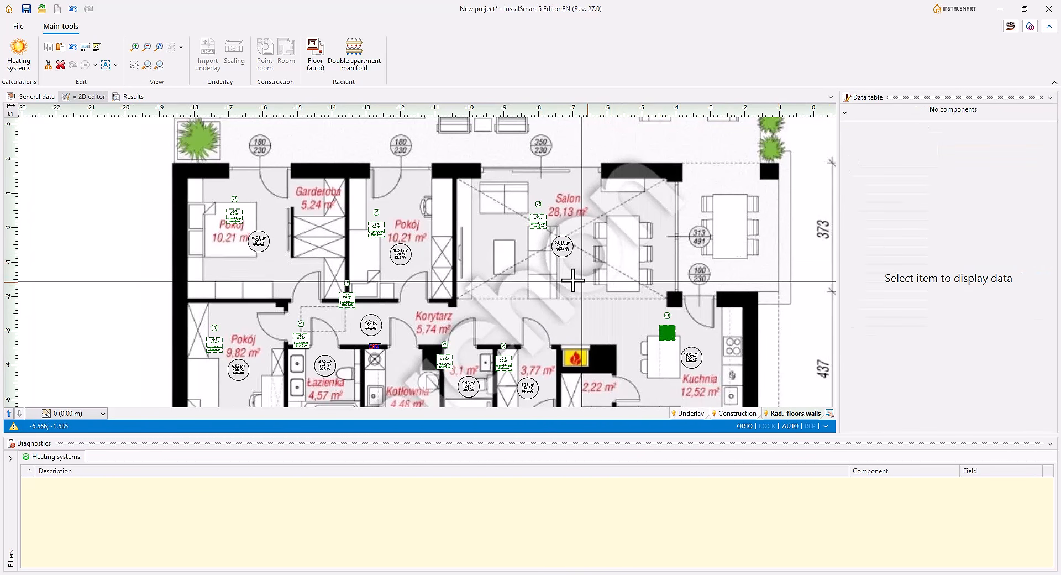
left_click(348, 285)
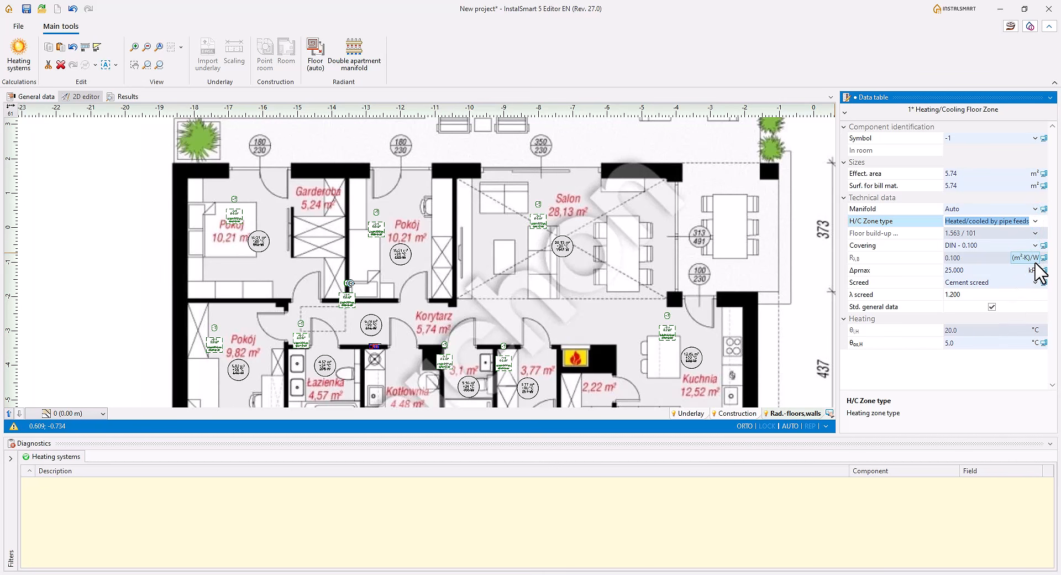
left_click(1034, 233)
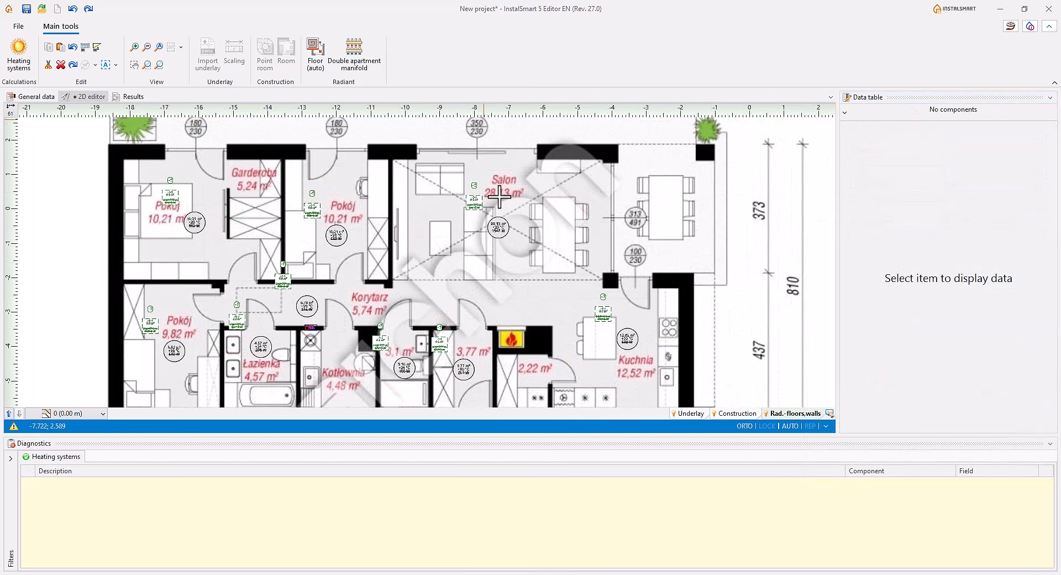
Step: Set the covering of the Salon, both 10.21 m² Pokój, 9.82 m² Pokój and Korytarz zones to Parquet λ=0,17 10mm - 0.059
left_click(476, 185)
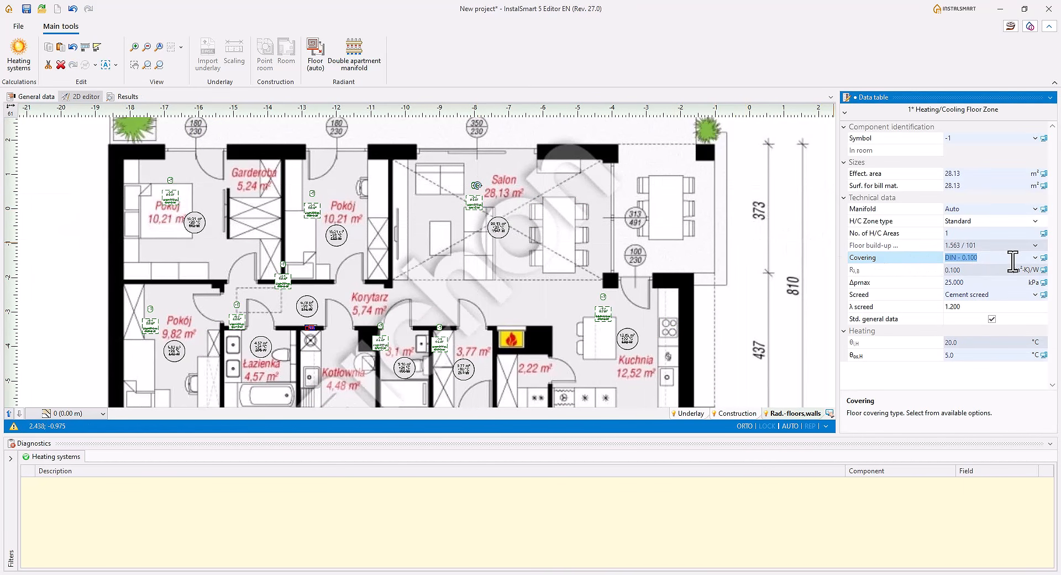
left_click(1034, 258)
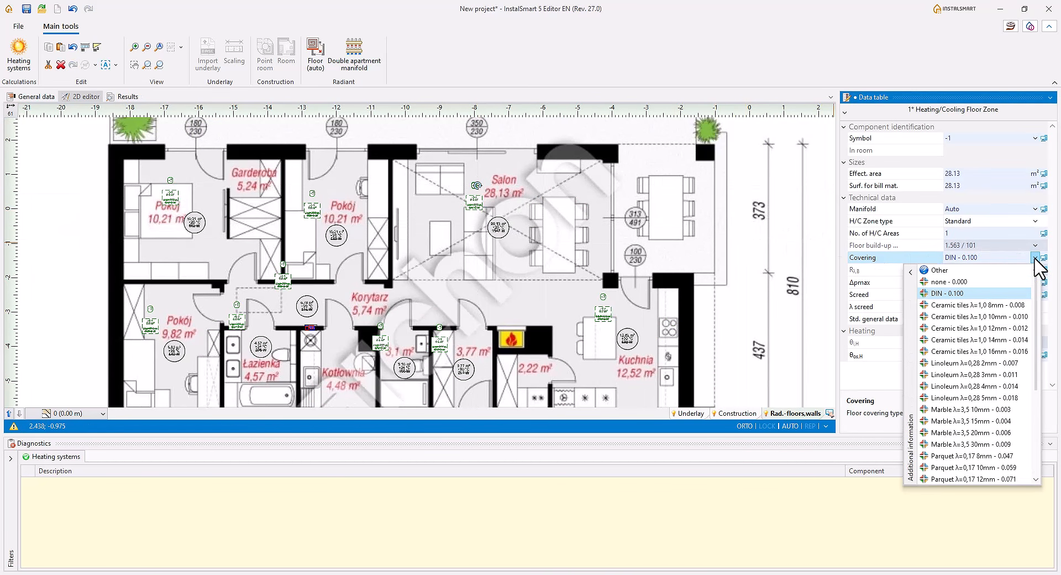
left_click(1035, 258)
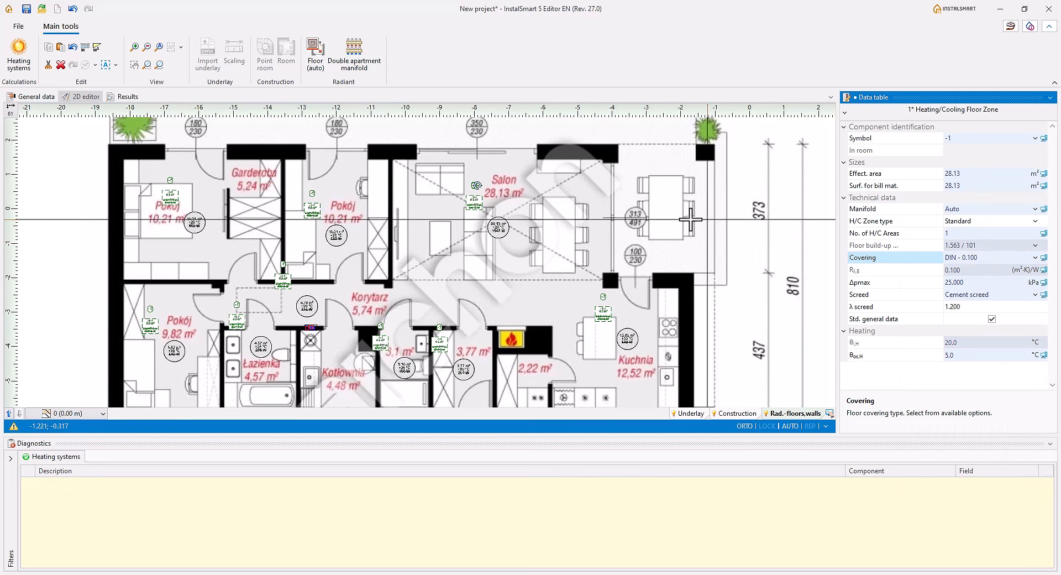
left_click(314, 194, "shift")
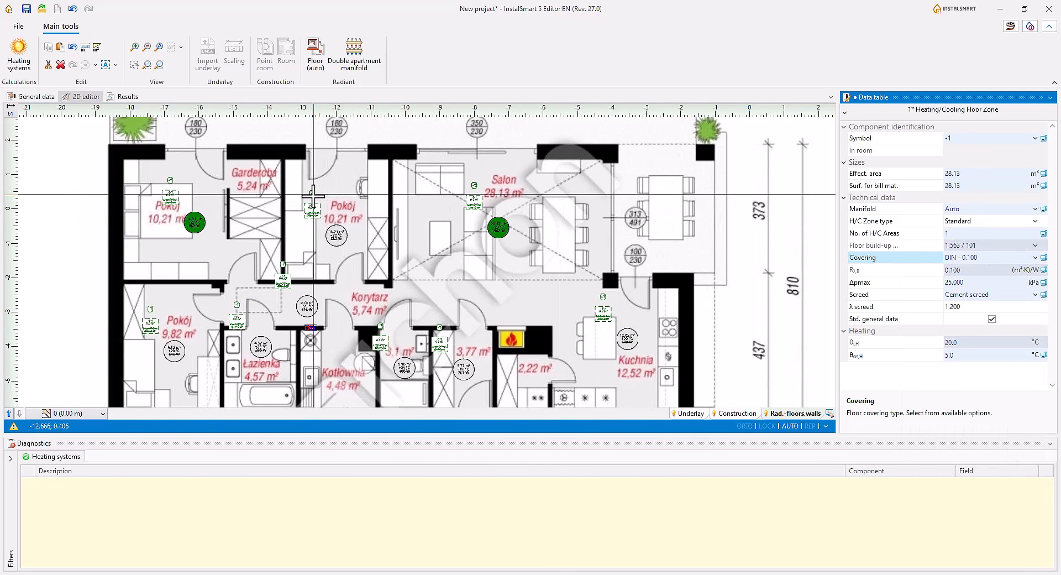
left_click(171, 180, "shift")
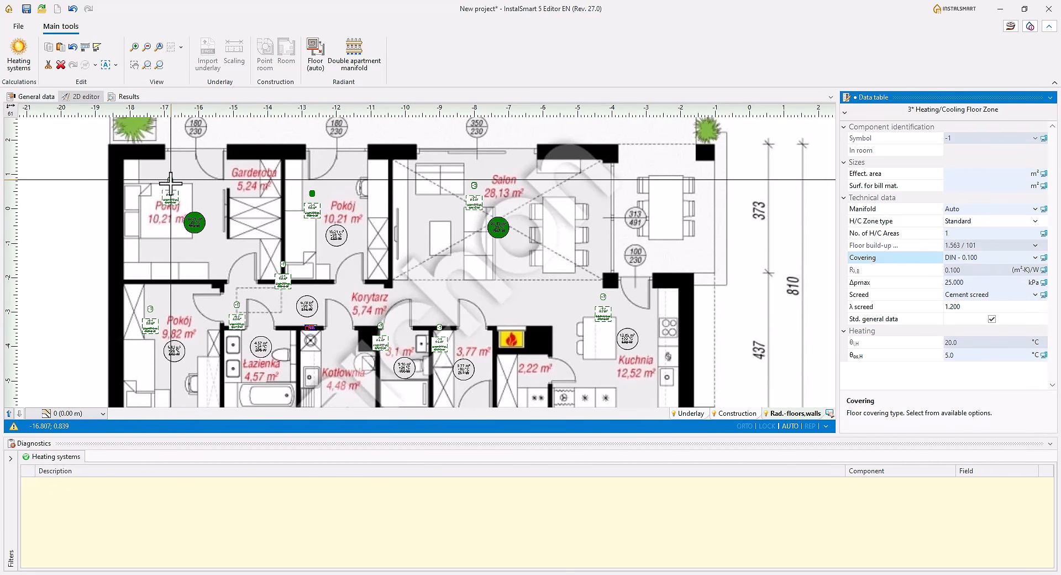
left_click(236, 305, "shift")
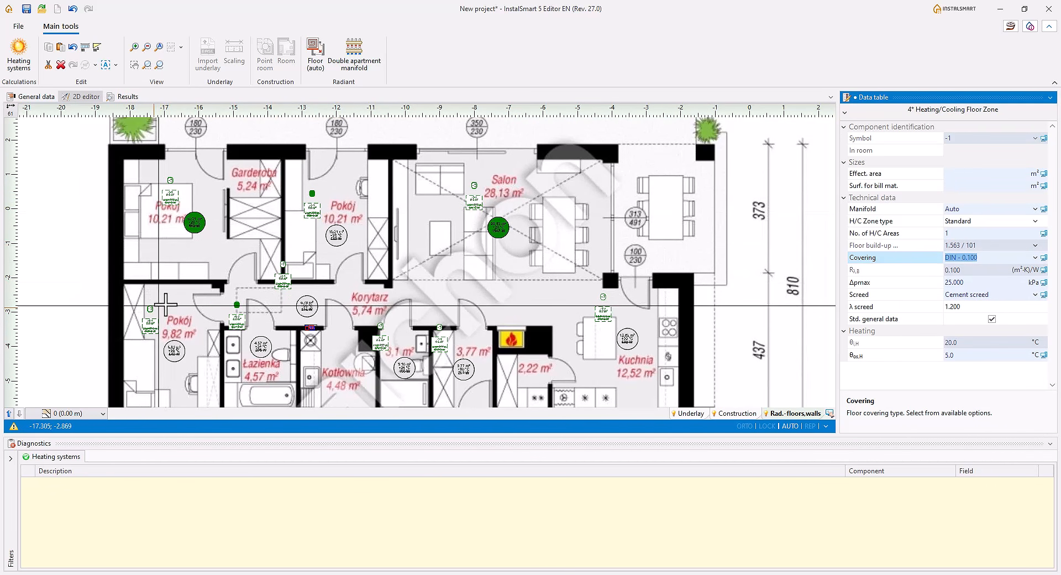
left_click(281, 274, "shift")
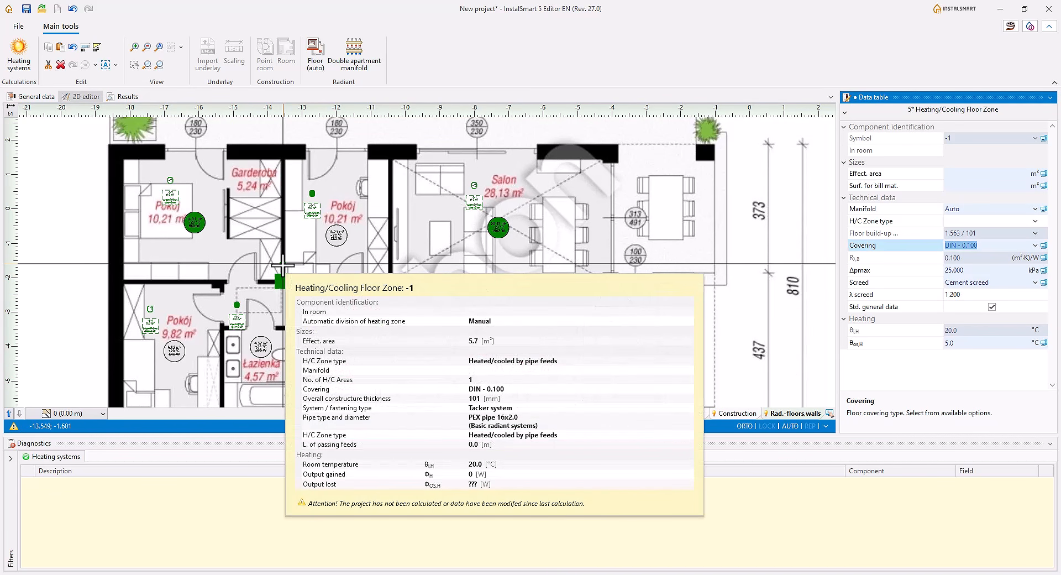
left_click(1035, 245)
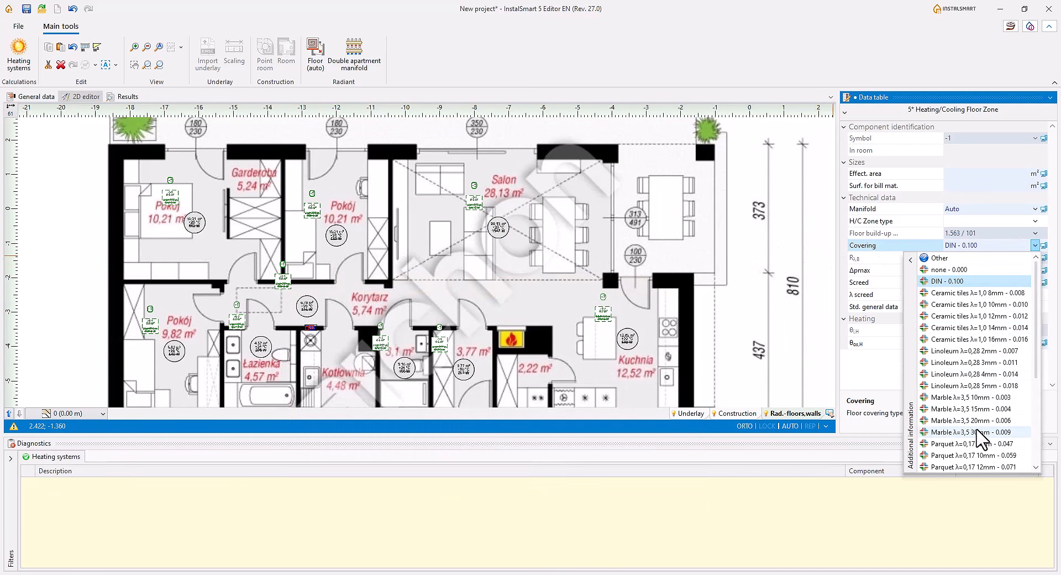
left_click(974, 455)
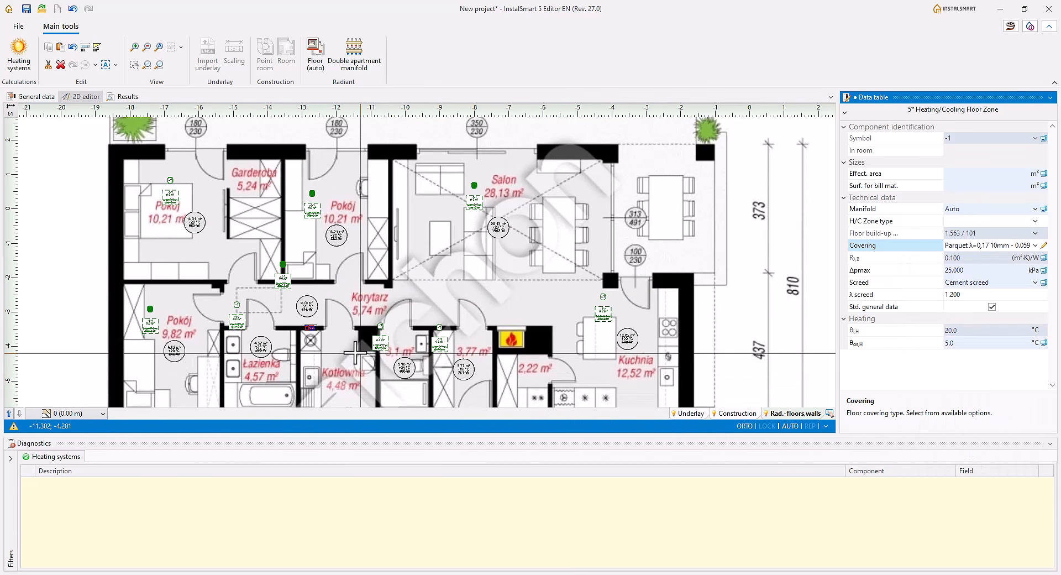
Step: Set the covering of the Łazienka, 3.1 m² bathroom, 3.77 m² entrance and Kuchnia zones to Ceramic tiles λ=1,0 10mm - 0.010
left_click(238, 306)
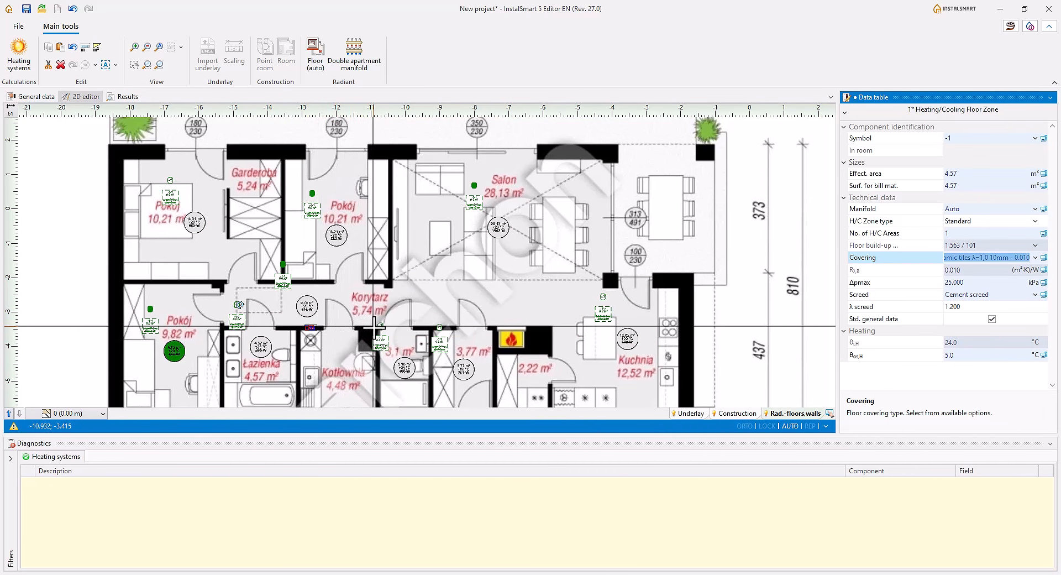
left_click(380, 327, "shift")
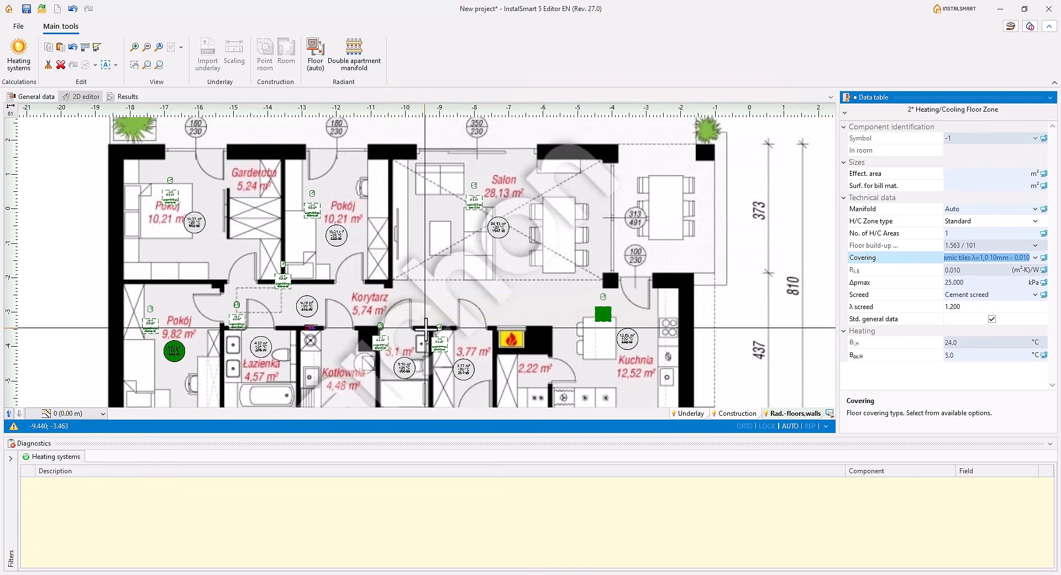
left_click(440, 327, "shift")
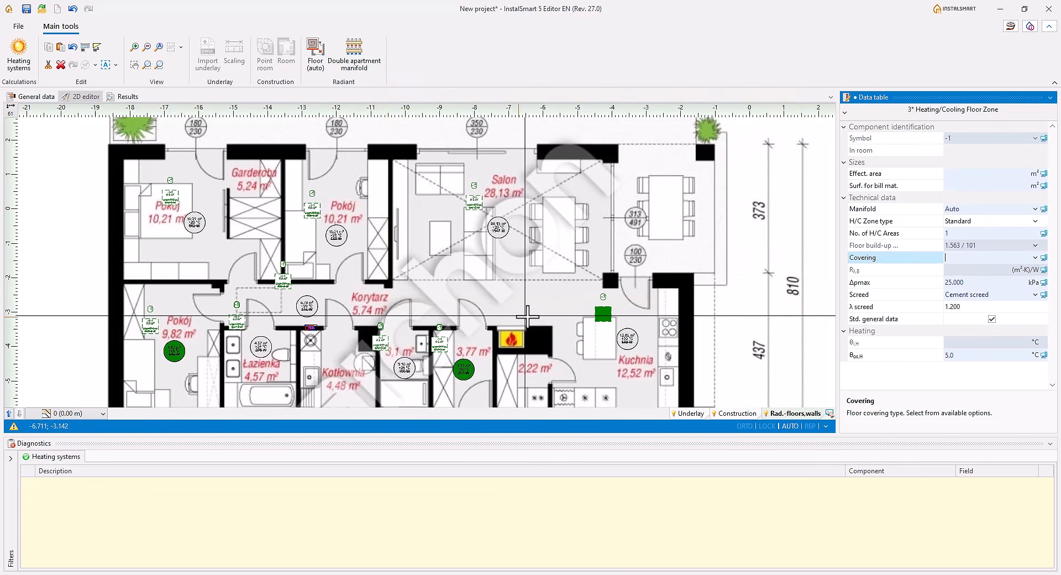
left_click(603, 298, "shift")
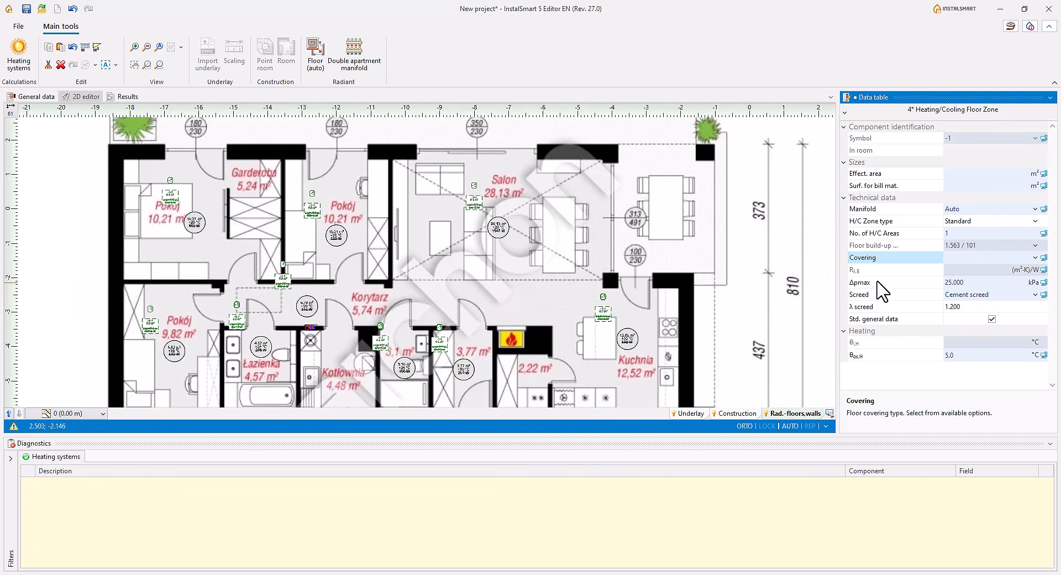
left_click(1036, 258)
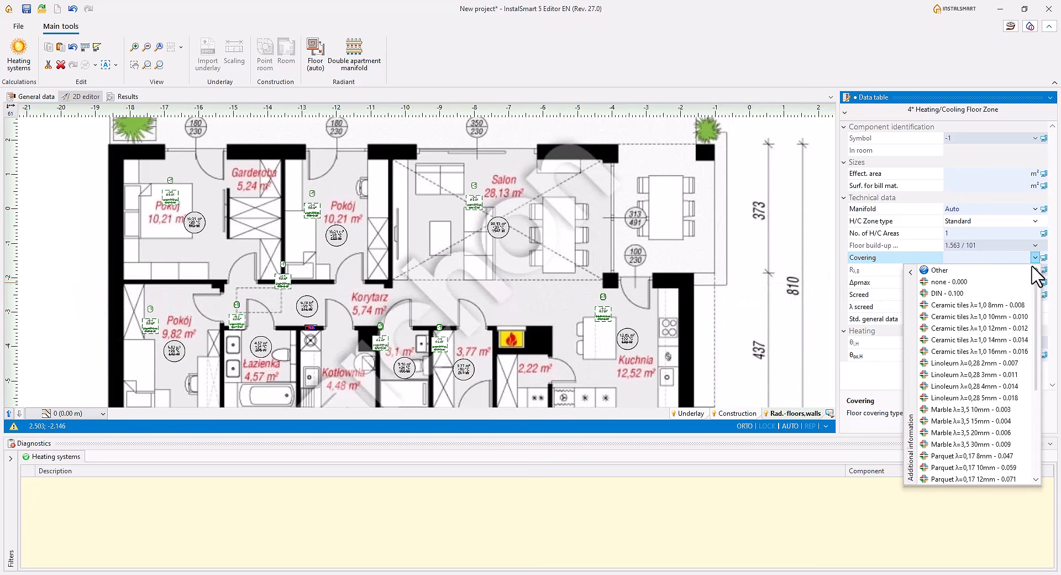
left_click(1006, 317)
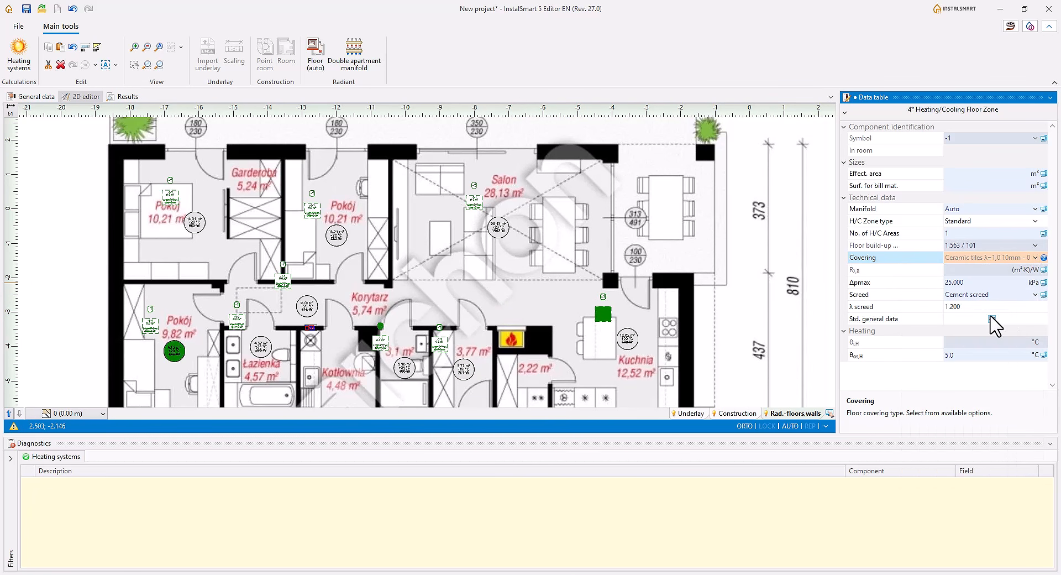
left_click(755, 315)
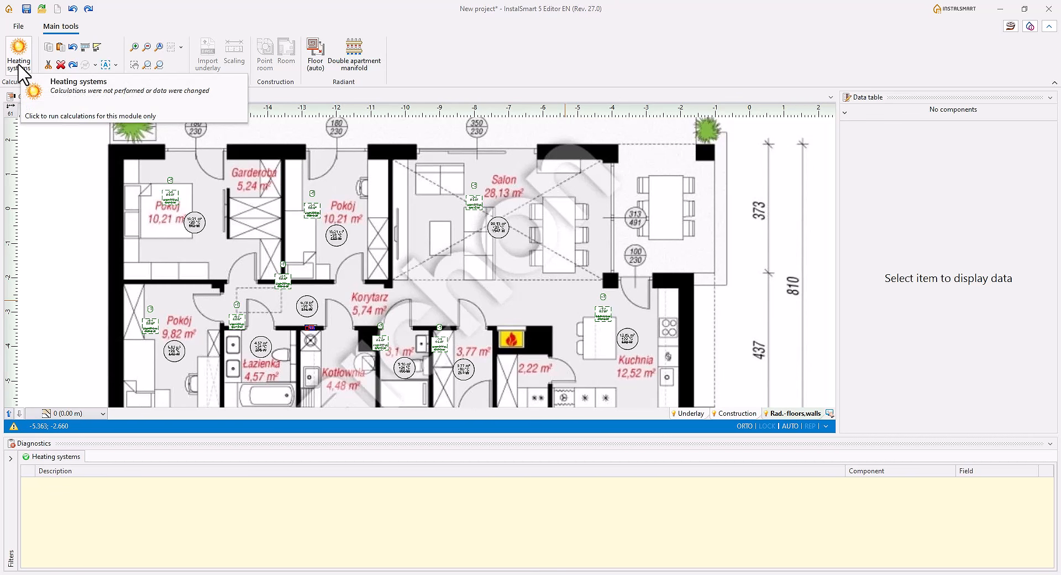
Step: Run the heating systems calculations and inspect the resulting data of the floor heating zones on the plan
left_click(22, 72)
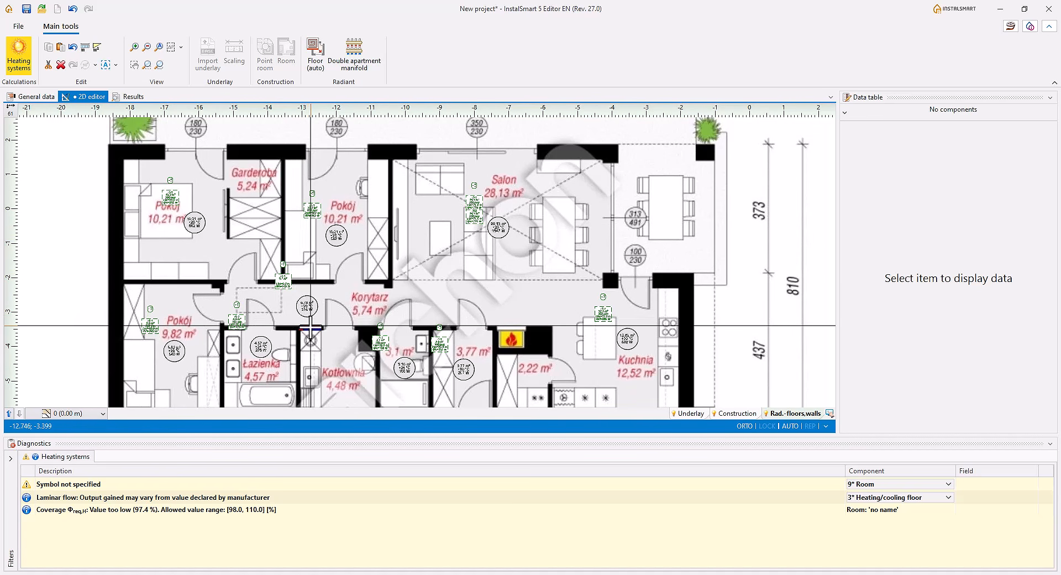
mouse_move(311, 329)
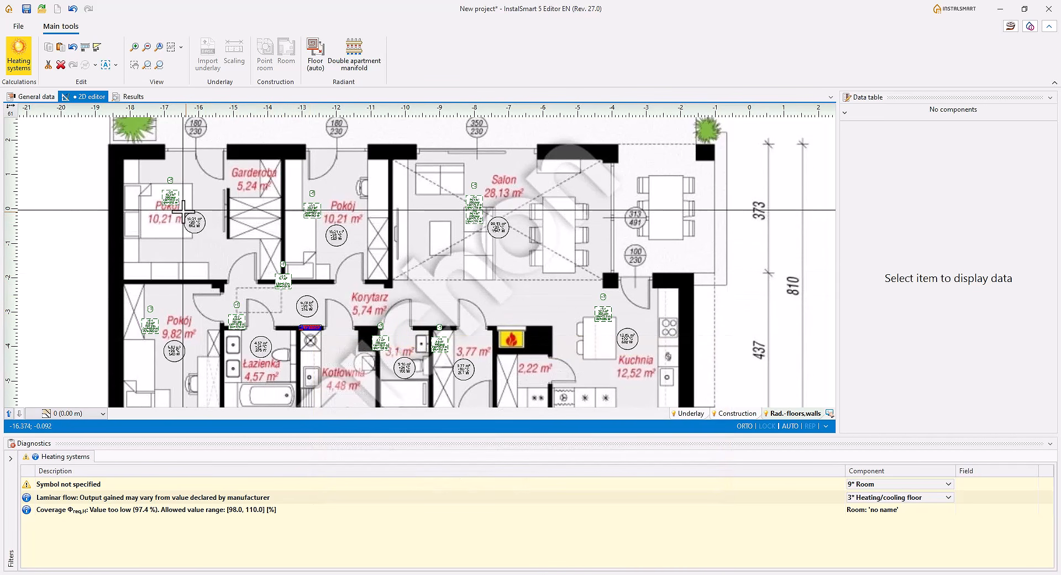
mouse_move(172, 200)
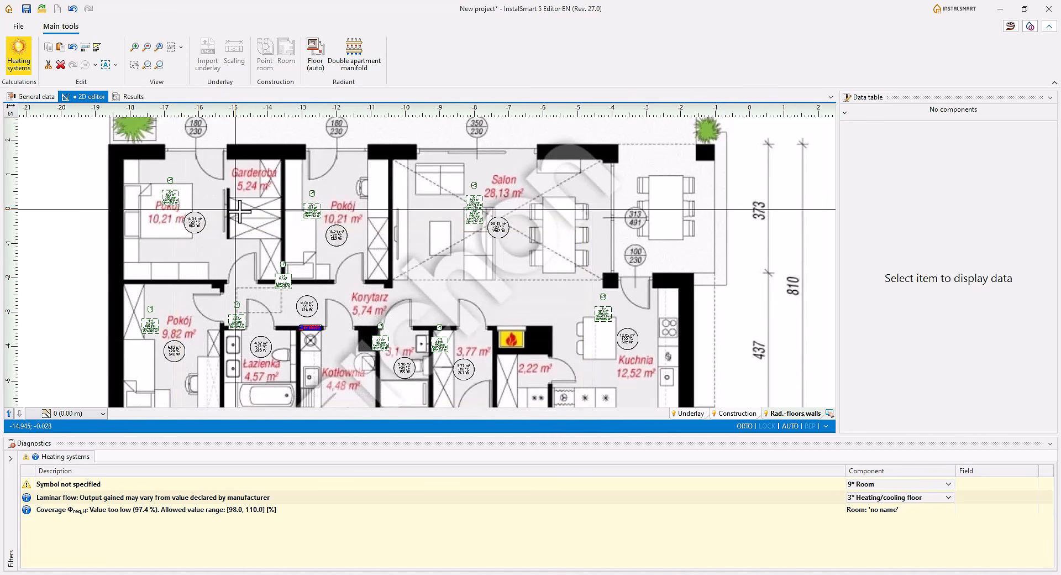
mouse_move(309, 211)
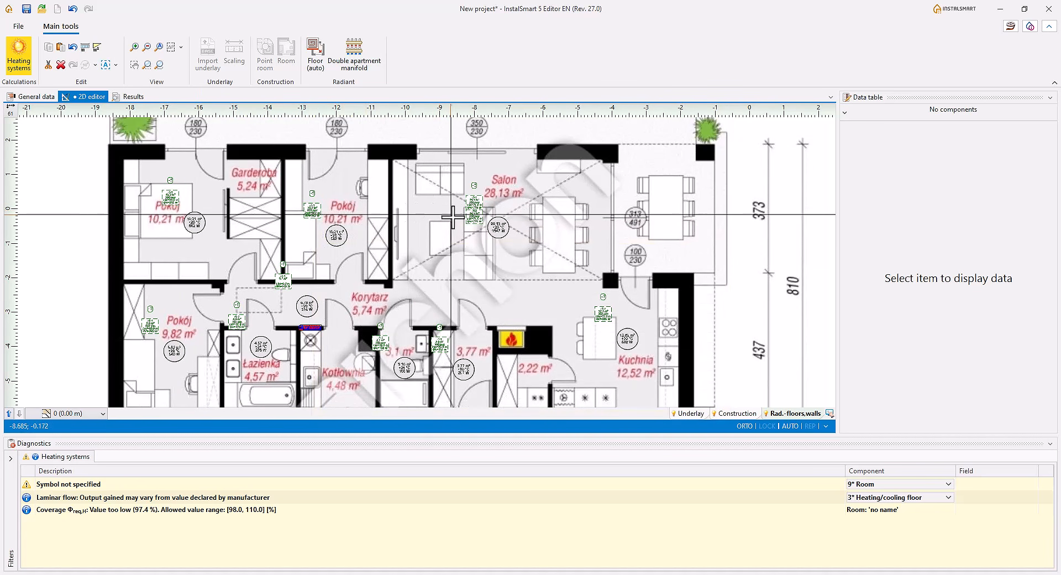
mouse_move(474, 216)
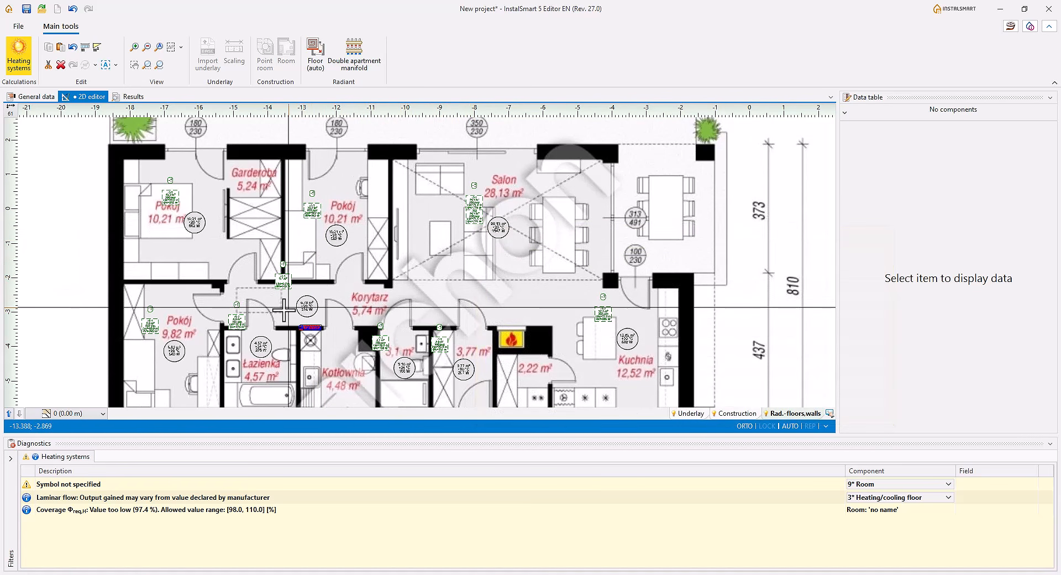
mouse_move(236, 322)
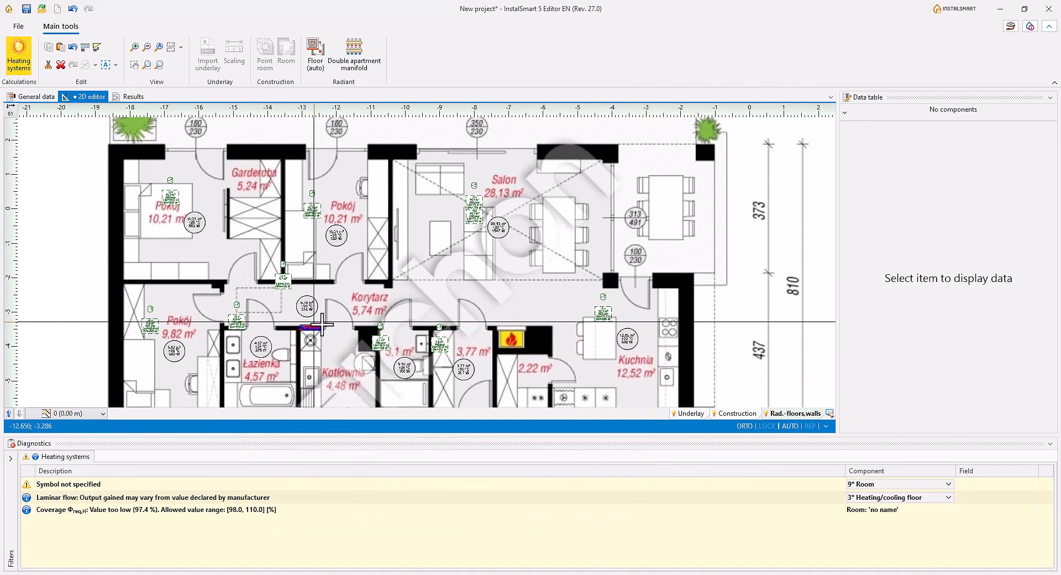
mouse_move(386, 342)
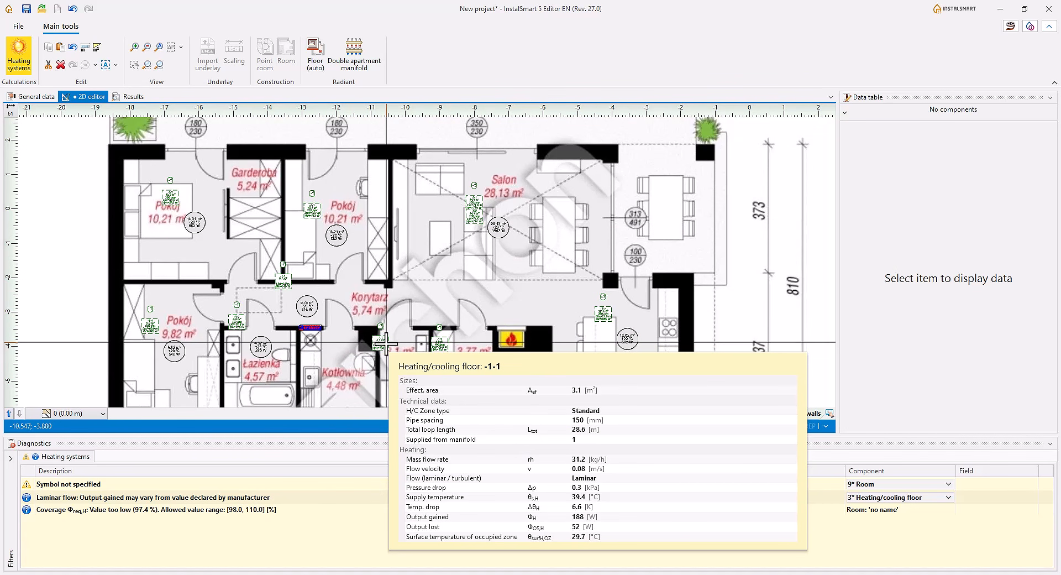
Step: Exclude the 250 and 300 mm spacings from the project's default available pipe spacings for floor systems
left_click(33, 97)
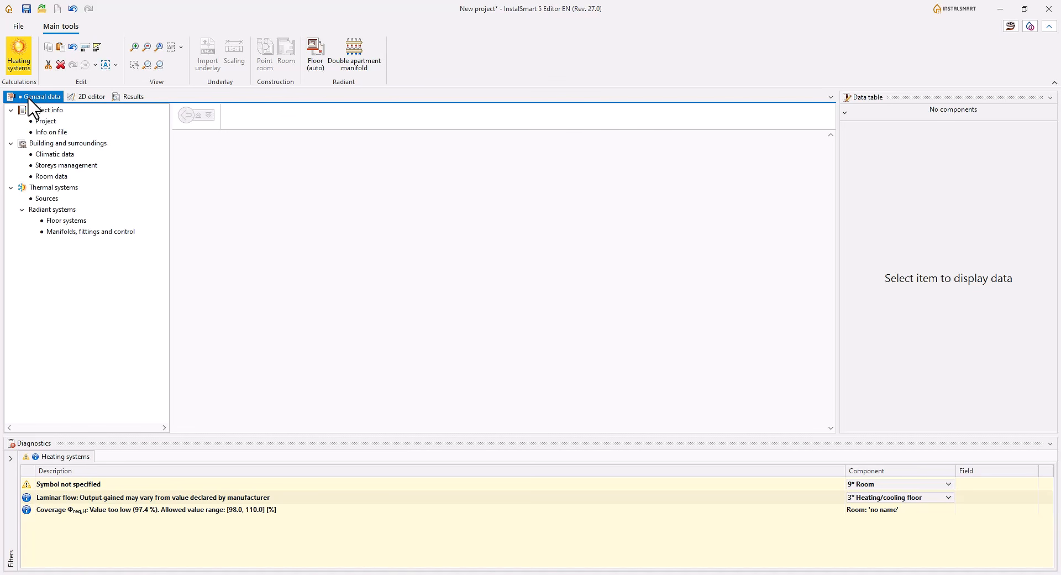
left_click(63, 221)
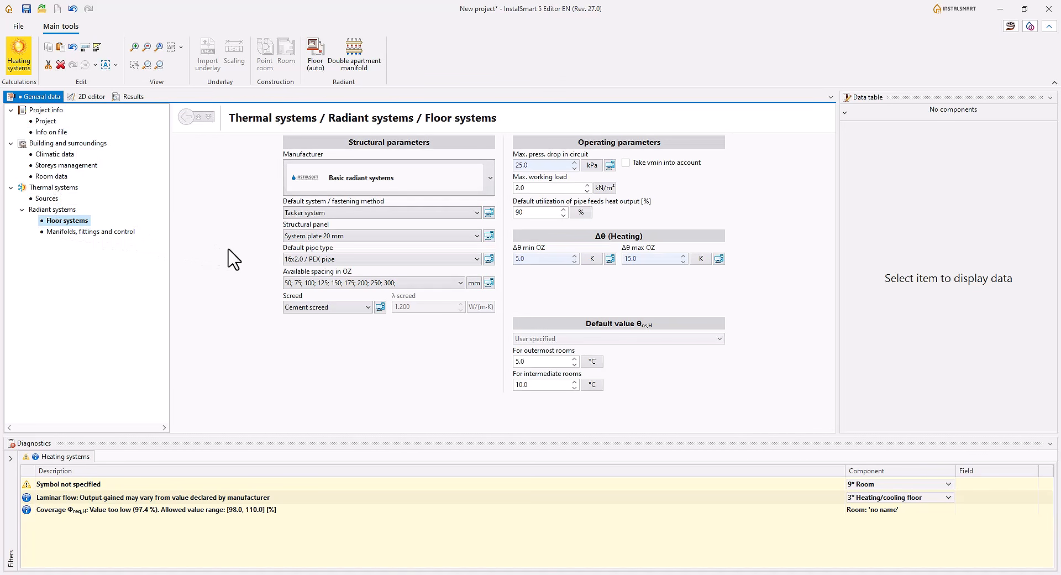
left_click(317, 282)
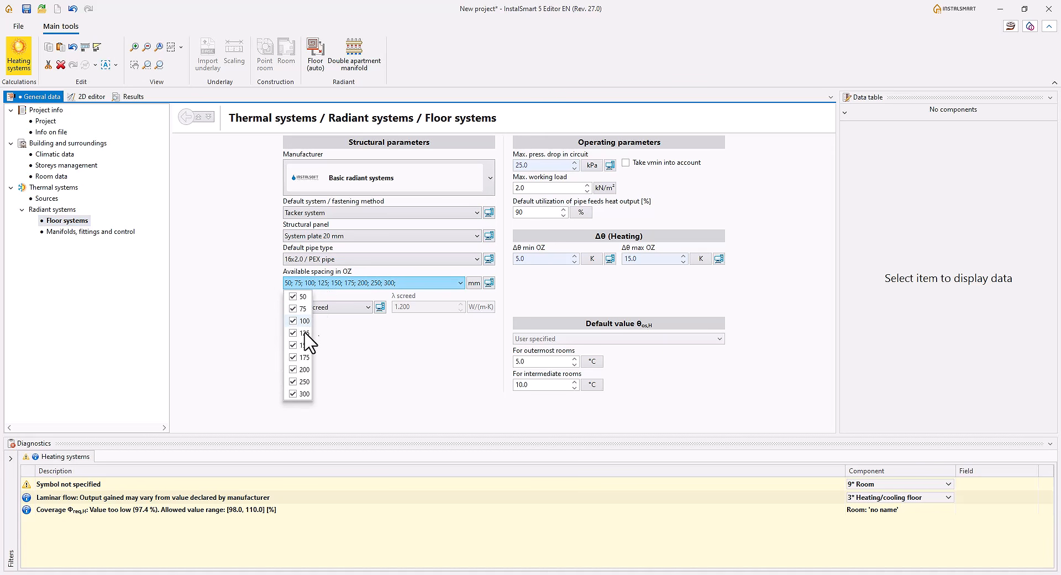
left_click(294, 393)
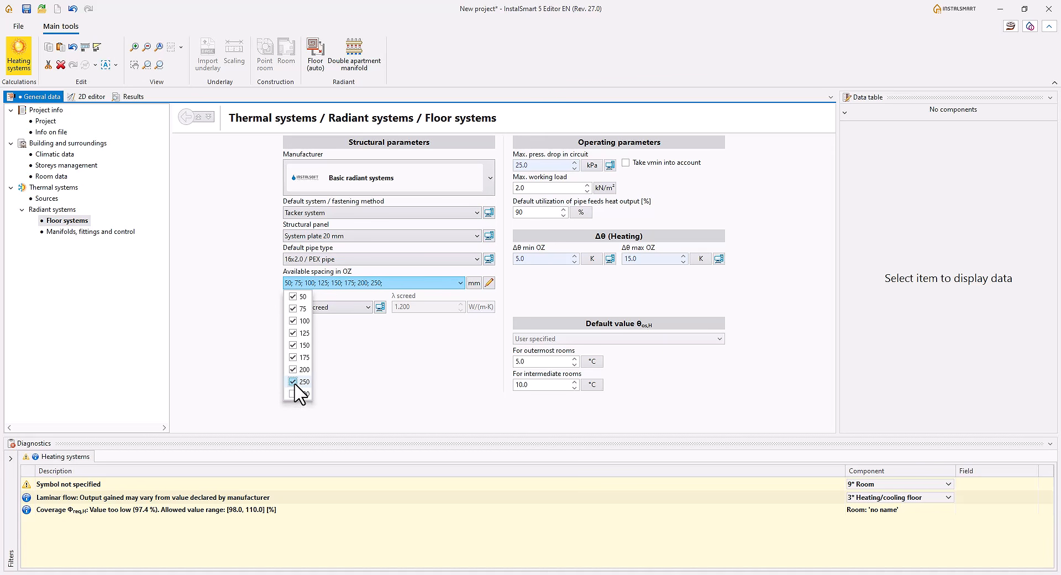
left_click(88, 97)
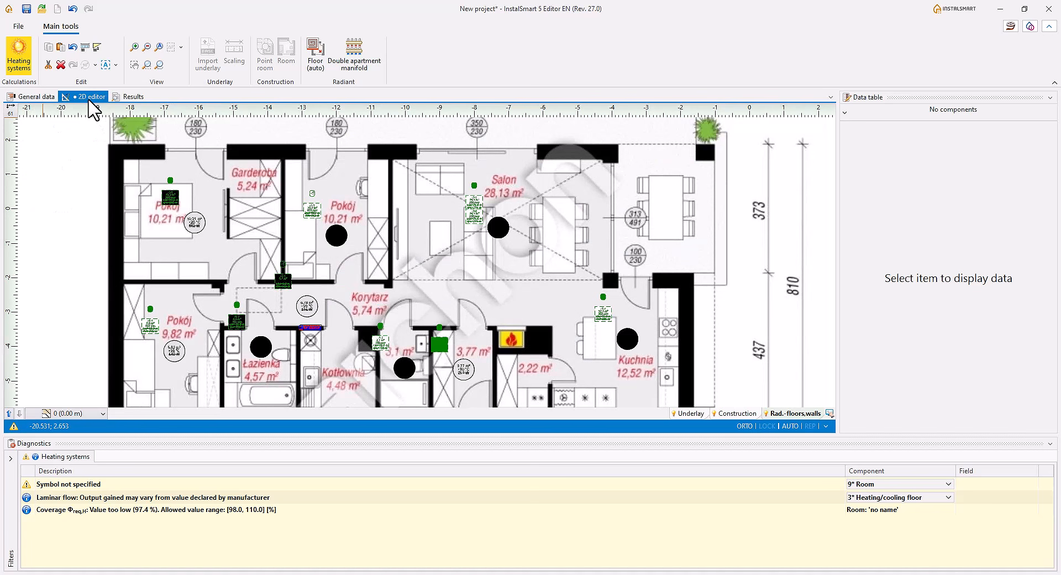
Step: Disable standard general data for the Łazienka floor heating zone and limit its available pipe spacings to 50, 75, 100, 125 and 150
left_click(237, 305)
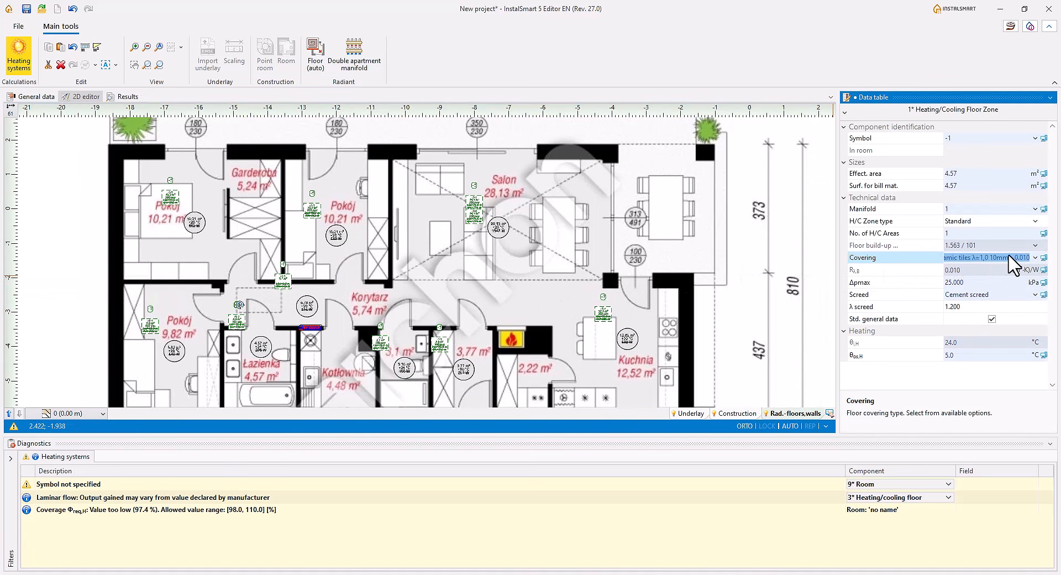
left_click(992, 319)
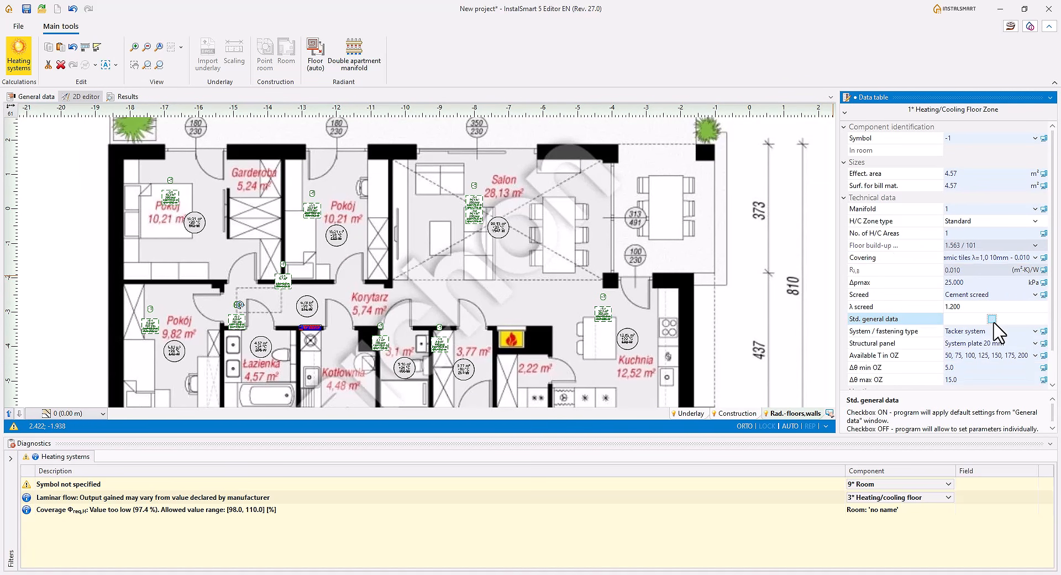
left_click(1036, 355)
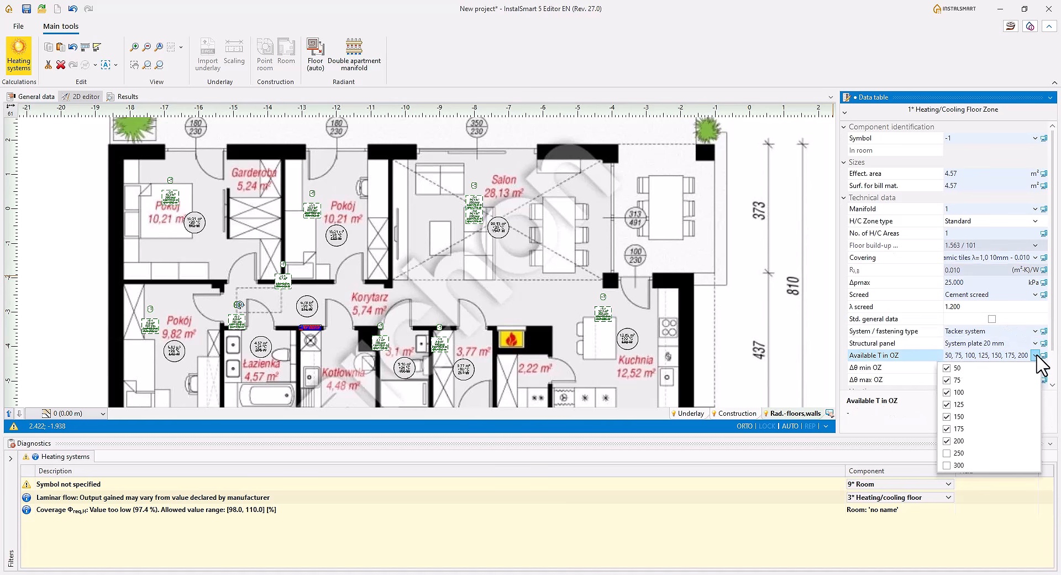
left_click(947, 440)
left_click(947, 429)
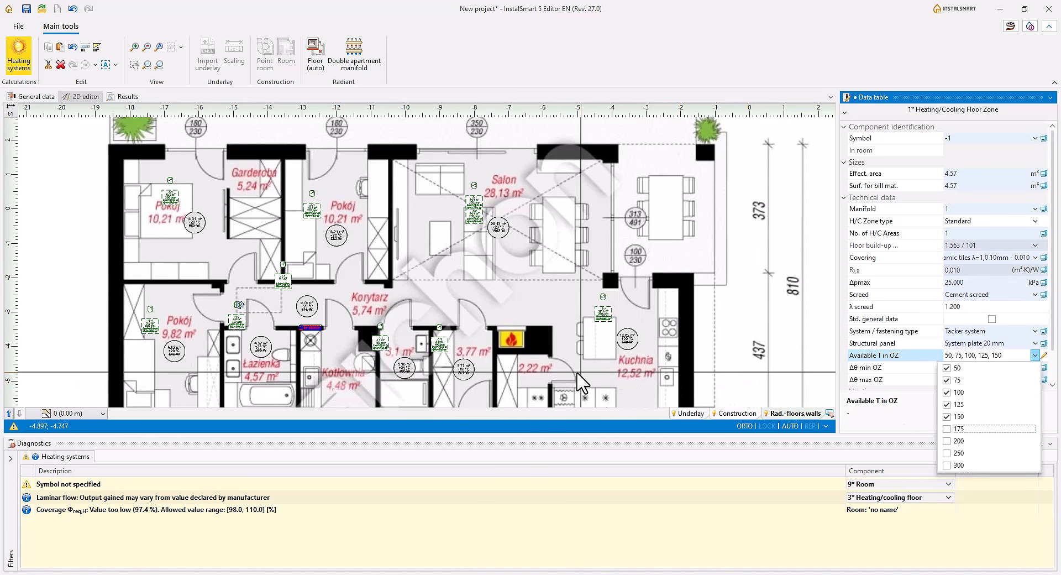
Step: Disable standard general data for the 3.1 m² bathroom zone and limit its available pipe spacings to 50, 75, 100, 125 and 150
left_click(381, 327)
left_click(381, 325)
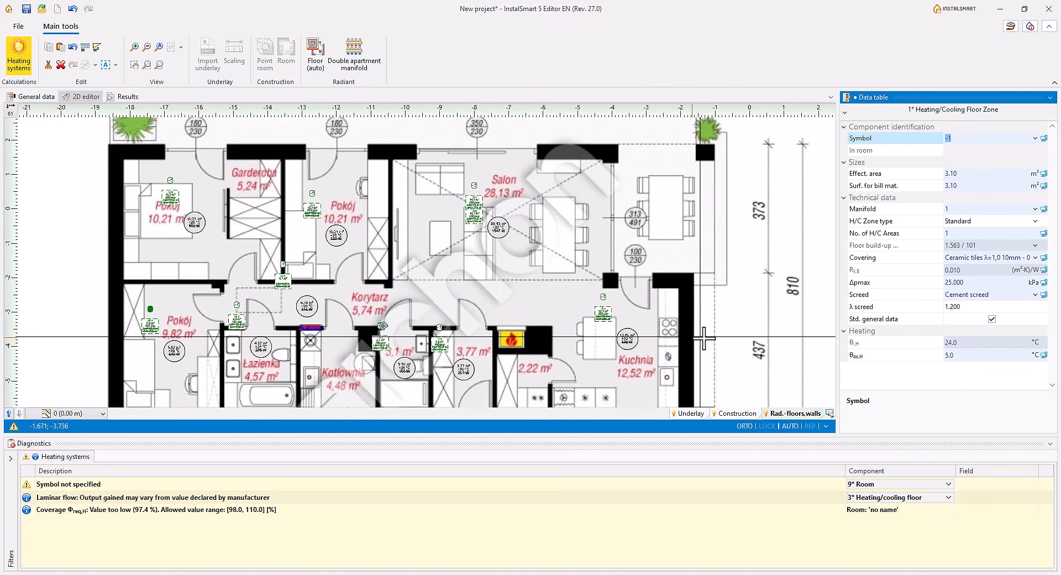
left_click(991, 319)
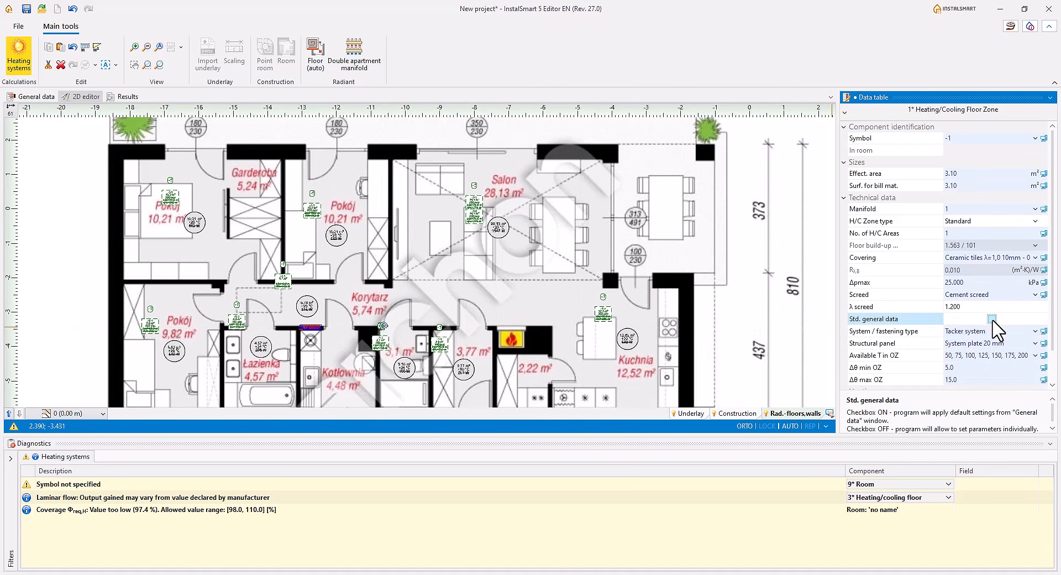
left_click(1035, 355)
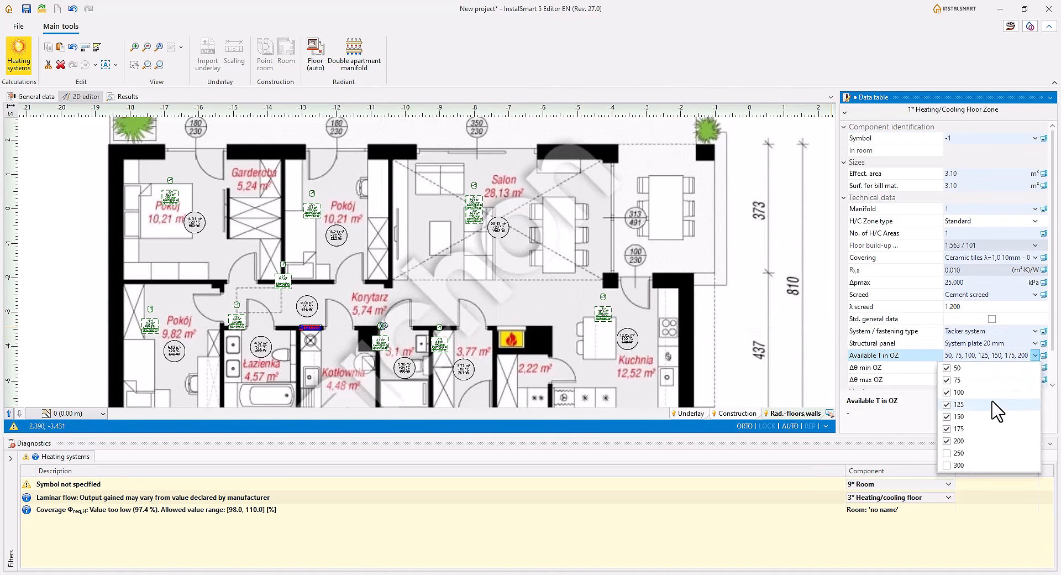
left_click(949, 441)
left_click(948, 429)
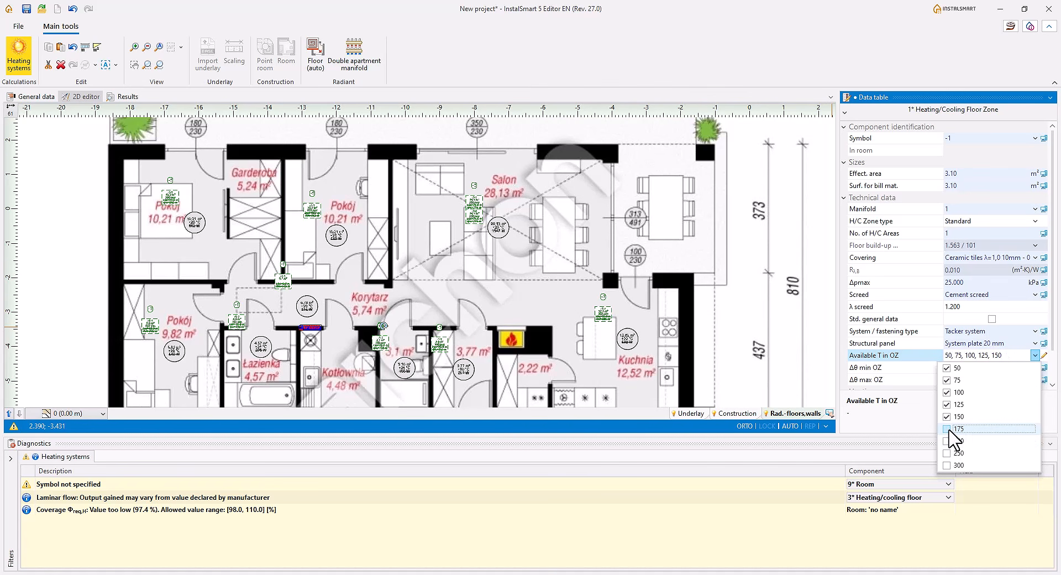
left_click(772, 374)
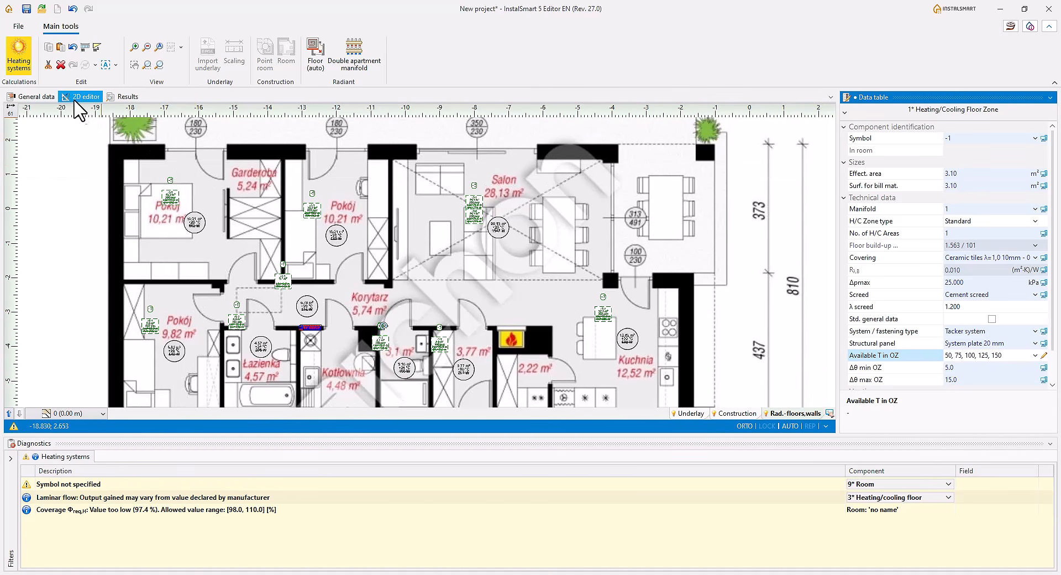
Step: Rerun the heating systems calculations and check the results of the 10.21 m² Pokój and Salon floor zones
left_click(21, 62)
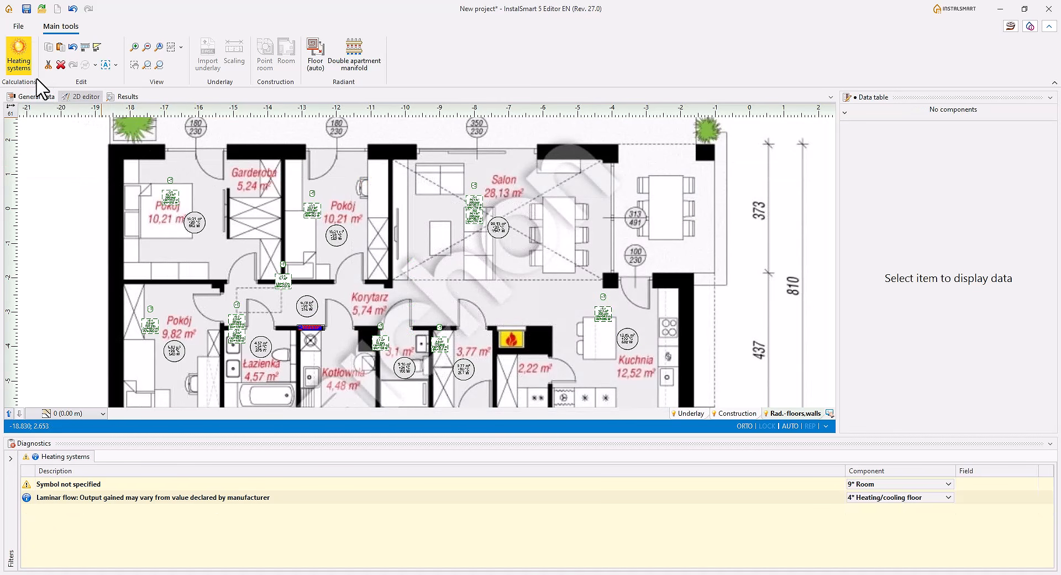
mouse_move(168, 199)
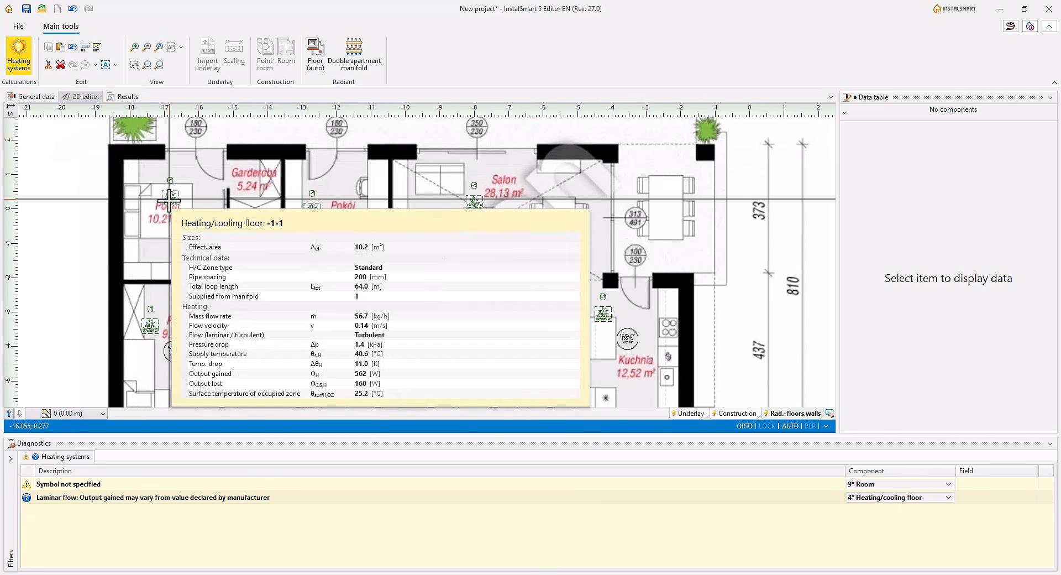
mouse_move(476, 189)
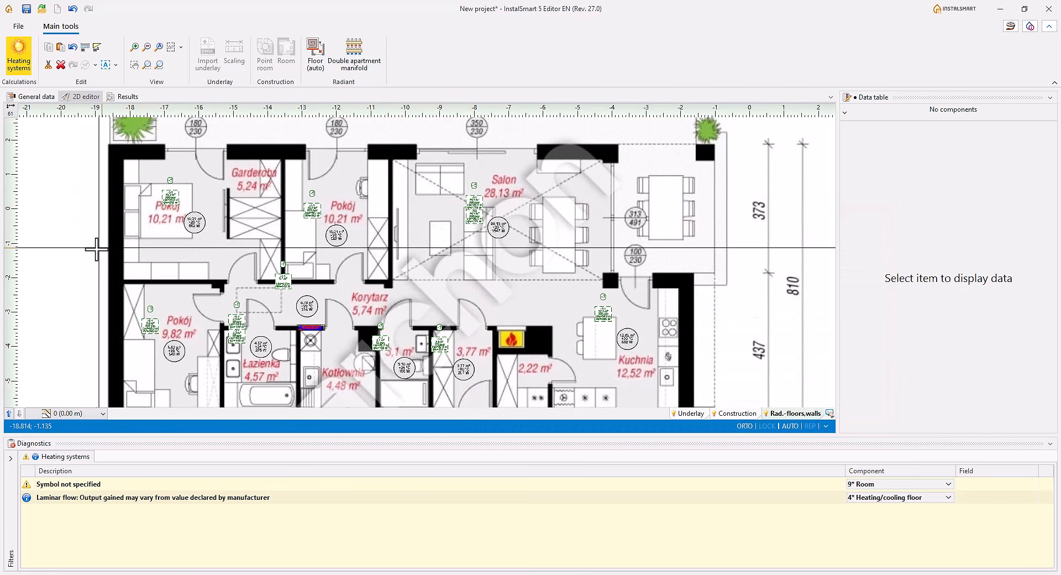
Step: Review the front page and the radiant heating general results in the calculation reports
left_click(128, 98)
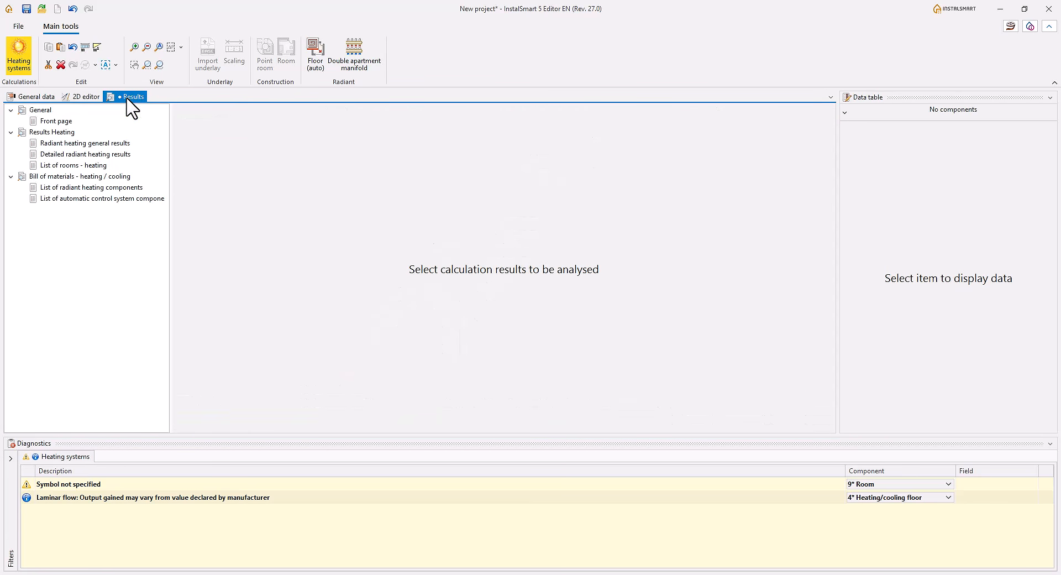
left_click(65, 121)
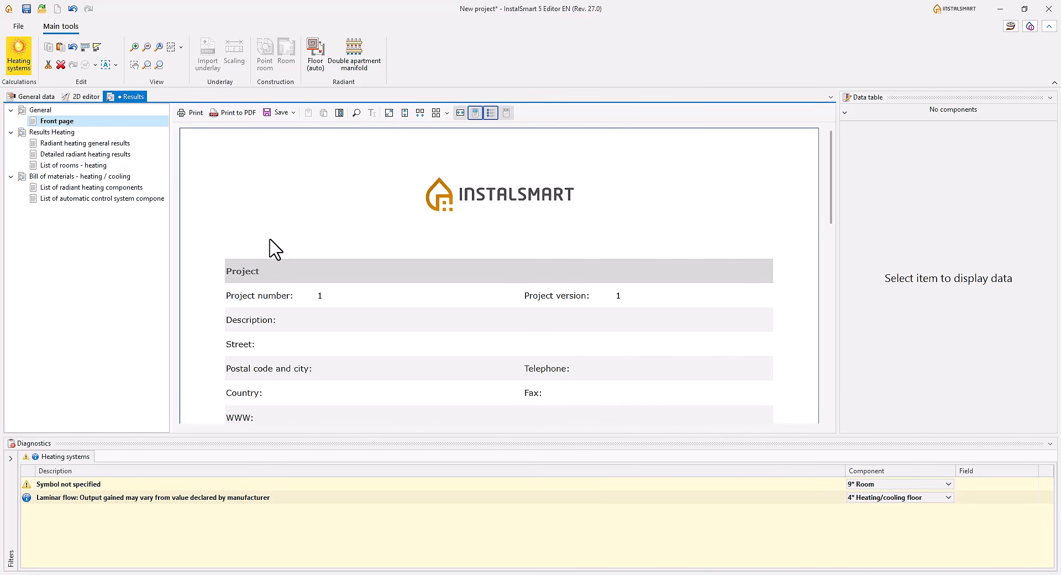
left_click(116, 145)
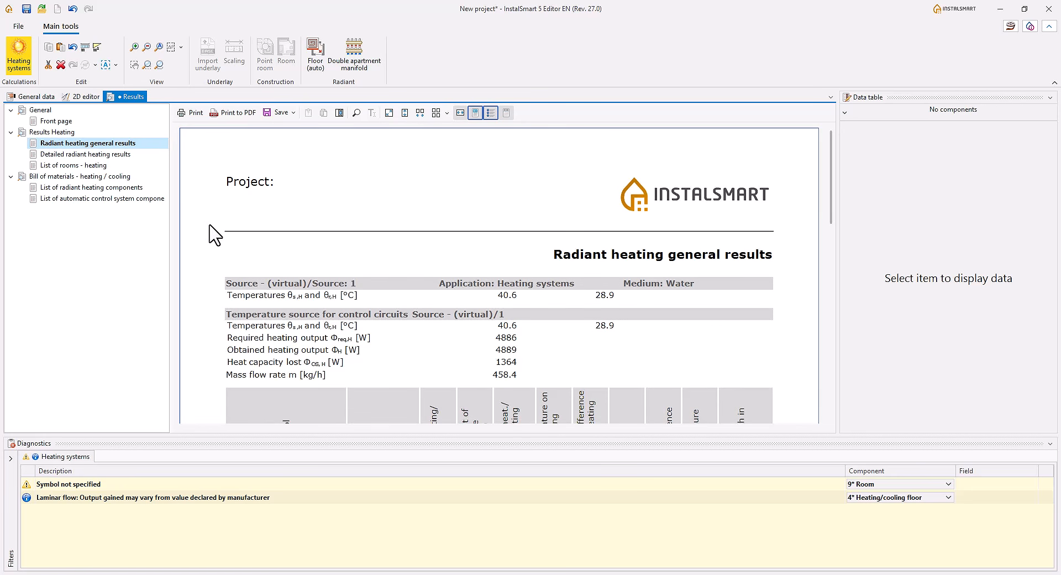
scroll(215, 236, "down", 1)
scroll(215, 236, "down", 2)
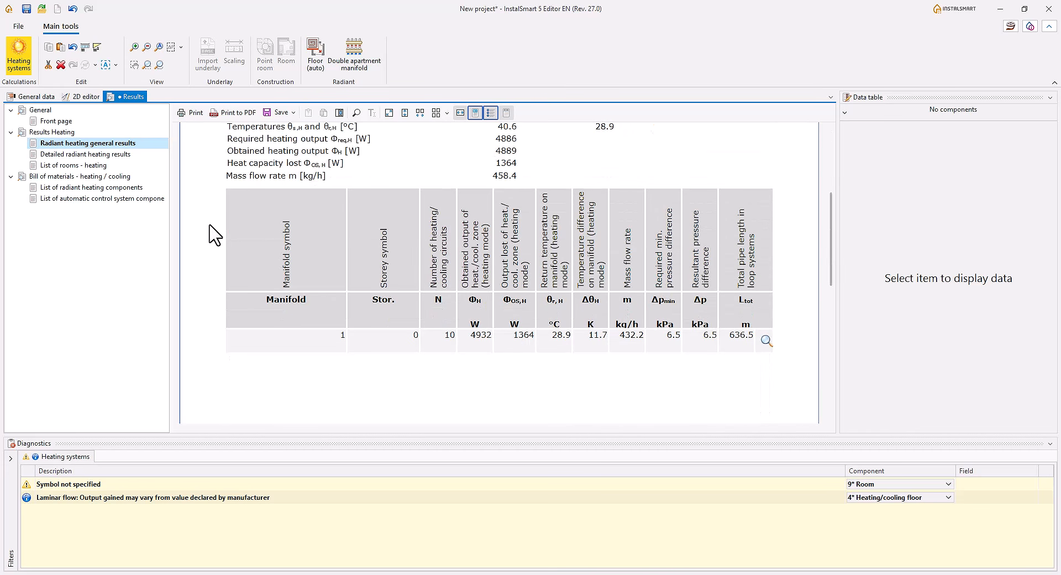
scroll(215, 236, "down", 1)
scroll(215, 235, "down", 1)
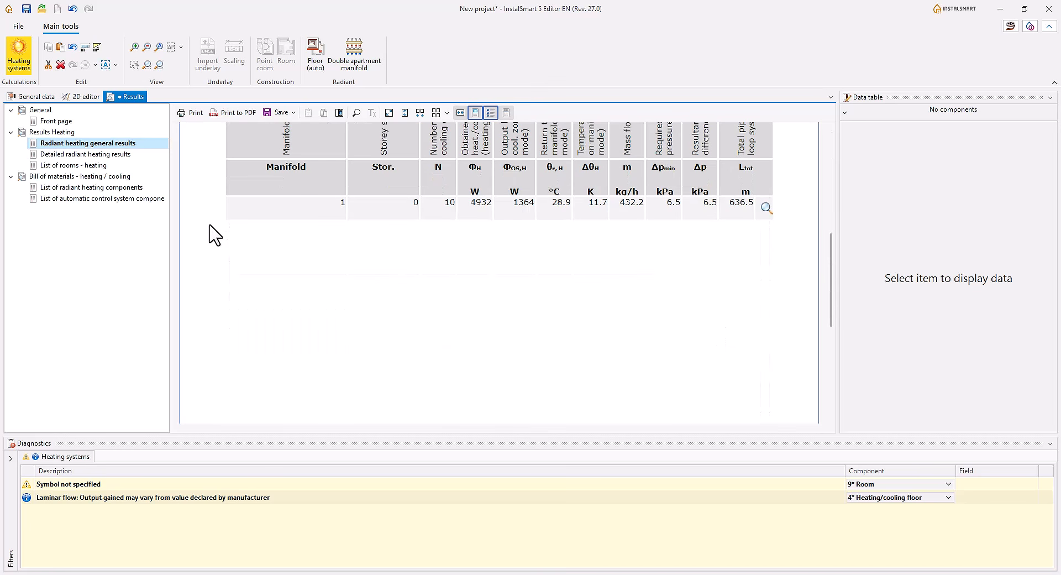
Step: Examine the detailed radiant heating results and the heating list of rooms in the calculation reports
left_click(126, 157)
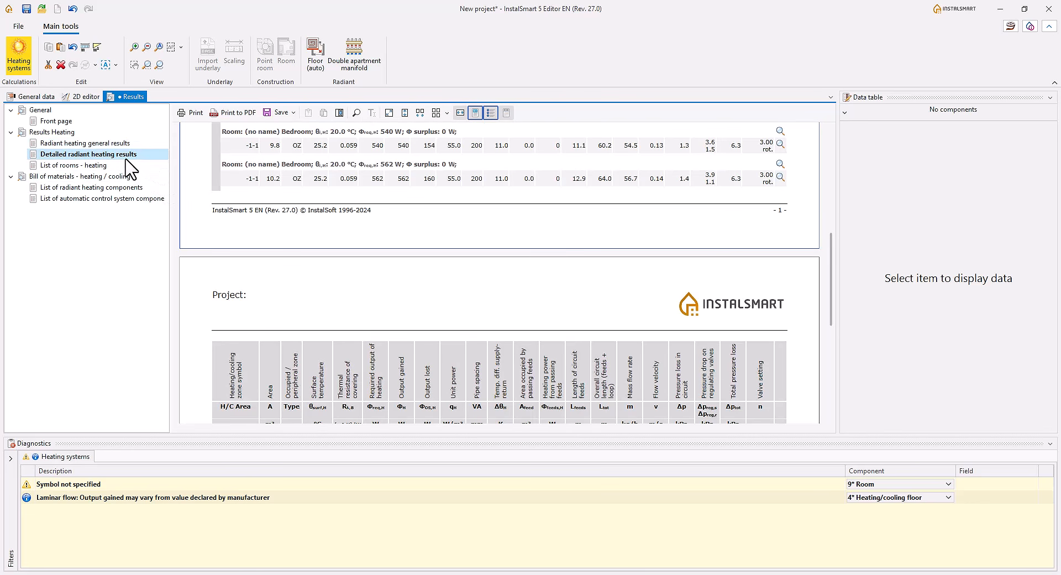
scroll(205, 250, "up", 2)
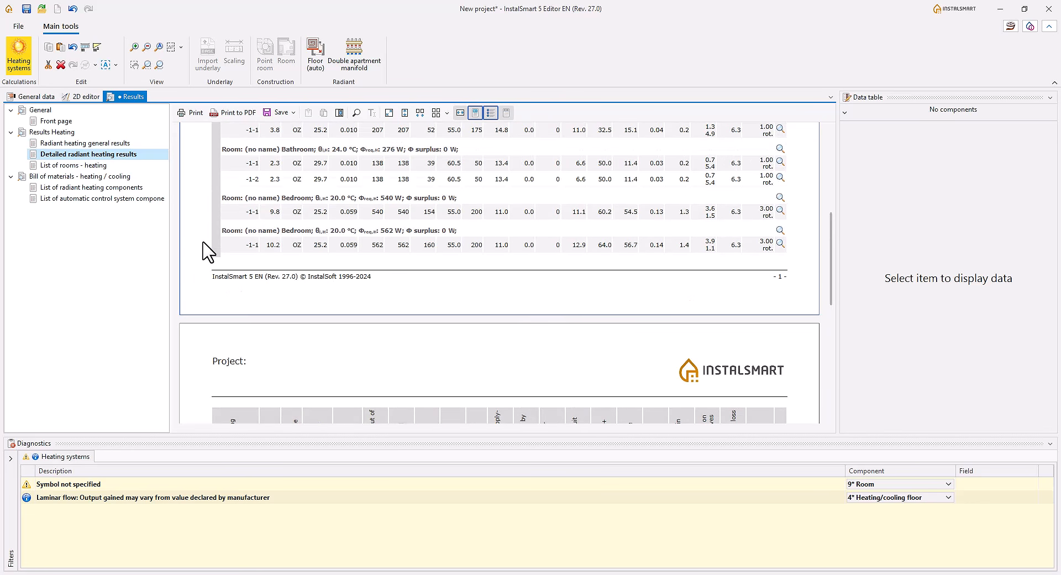
scroll(208, 252, "up", 2)
scroll(207, 252, "up", 1)
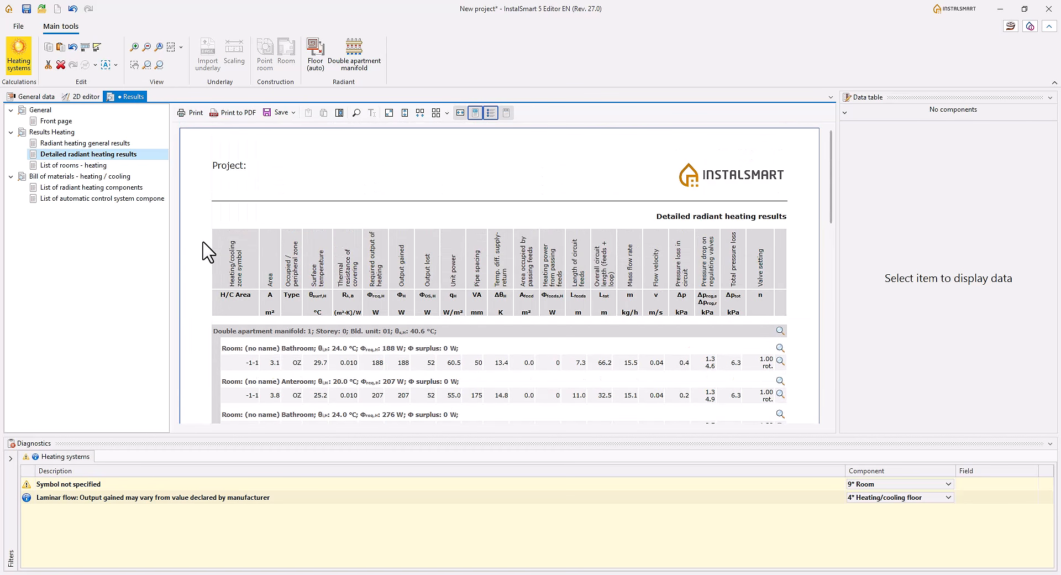
left_click(93, 165)
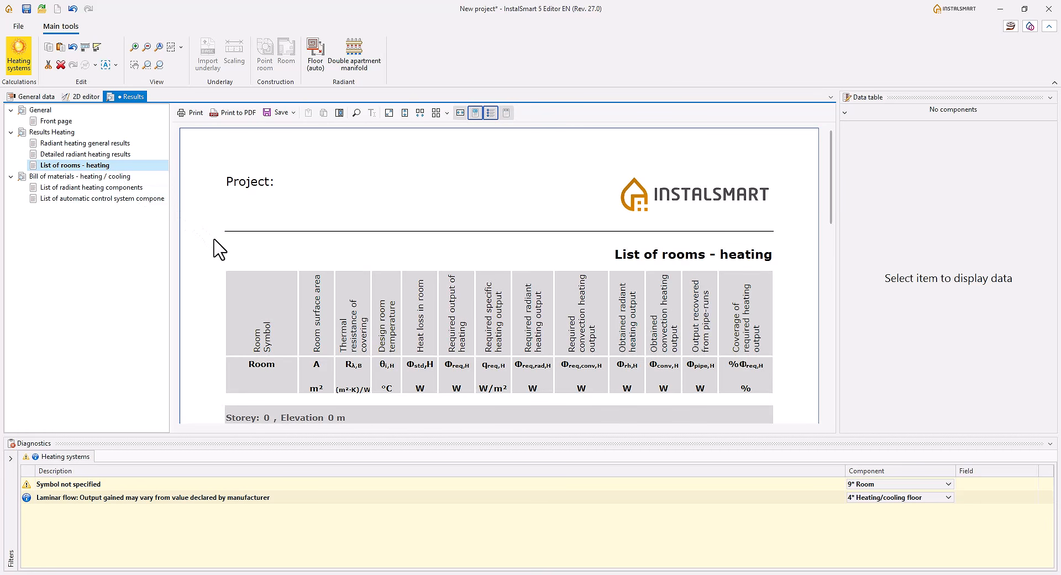
scroll(216, 249, "down", 2)
scroll(219, 249, "down", 6)
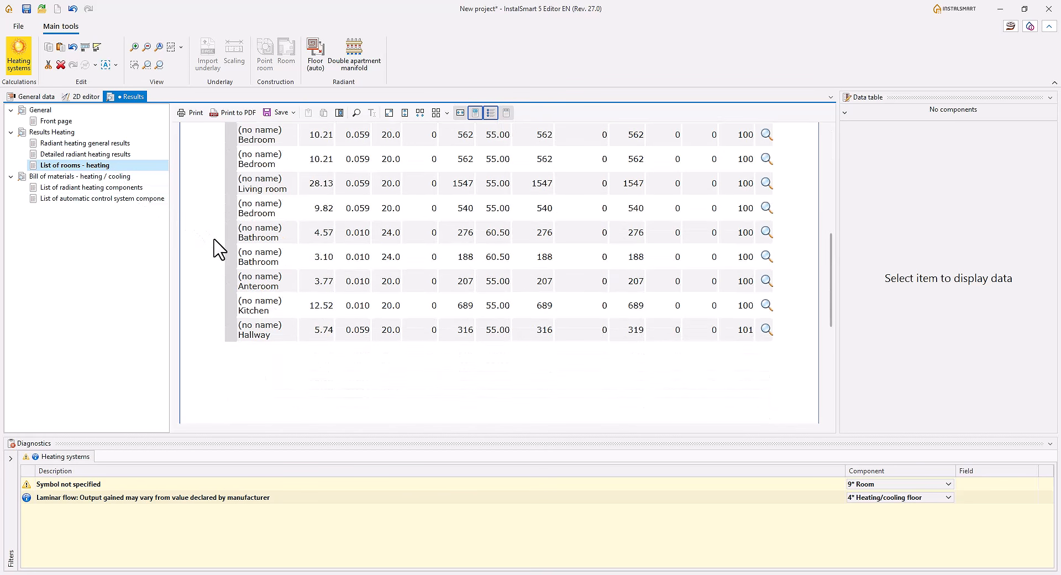
scroll(220, 249, "down", 3)
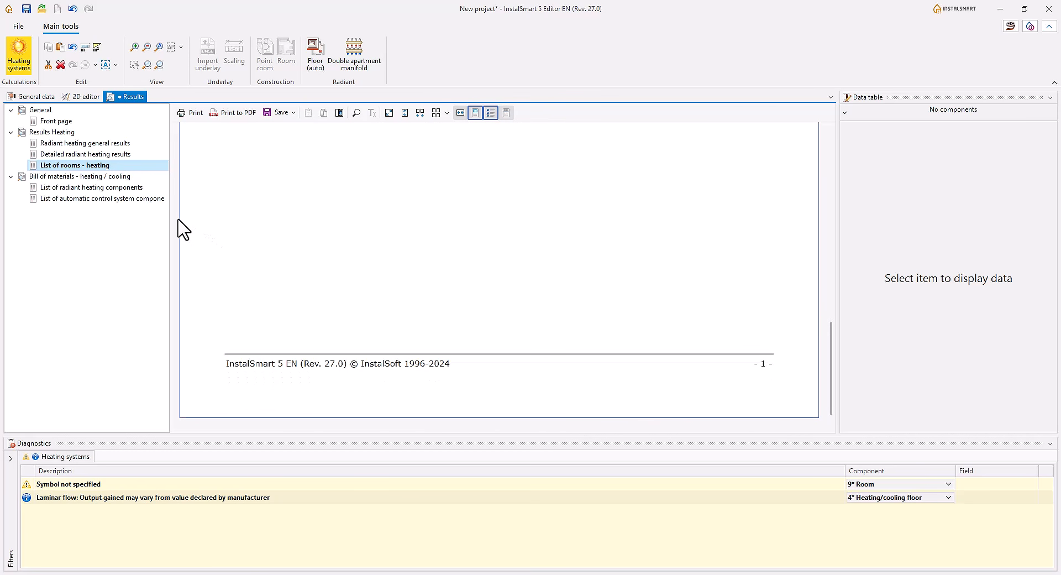
Step: Review the list of radiant heating components in the bill of materials
left_click(123, 190)
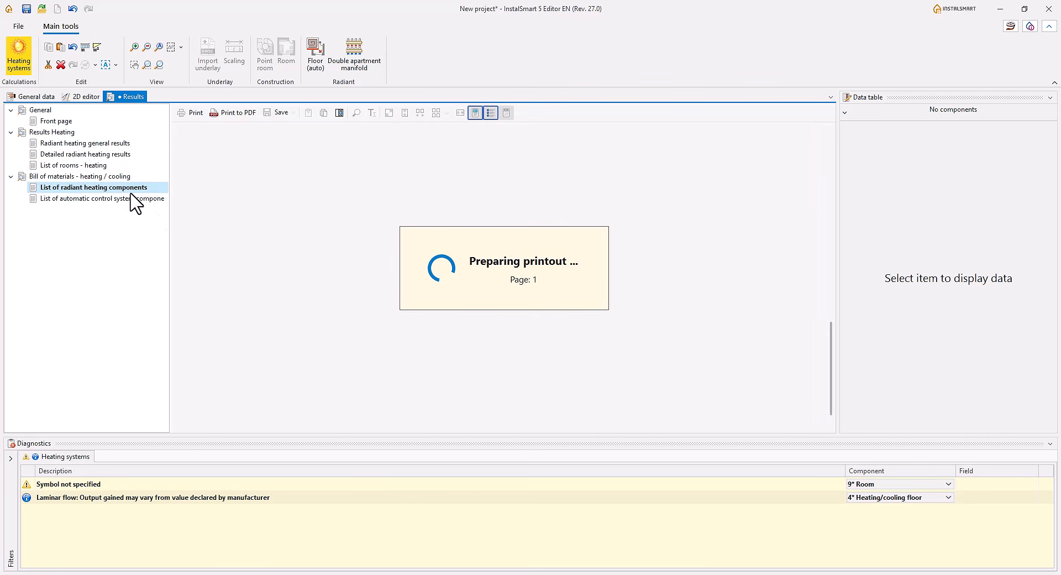
scroll(207, 222, "up", 3)
scroll(213, 231, "up", 6)
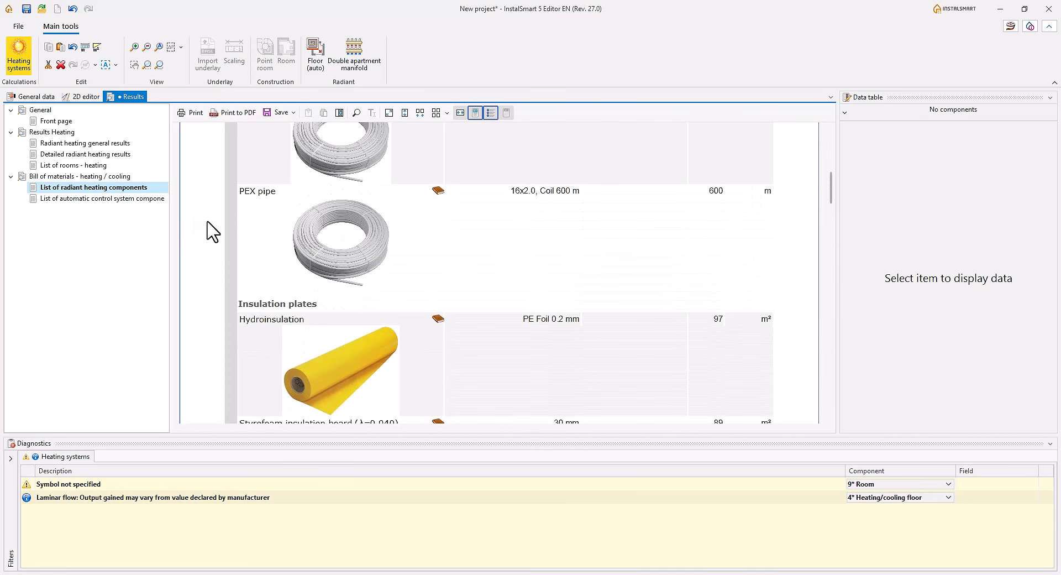
scroll(213, 231, "up", 2)
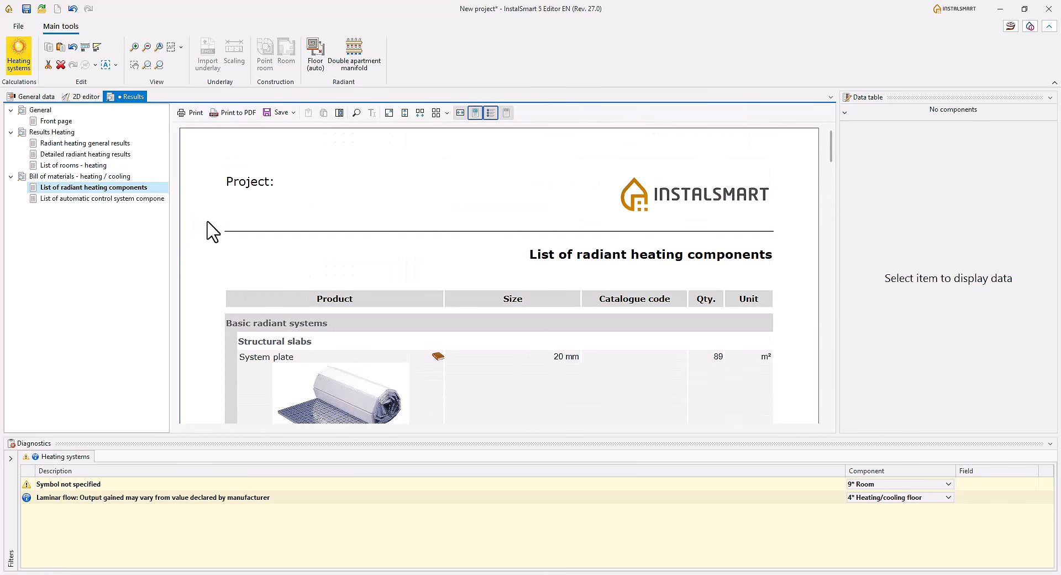
Step: Examine the list of automatic control system components and the file formats available for saving the report
left_click(154, 201)
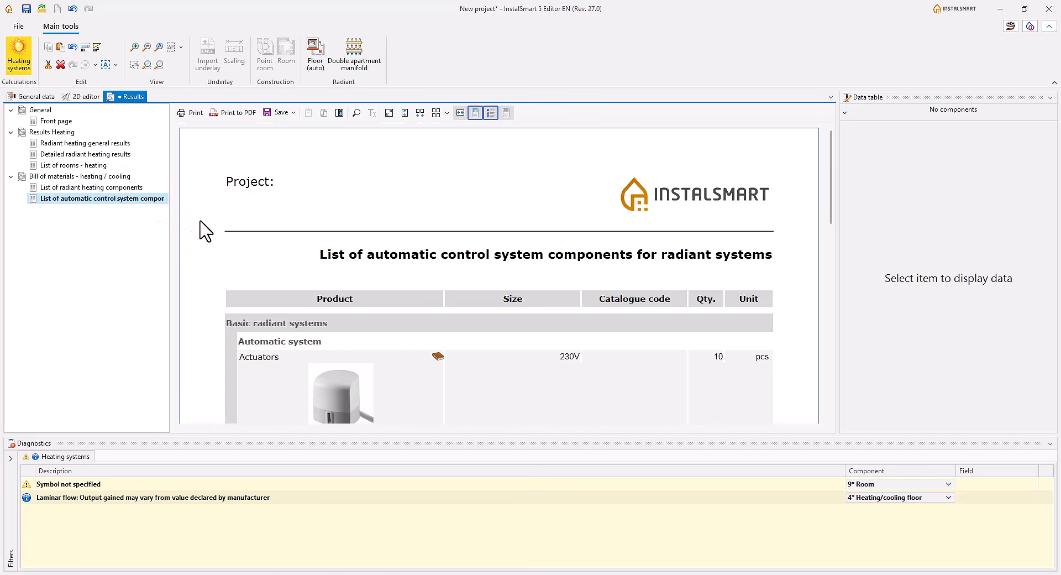
scroll(206, 231, "down", 9)
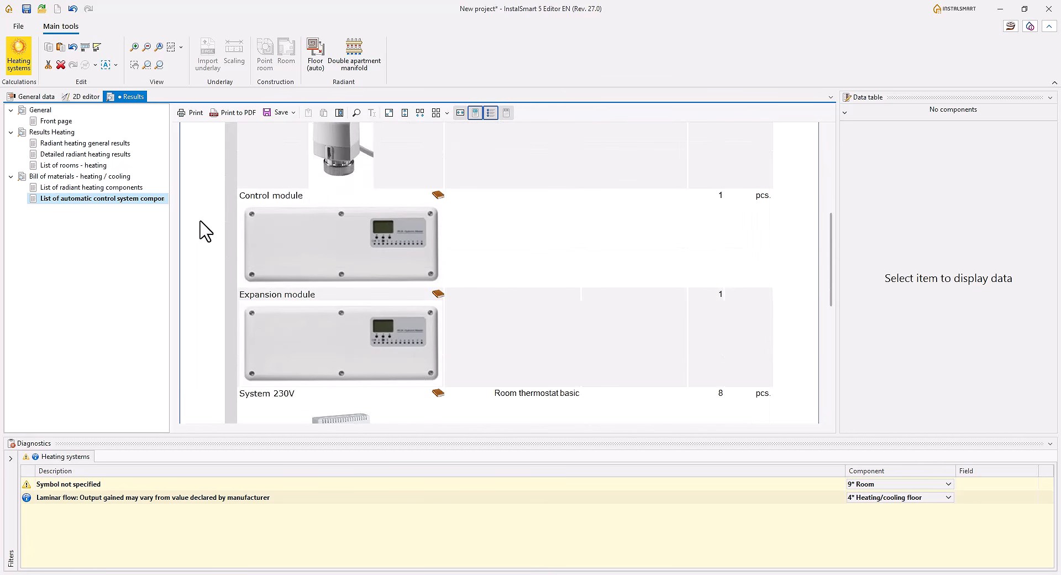
scroll(205, 231, "down", 2)
scroll(206, 231, "down", 2)
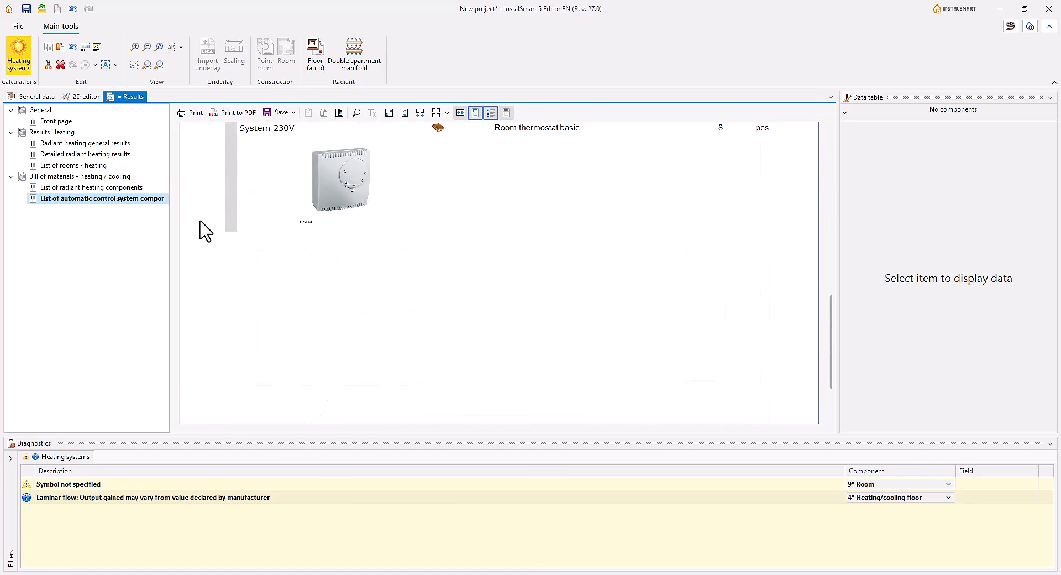
scroll(206, 231, "down", 1)
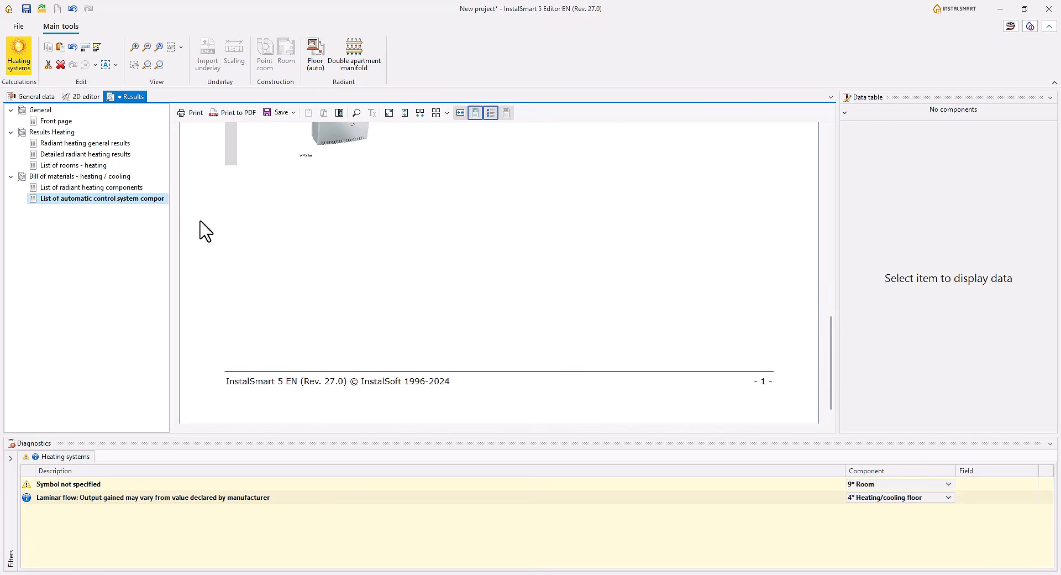
scroll(206, 231, "up", 10)
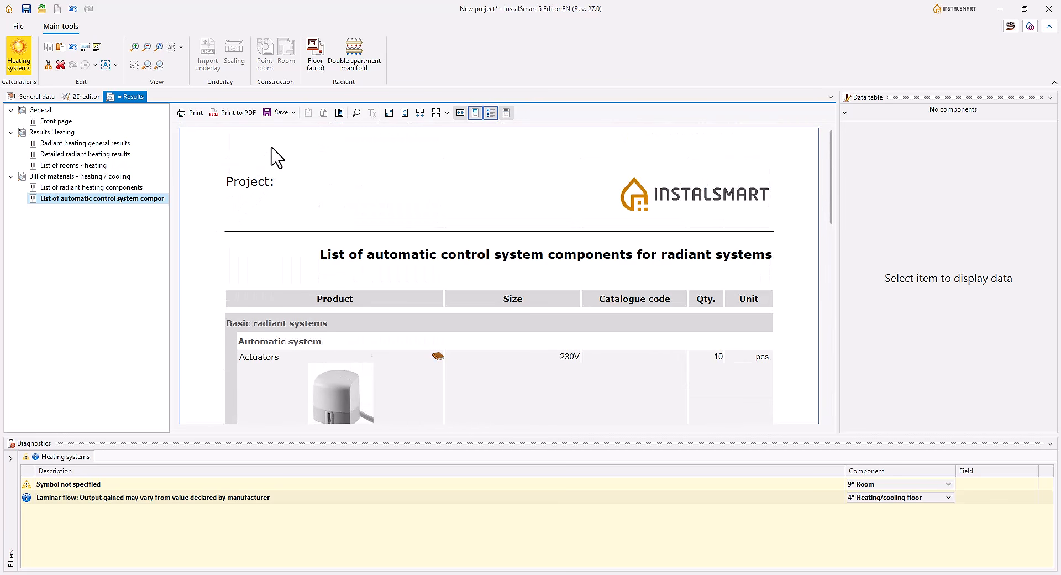
left_click(293, 113)
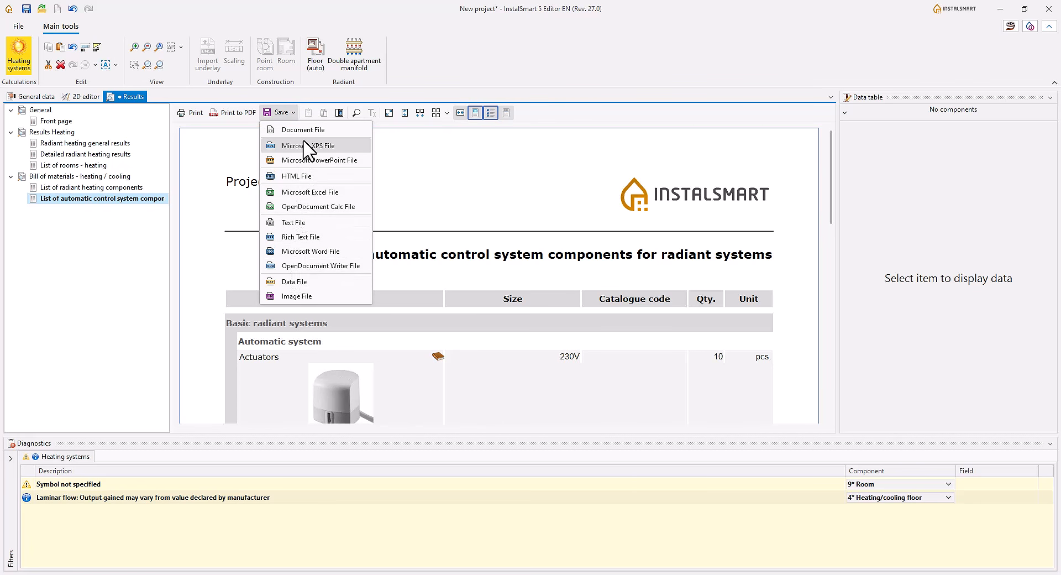
left_click(294, 115)
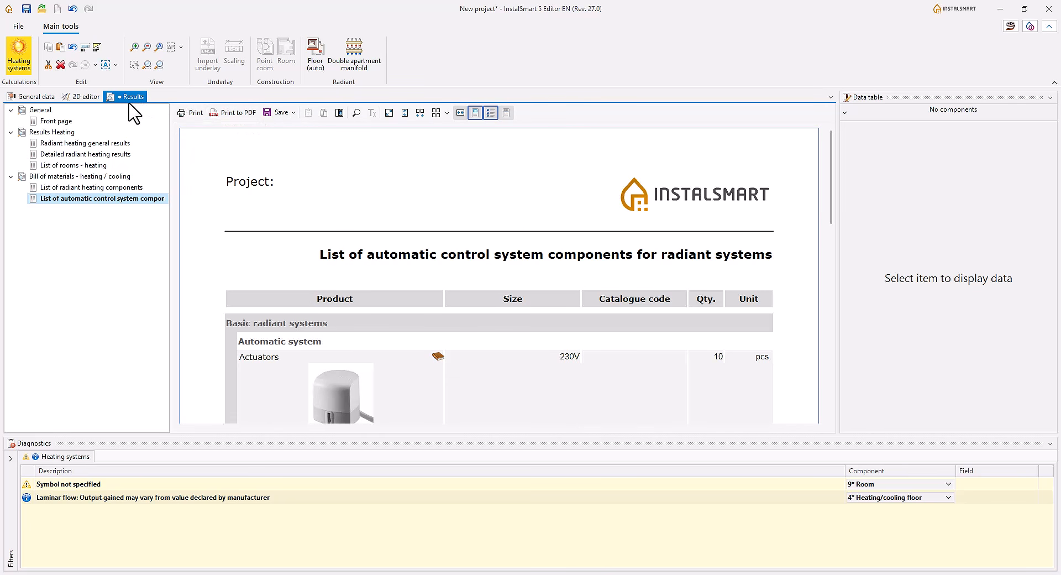
Step: Set the number of heating/cooling areas of the Salon floor zone to 3 and rerun the heating systems calculations
left_click(87, 98)
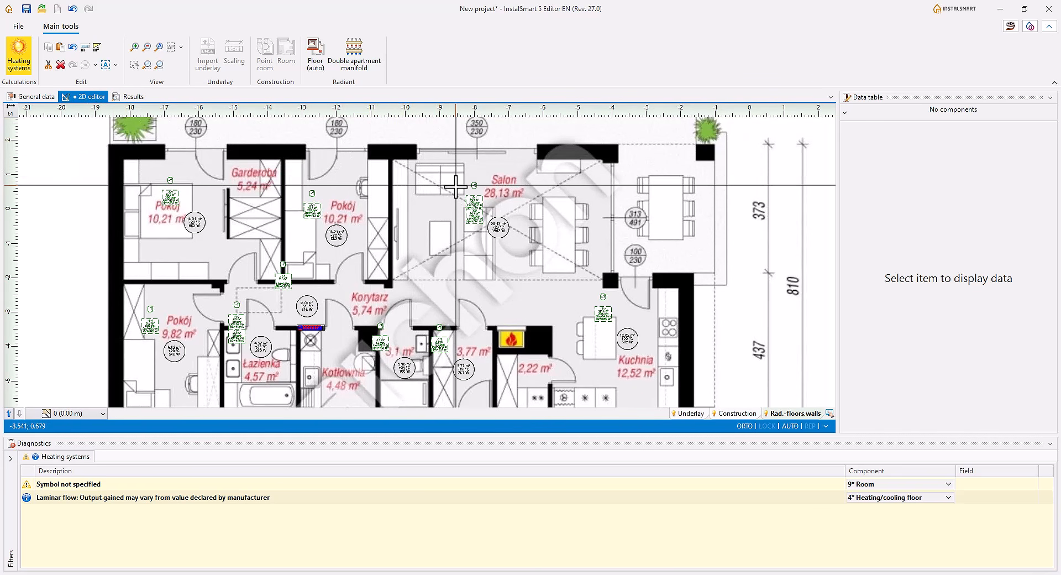
left_click(474, 188)
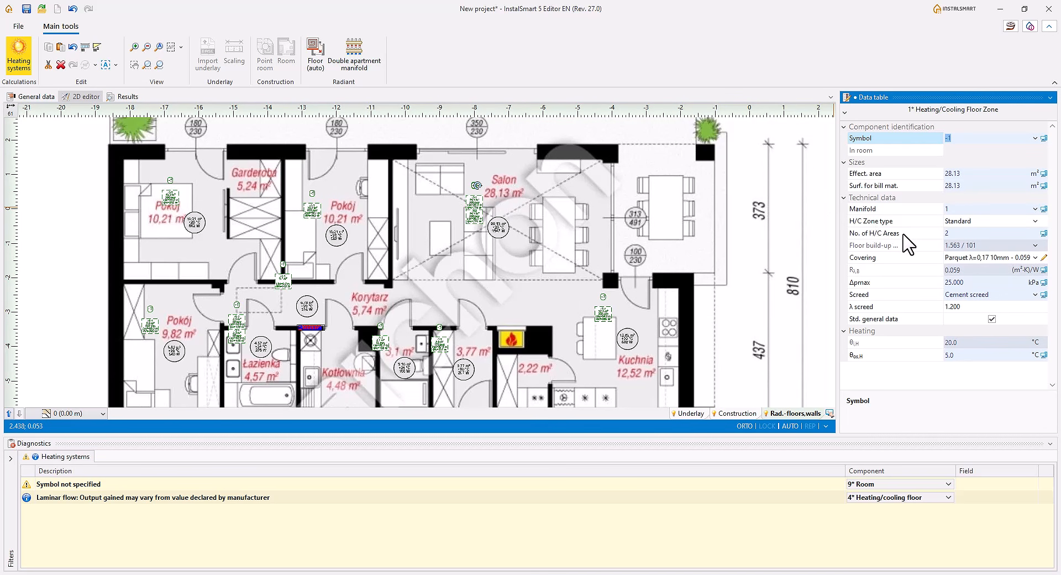
left_click(962, 235)
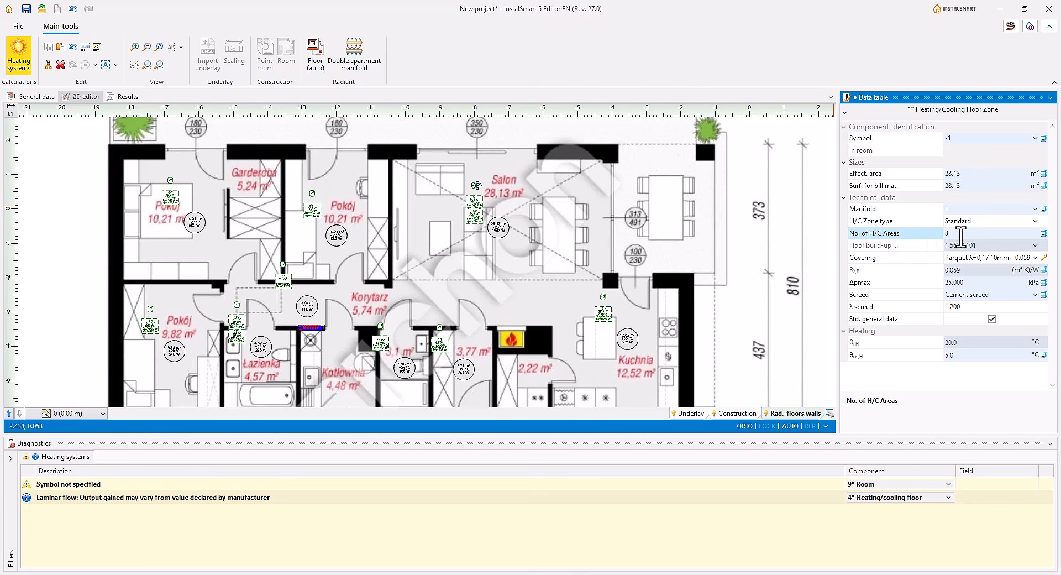
key("Return")
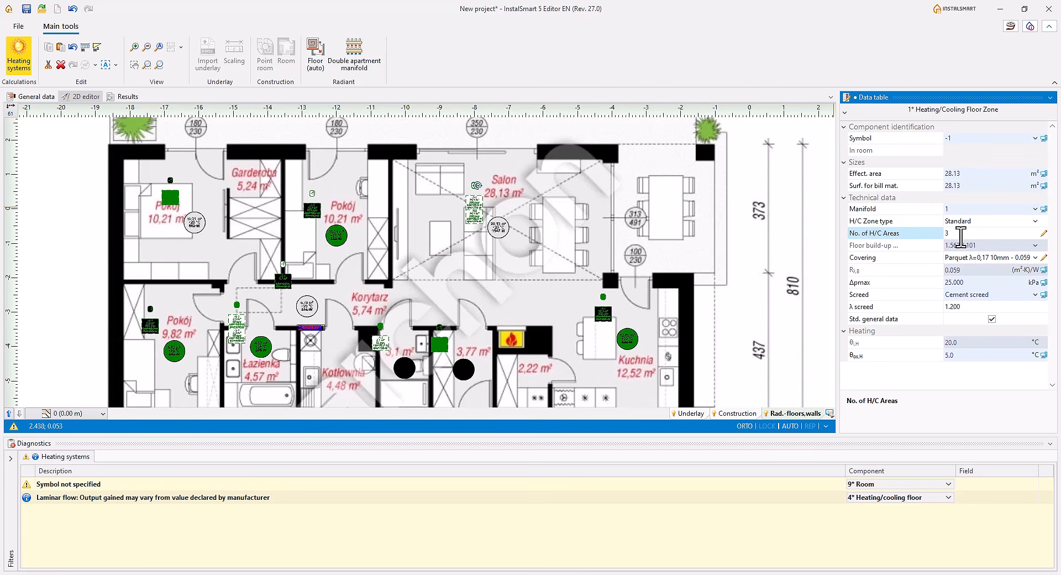
left_click(25, 69)
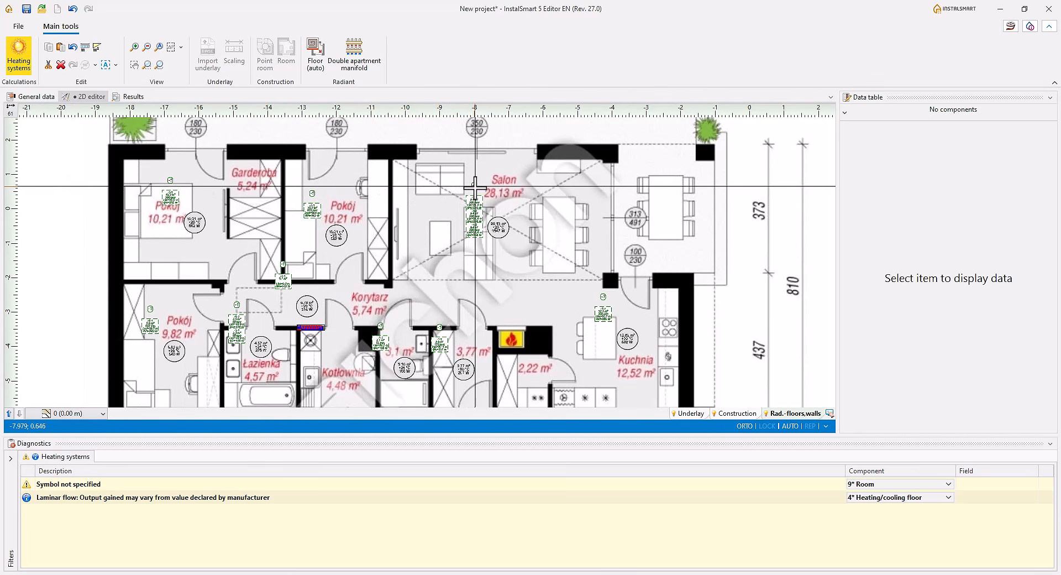
mouse_move(475, 188)
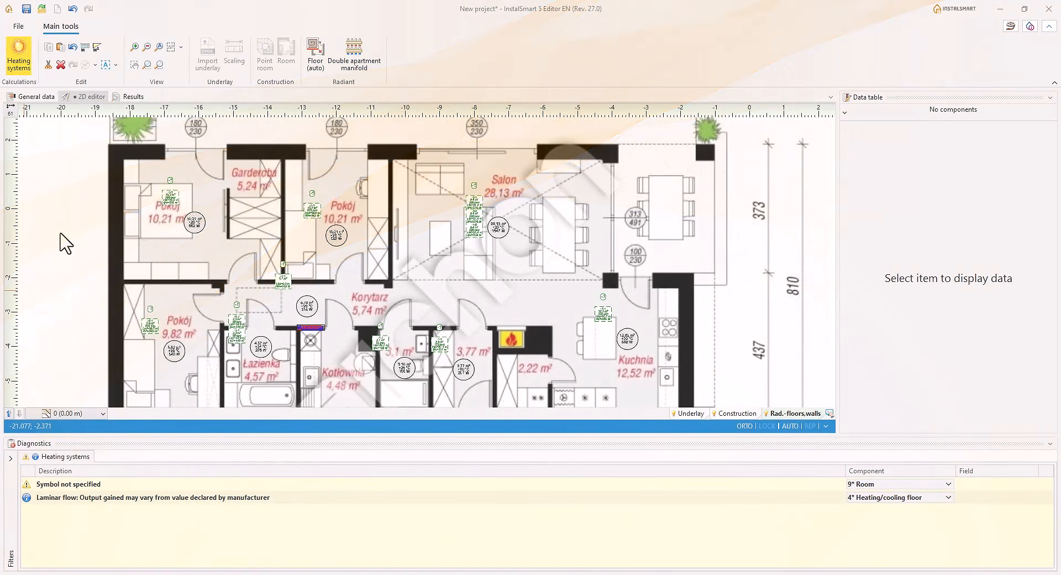
Step: Review the project and file information in the general data and browse the countries available for the climatic data
left_click(39, 97)
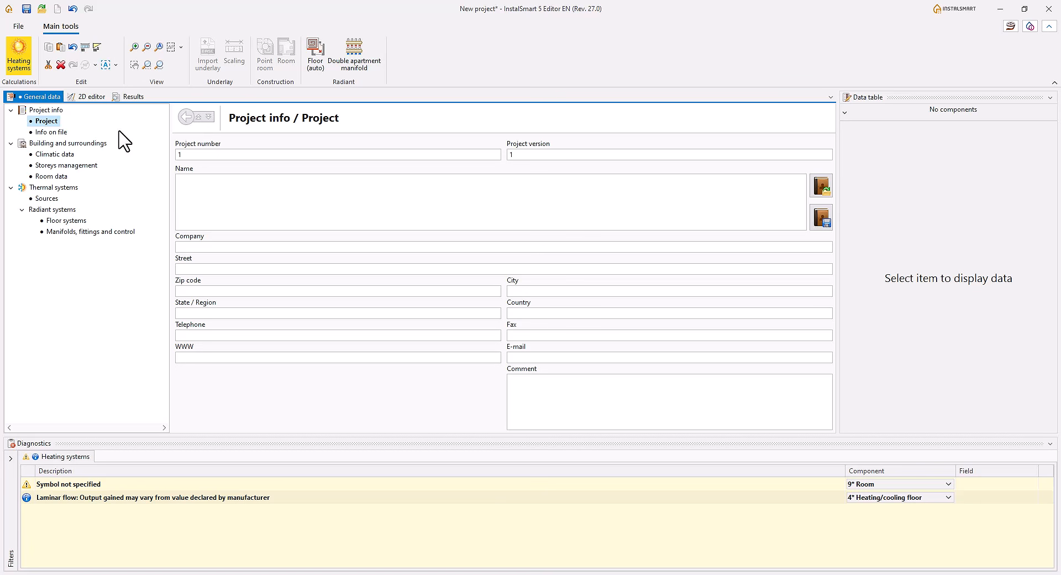
left_click(55, 132)
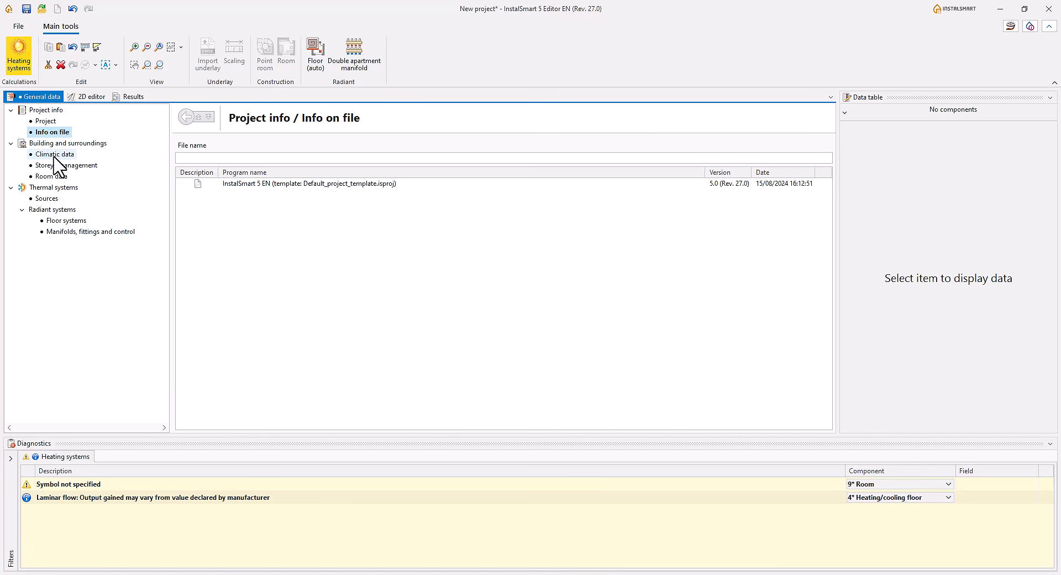
left_click(54, 154)
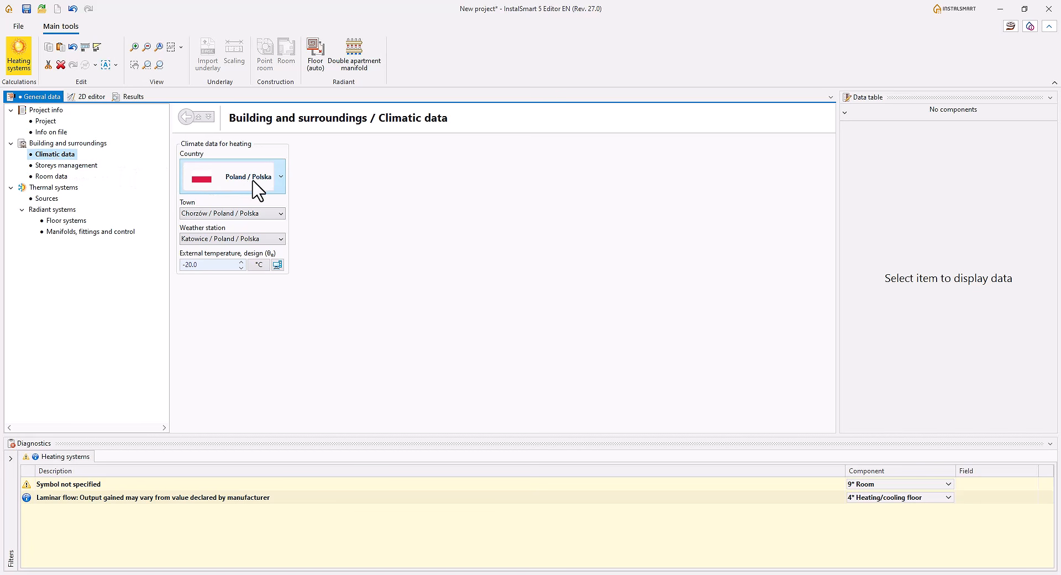
left_click(276, 182)
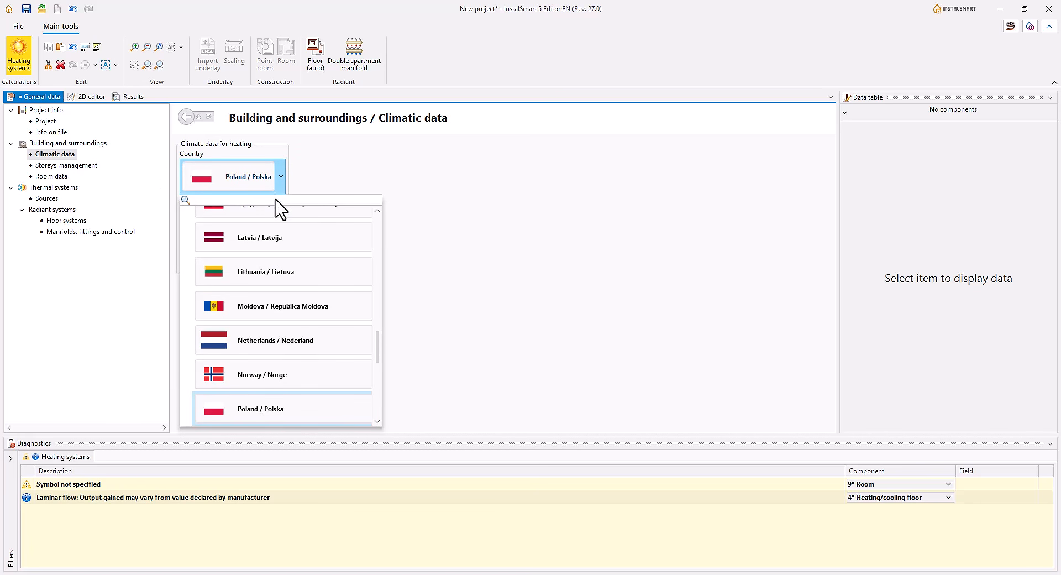
scroll(282, 323, "down", 2)
scroll(288, 364, "up", 6)
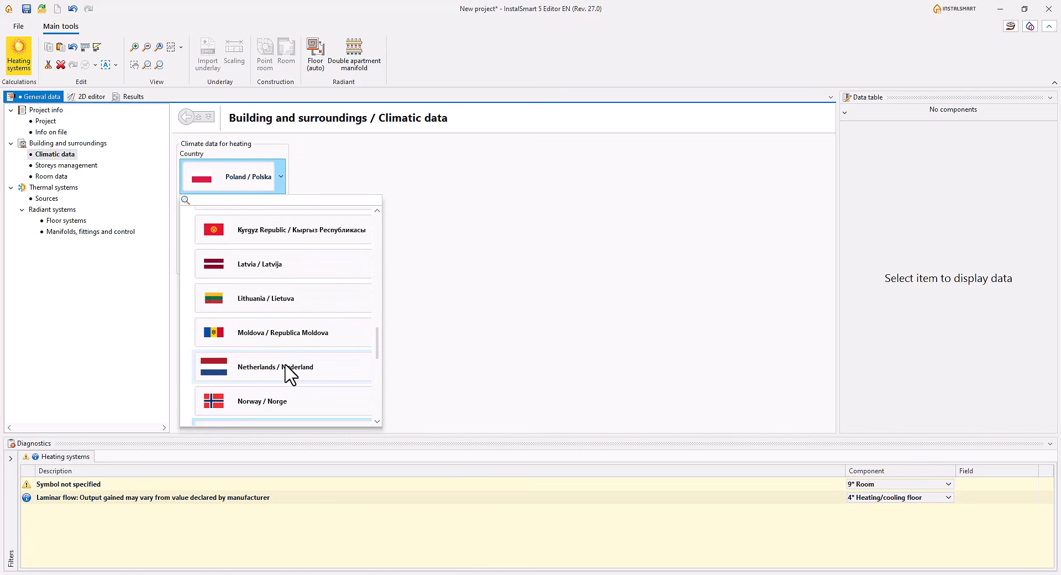
scroll(287, 382, "up", 5)
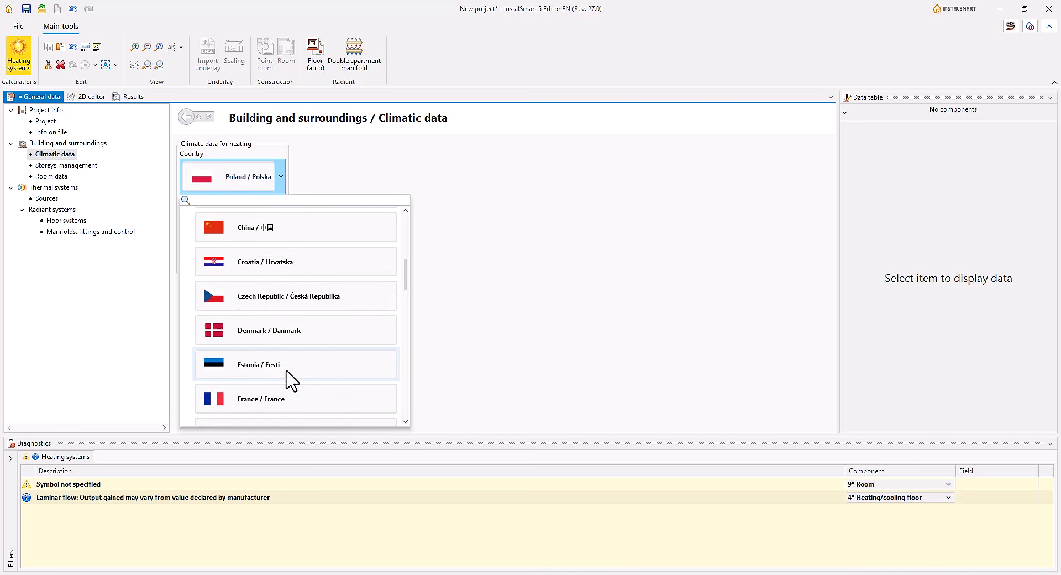
left_click(332, 190)
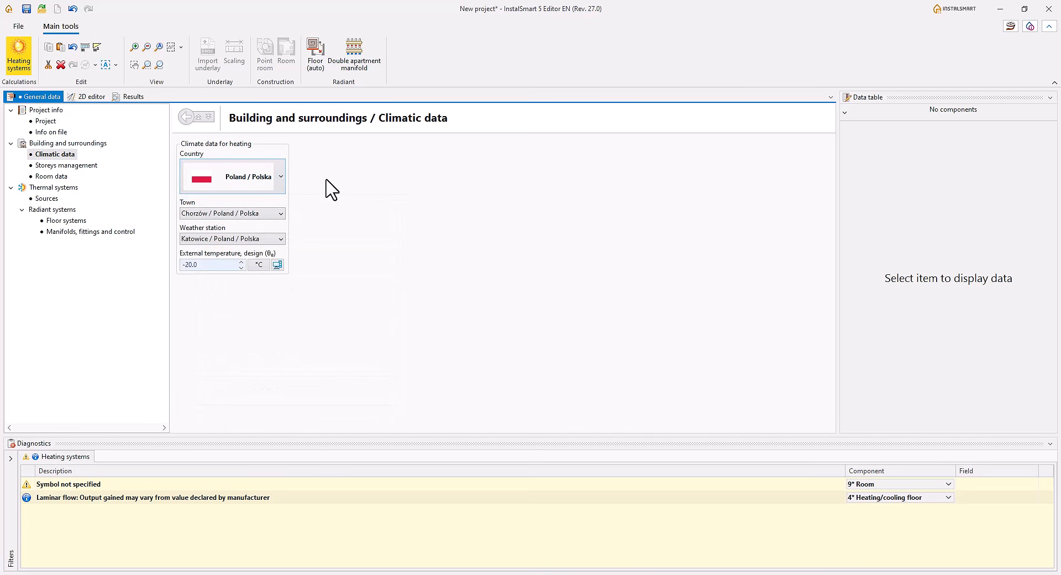
Step: Inspect the elevation and height parameters of storey 0 in the storeys management
left_click(85, 167)
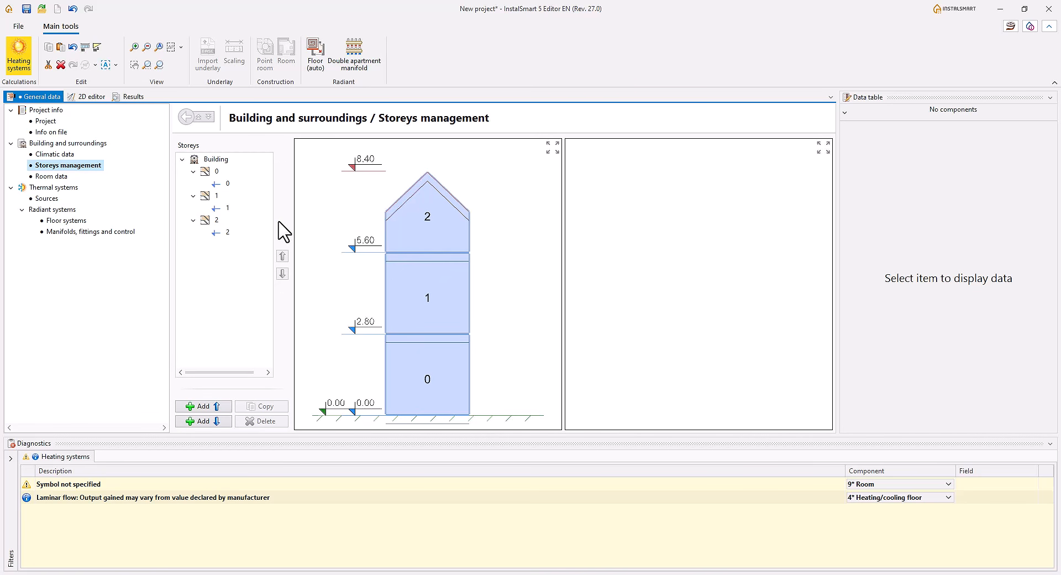
left_click(418, 373)
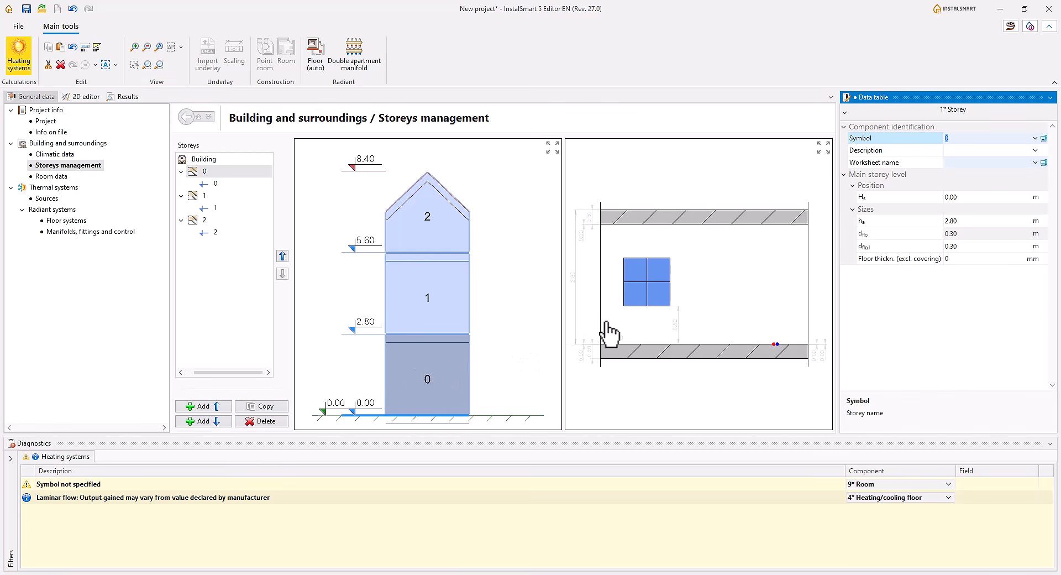
left_click(983, 197)
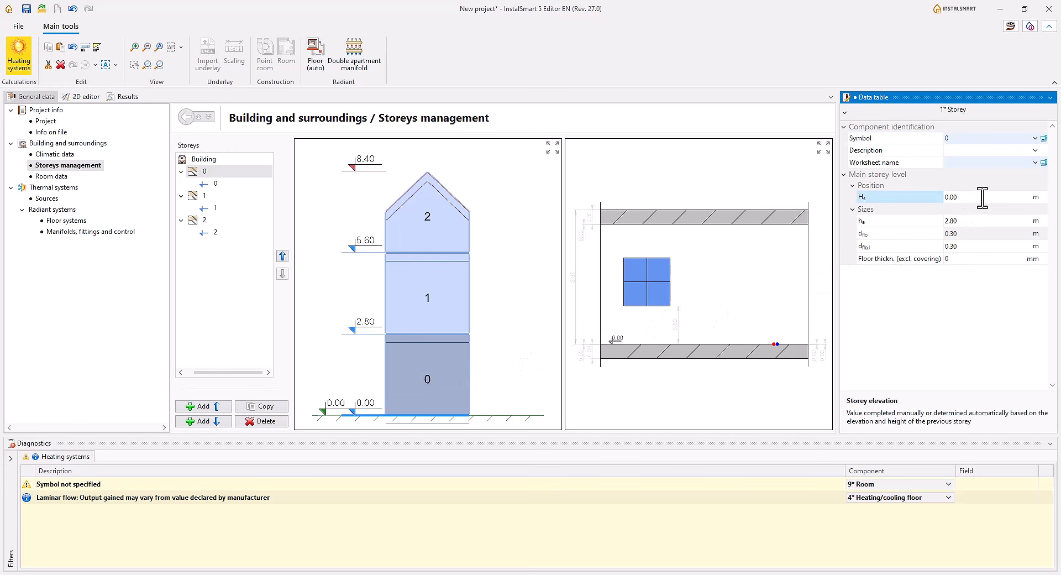
left_click(975, 221)
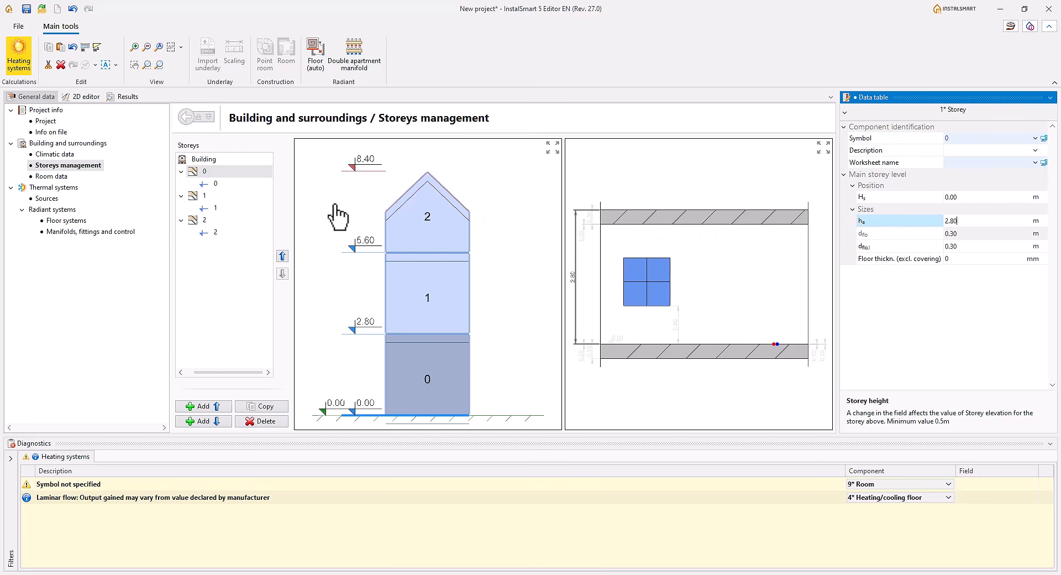
Step: Set the method of calculating Φ in the general room data to User specified
left_click(52, 176)
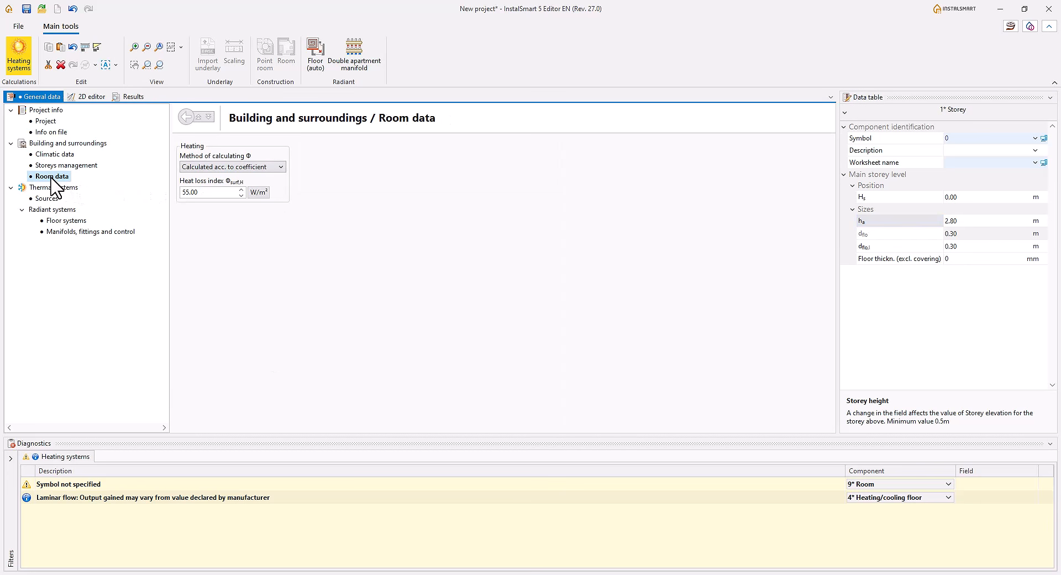
left_click(212, 169)
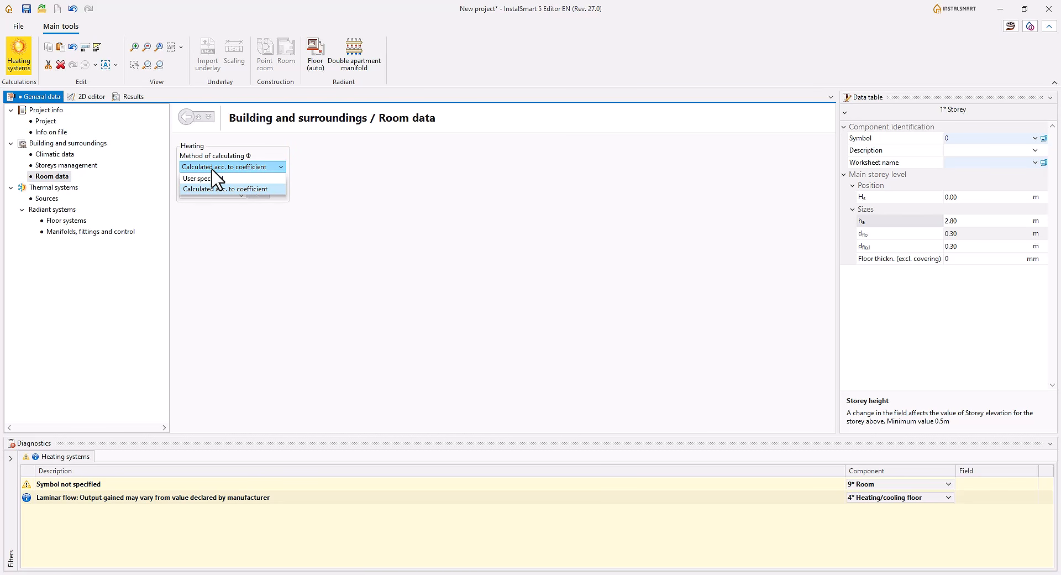
left_click(211, 169)
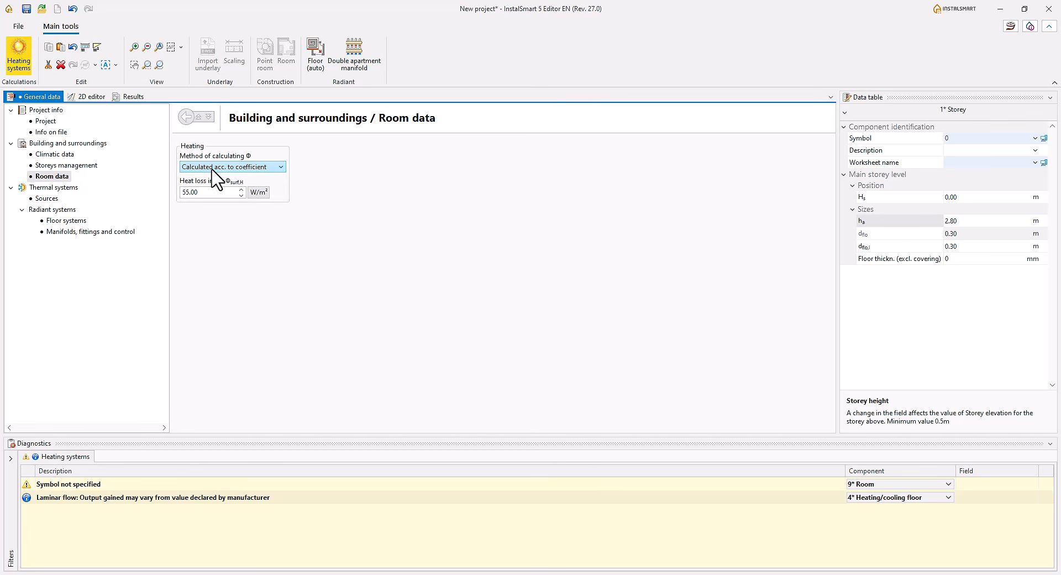
left_click_drag(205, 193, 177, 194)
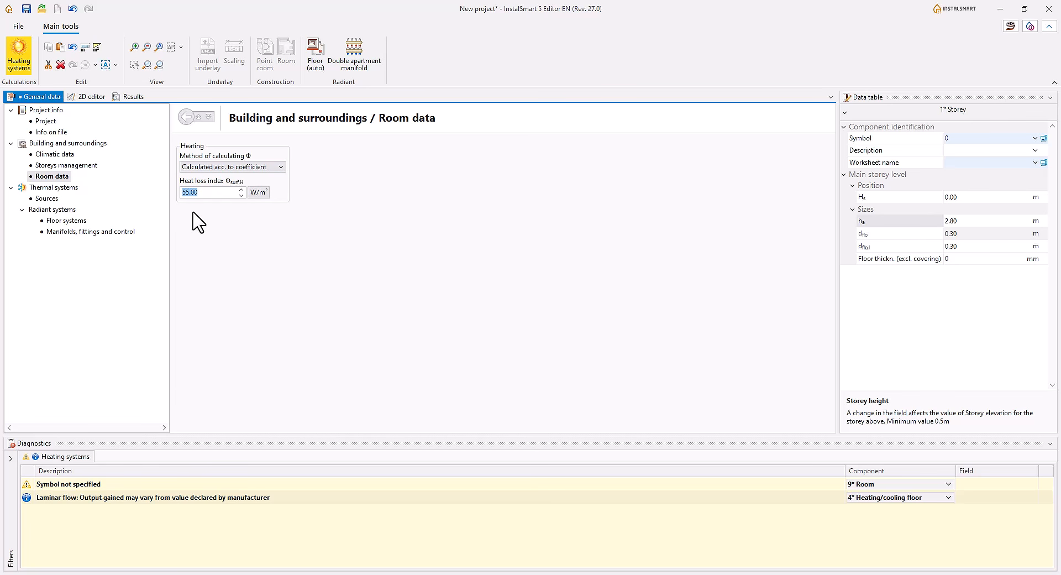
left_click(202, 168)
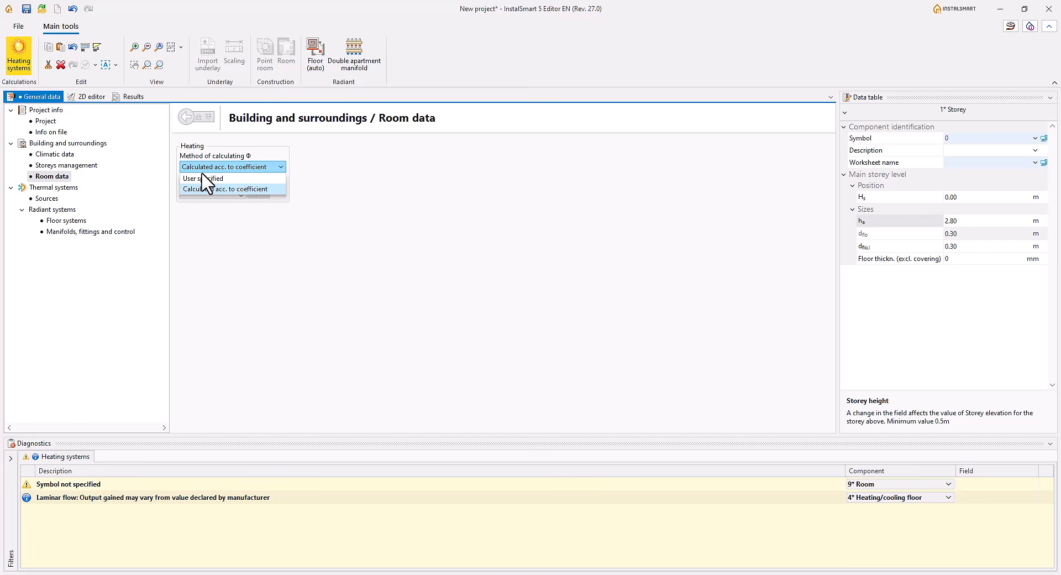
left_click(202, 177)
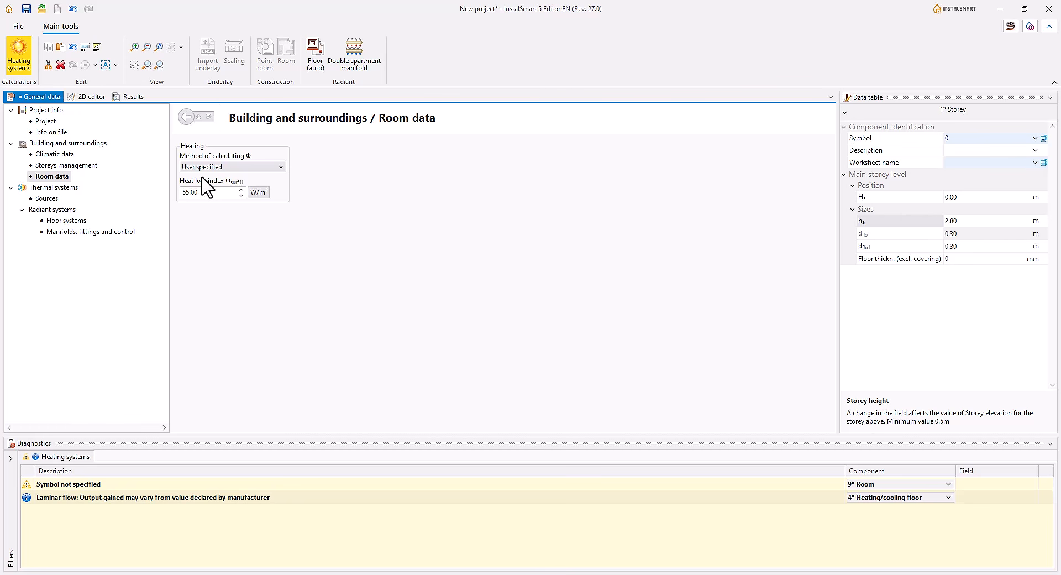
Step: Select the Salon room on the Construction layer of the 2D plan and check its heating data
left_click(96, 98)
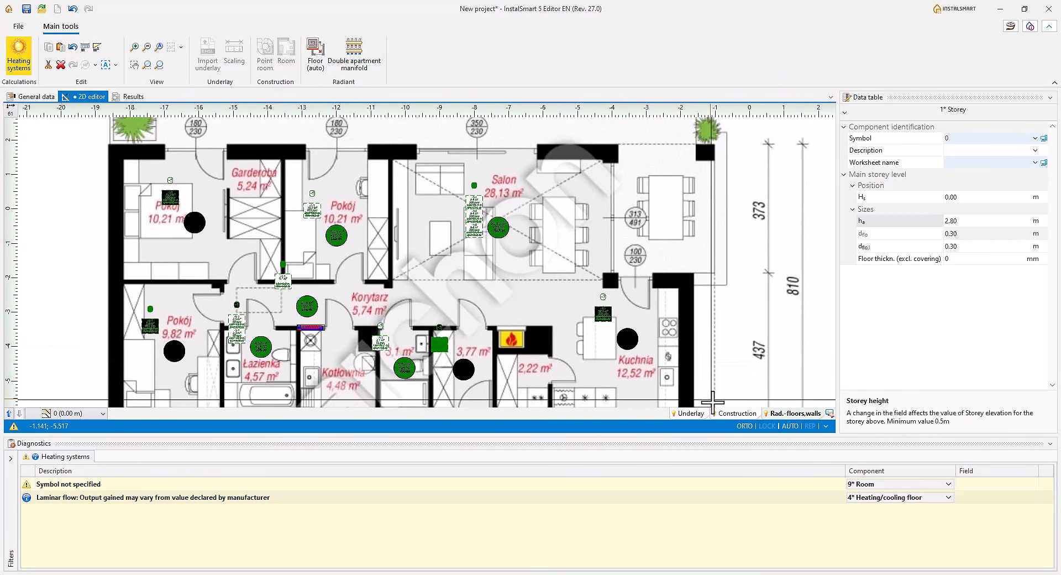
left_click(733, 414)
left_click(499, 227)
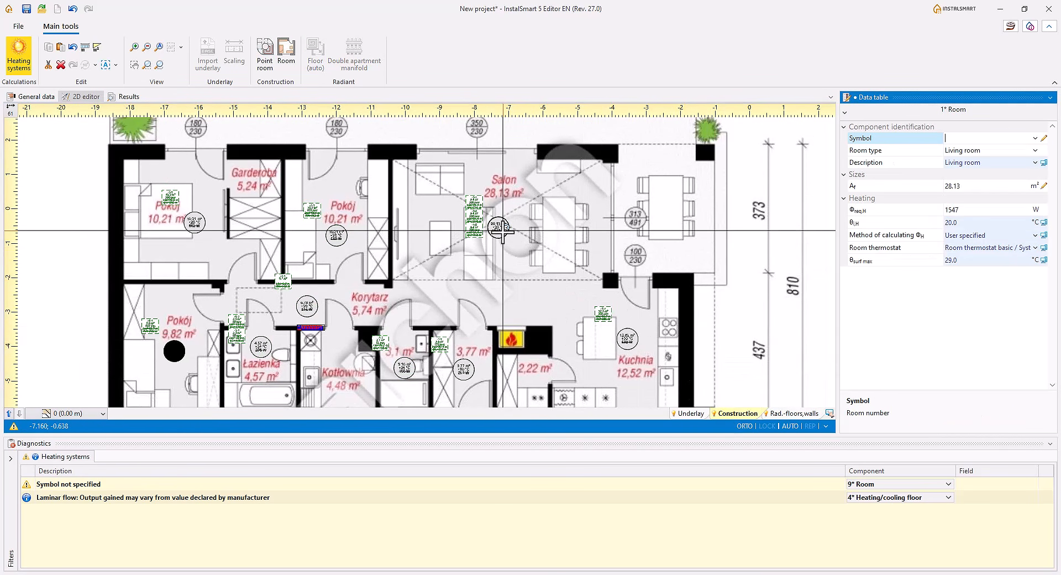
Step: Check the Salon room's calculation method options, and set the general room data method of calculating Φ to Calculated acc. to coefficient
left_click(1035, 235)
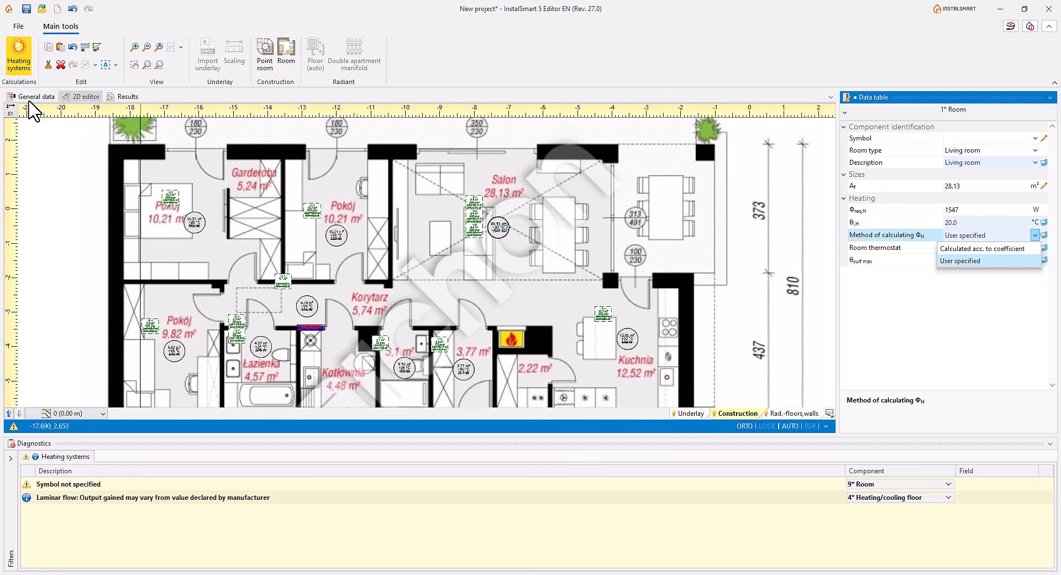
left_click(30, 98)
left_click(188, 167)
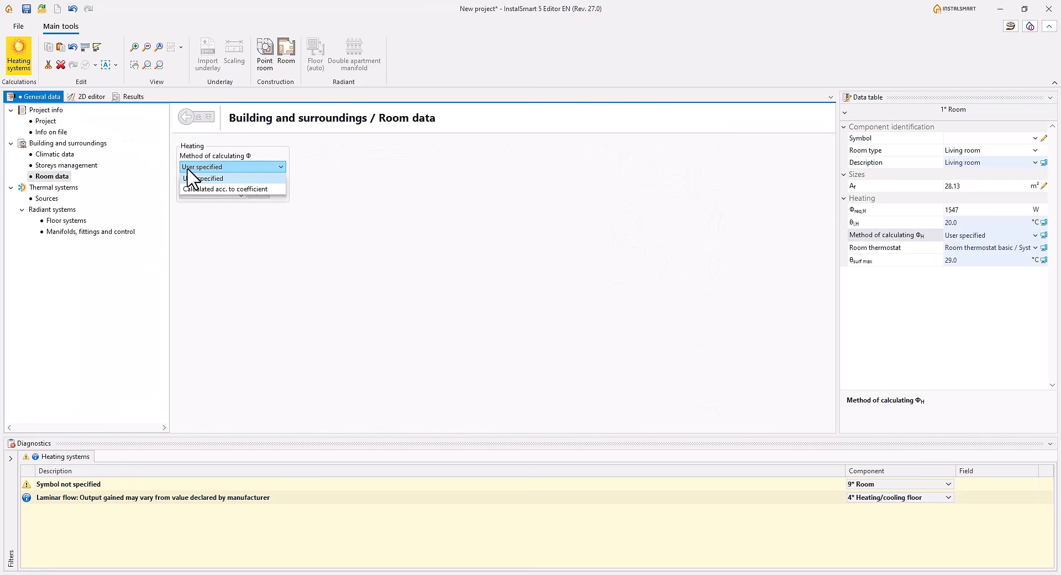
left_click(196, 189)
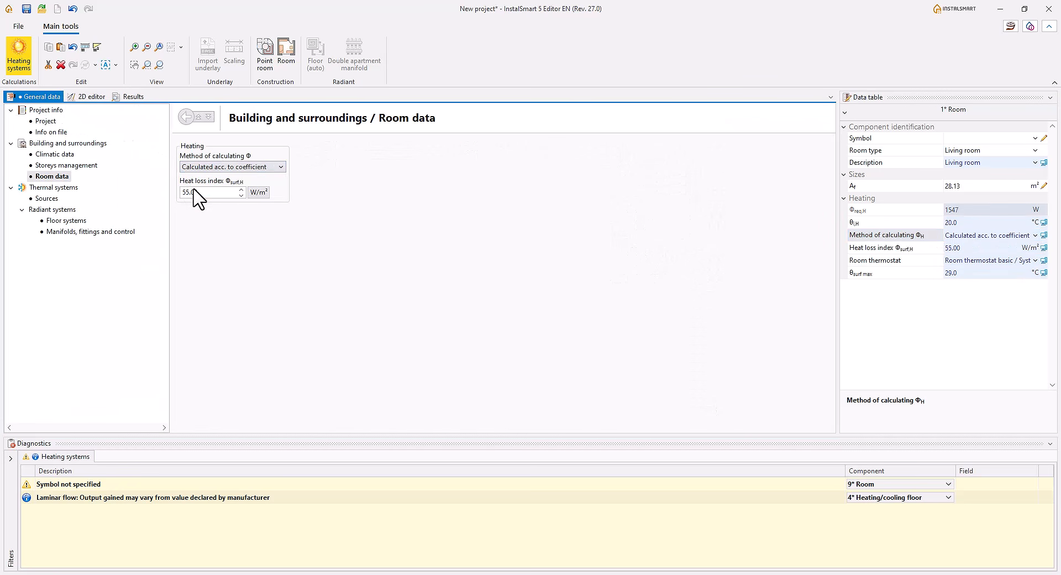
Step: Examine the source options for optimizing or imposing the supply temperature of the radiant heating systems
left_click(53, 200)
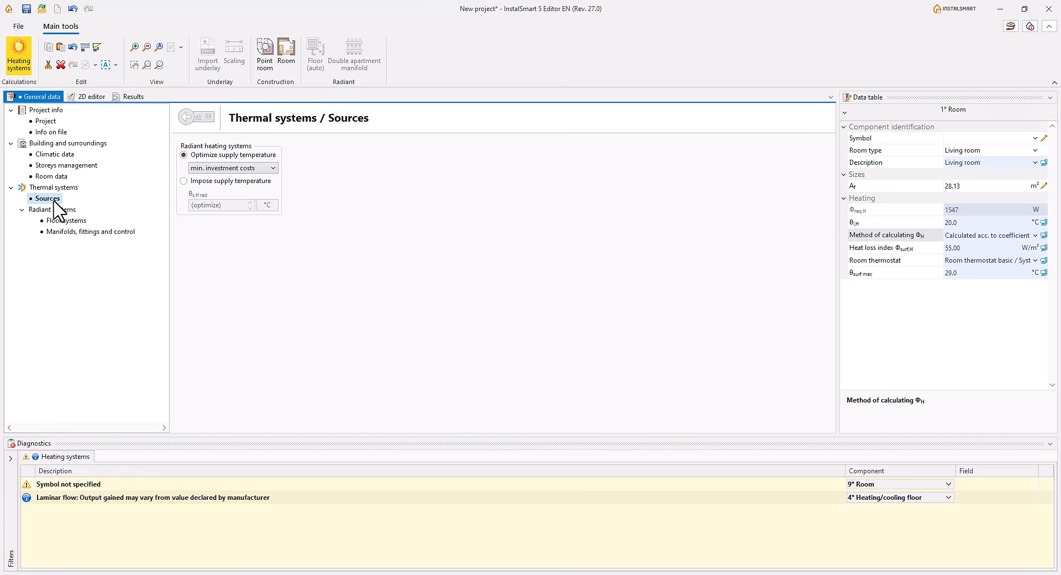
left_click(273, 168)
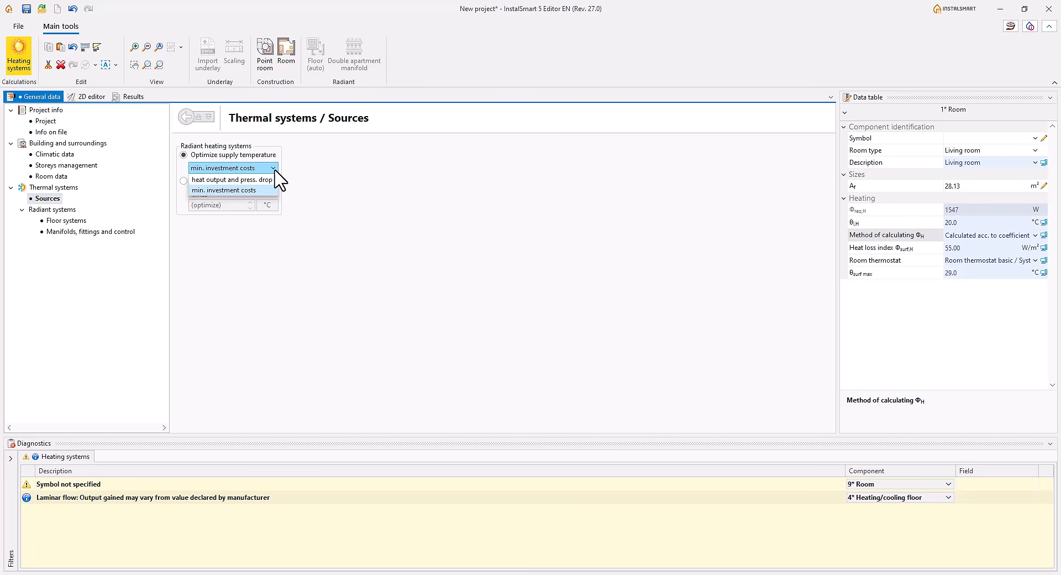
left_click(274, 169)
left_click(244, 181)
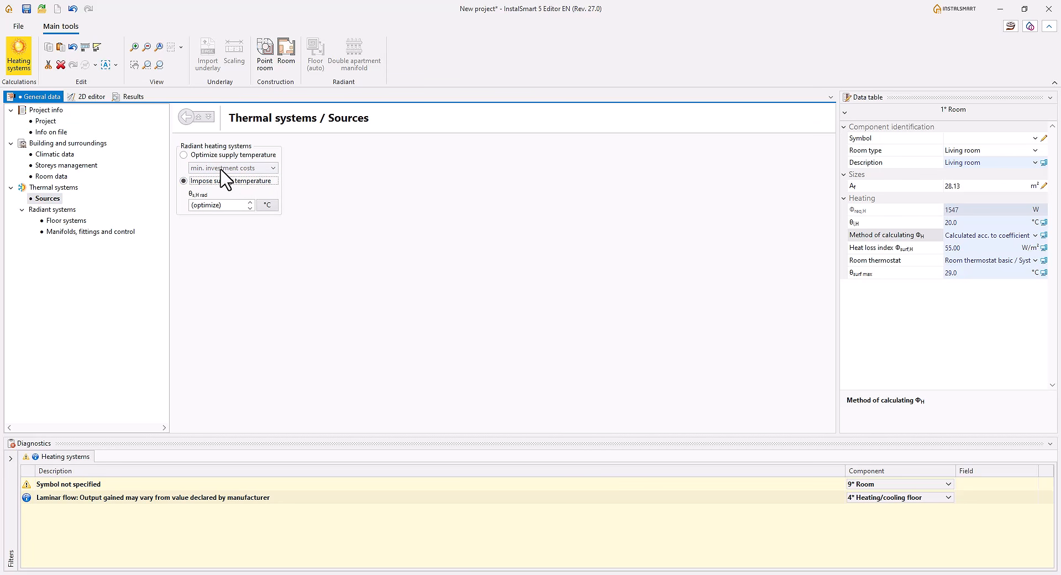
left_click(184, 155)
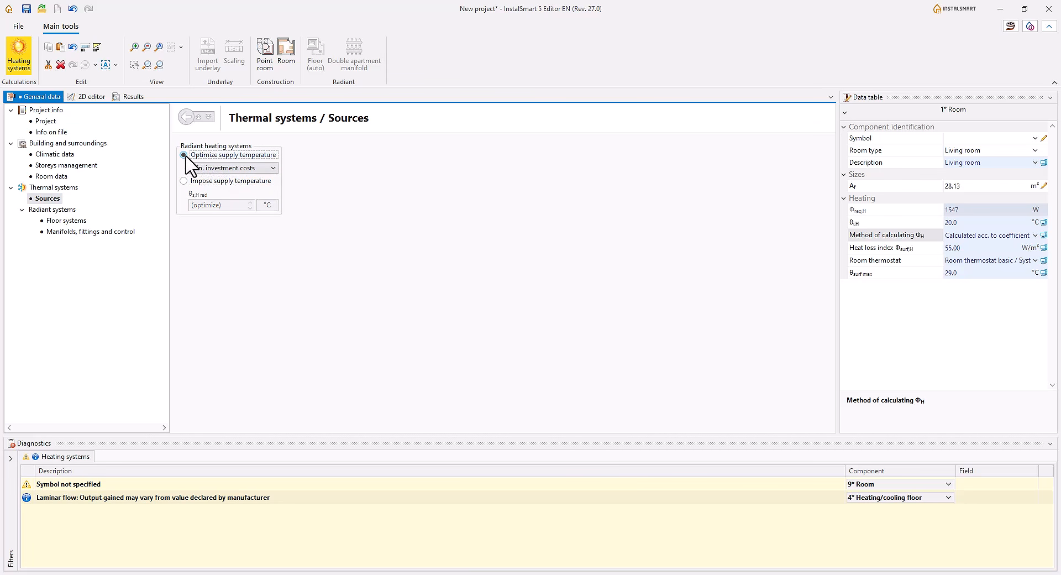
Step: Review the general floor systems parameters and compare them with the data of a floor heating zone on the 2D plan
left_click(79, 221)
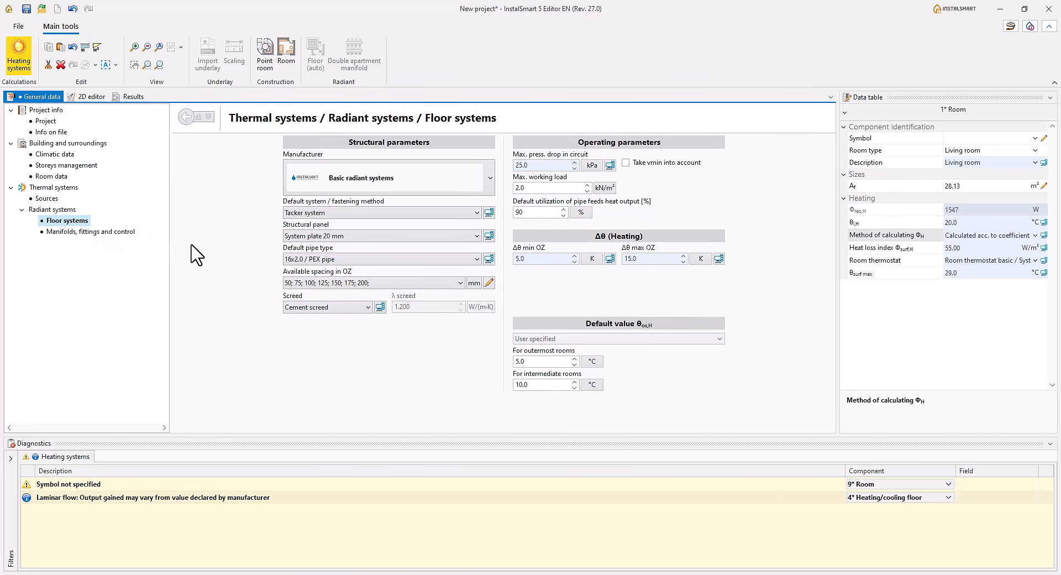
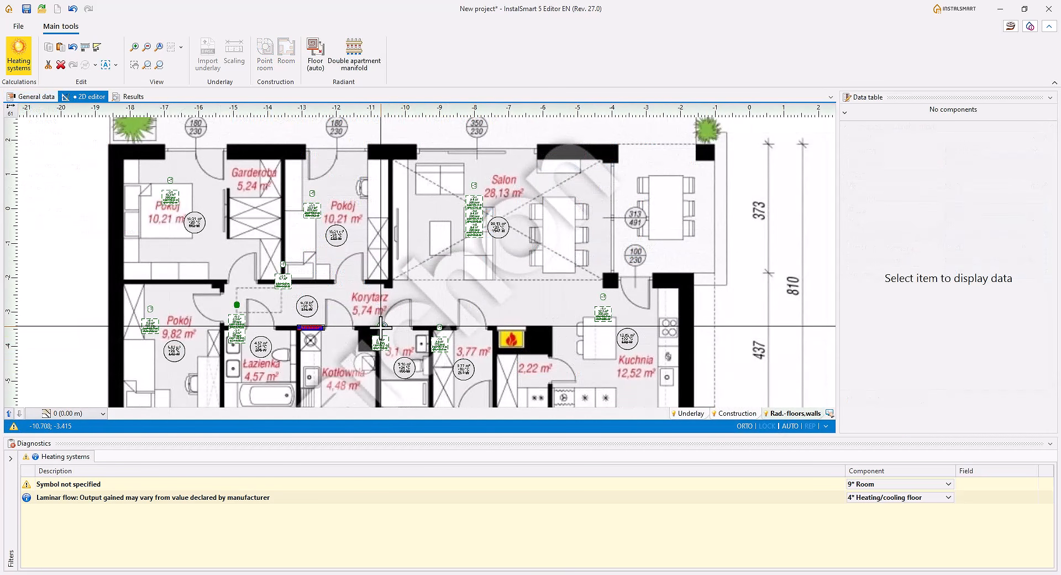
left_click(381, 326)
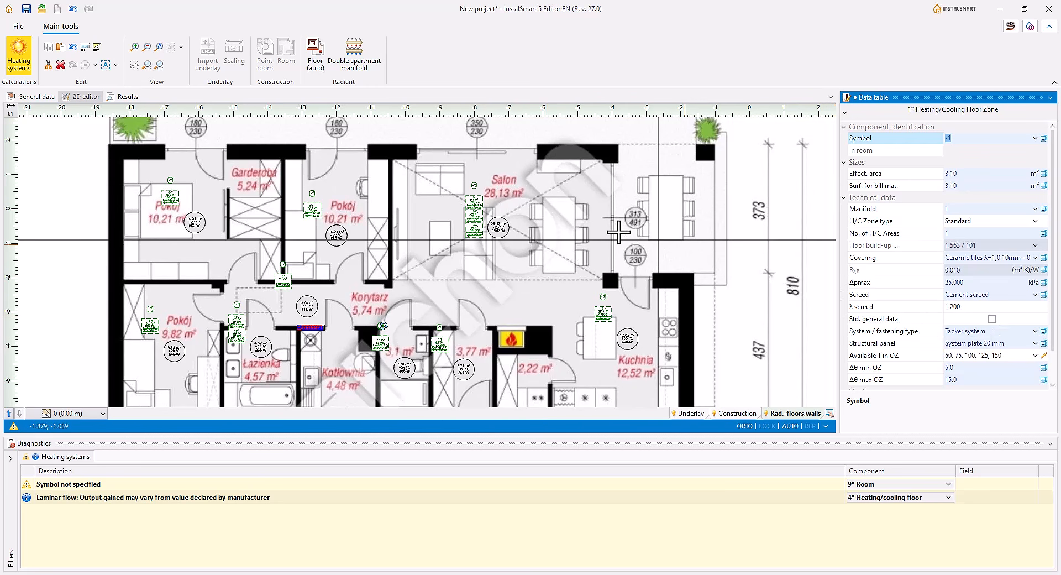
left_click(33, 97)
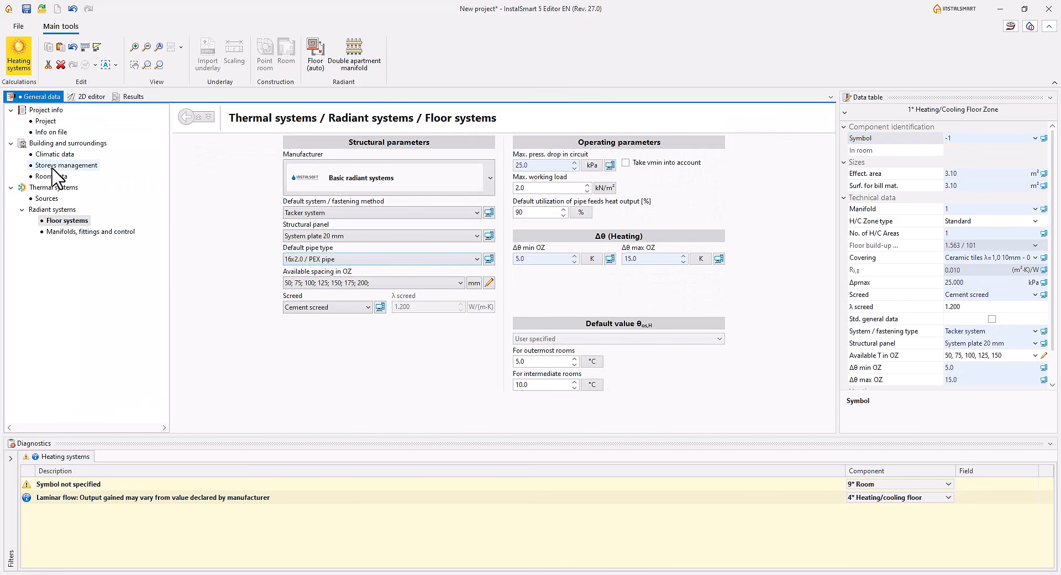
Step: Review the default manifold, manifold set, cabinet type and circuit control settings for the radiant systems
left_click(64, 232)
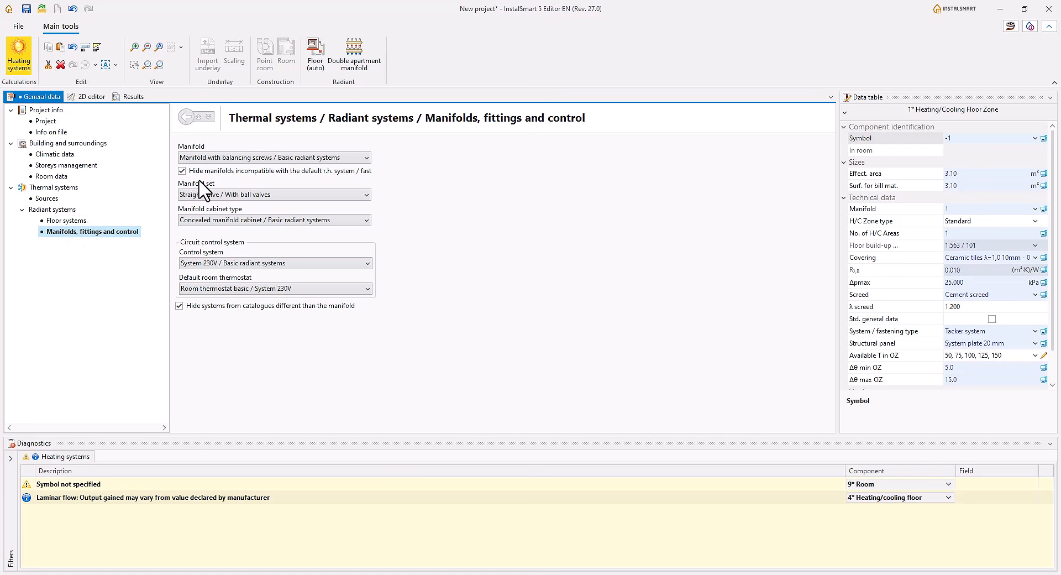
left_click(264, 157)
left_click(265, 160)
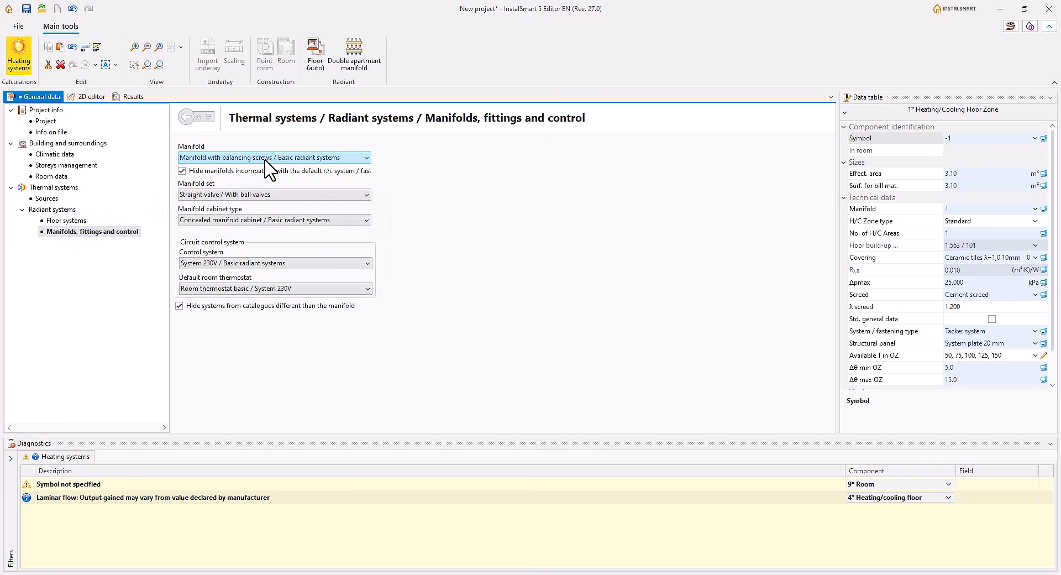
left_click(271, 196)
left_click(272, 196)
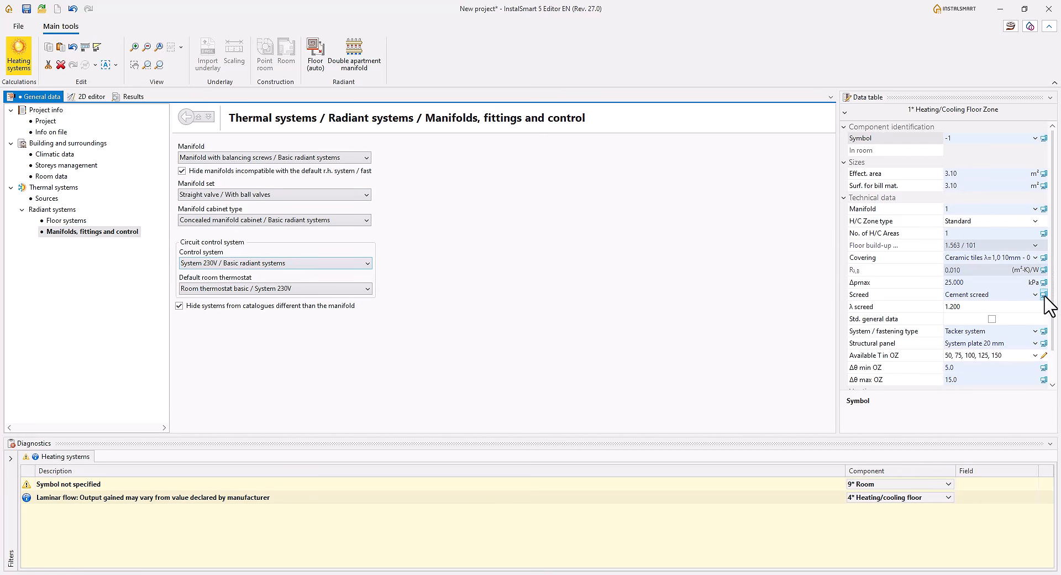
left_click(46, 121)
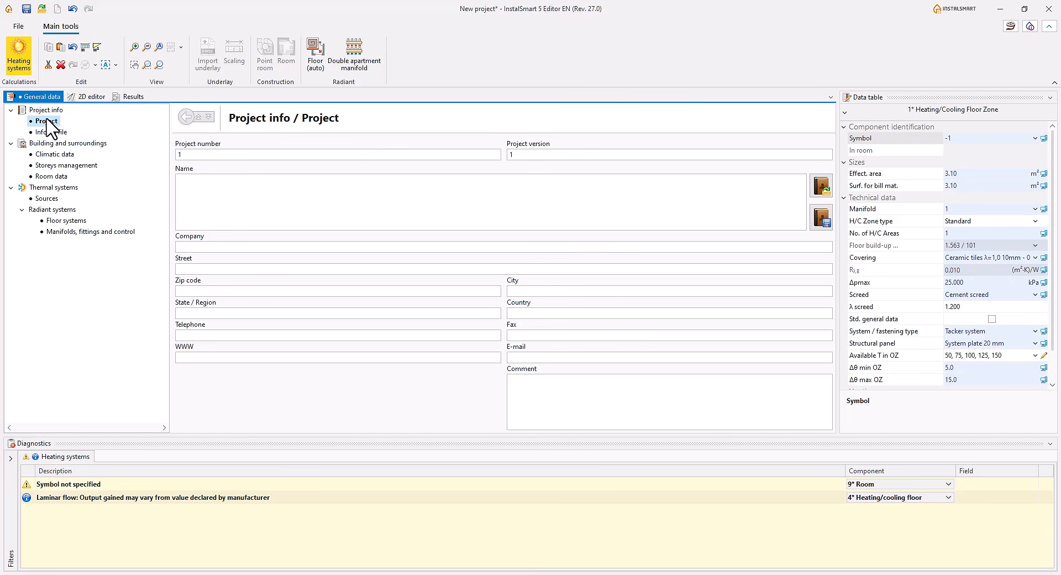
left_click(20, 27)
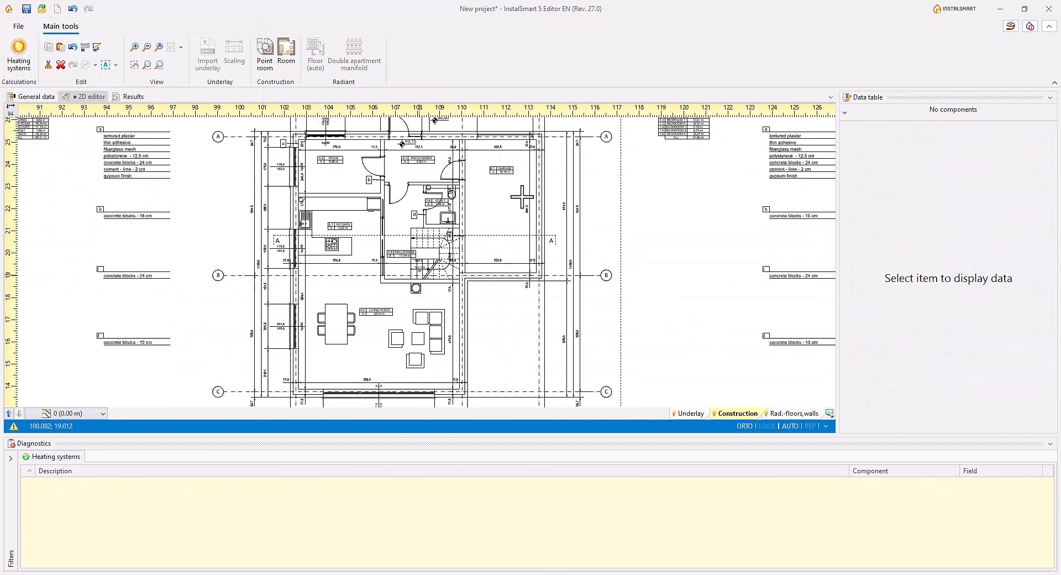
Step: Draw rectangular rooms over room 0.2 and antechamber 0.1 on the Construction layer, about 8.99 m² and 6.53 m²
left_click(294, 62)
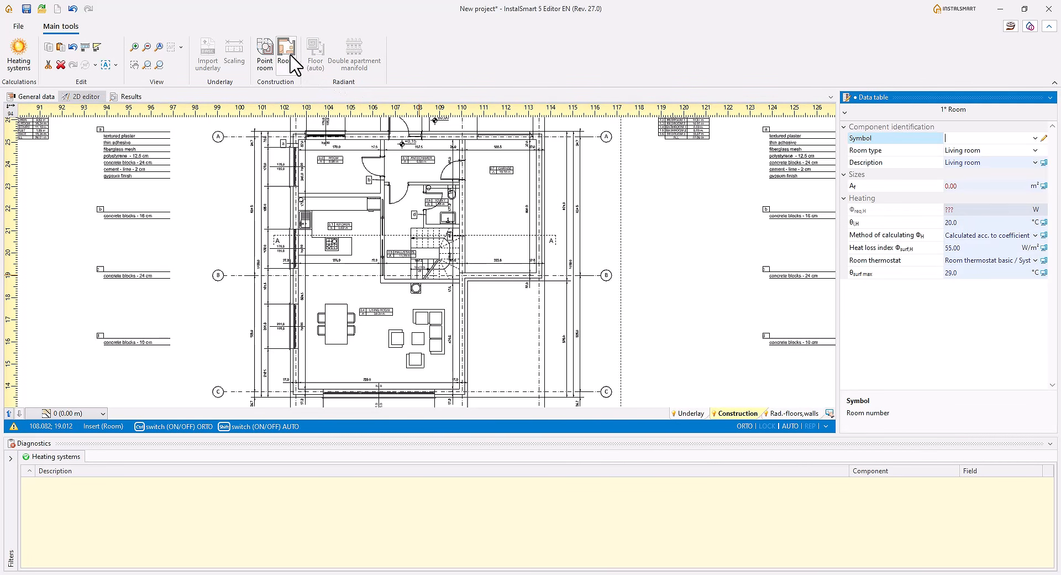
scroll(342, 155, "up", 5)
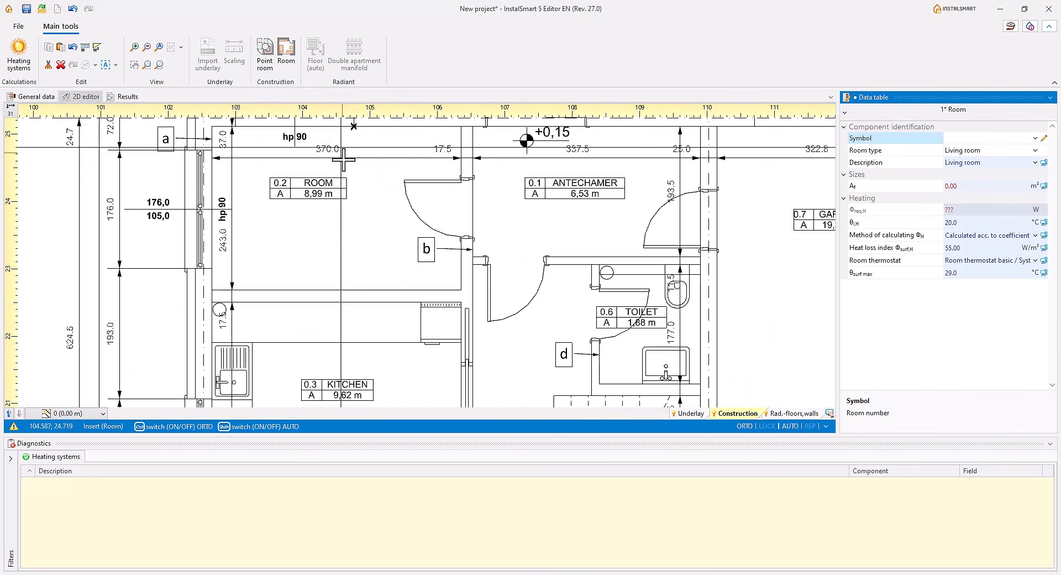
middle_click_drag(342, 158, 346, 198)
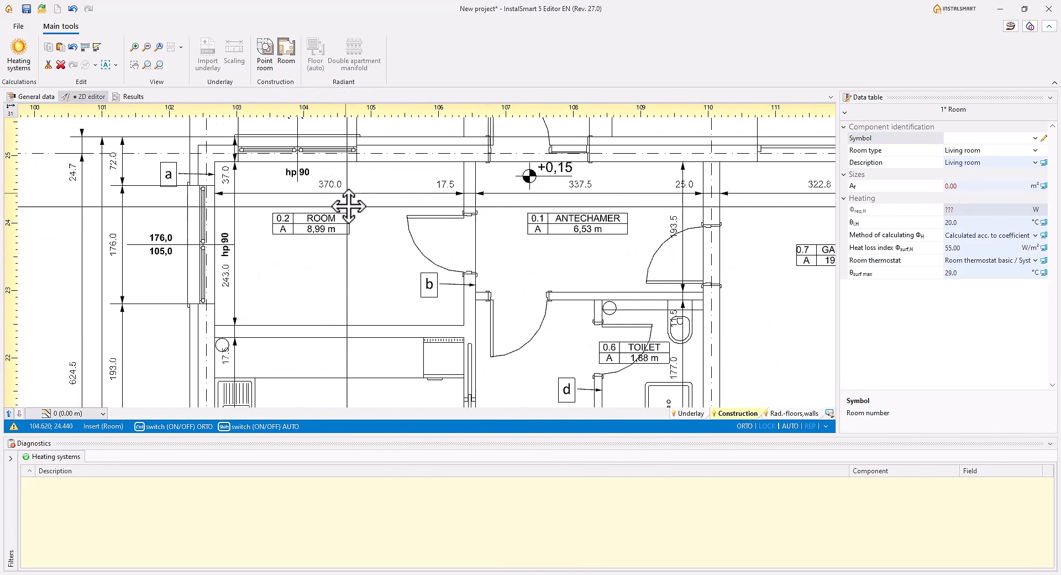
left_click(465, 166)
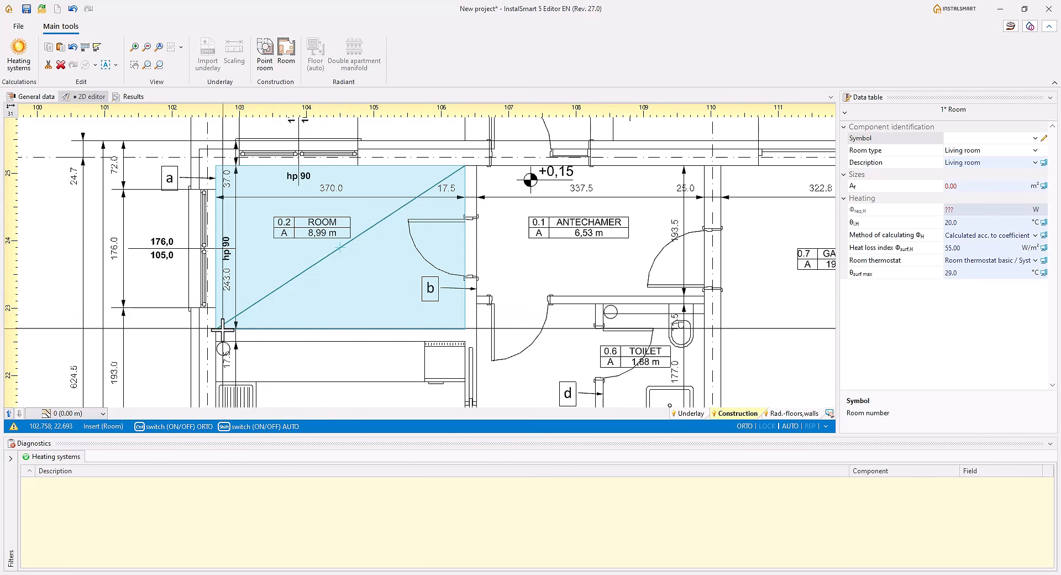
left_click(223, 330)
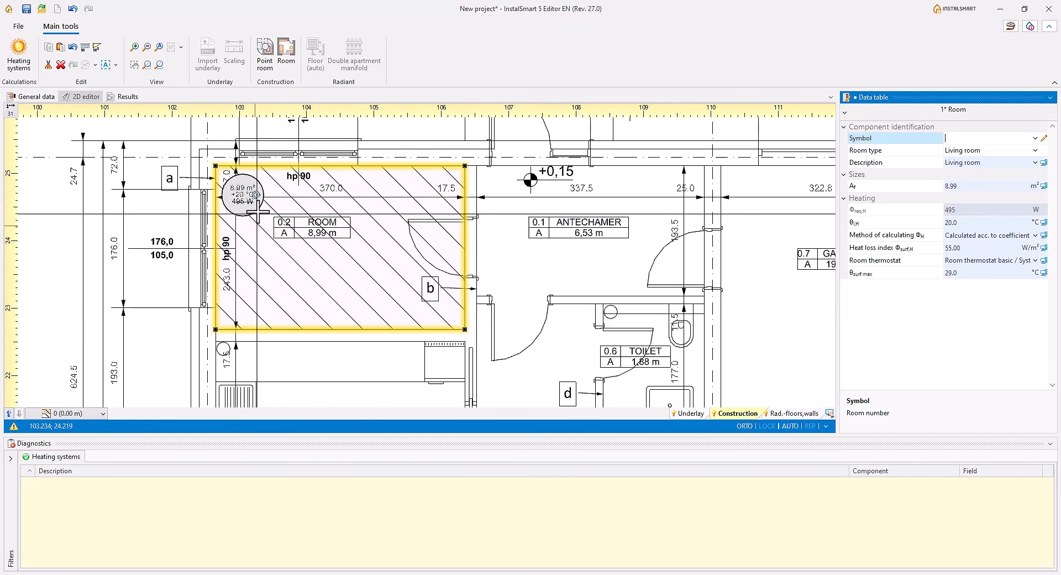
left_click(476, 171)
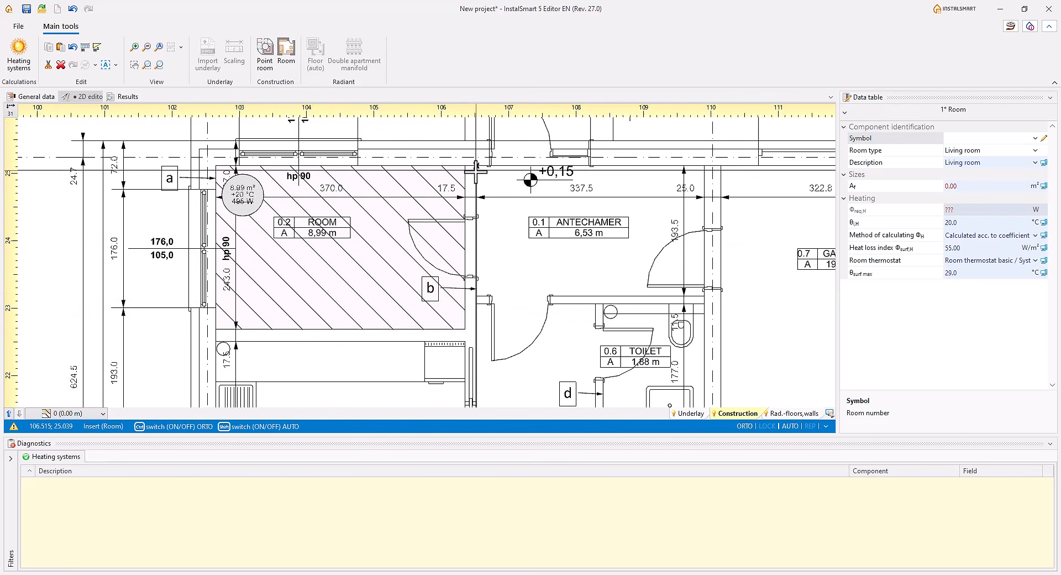
left_click(705, 297)
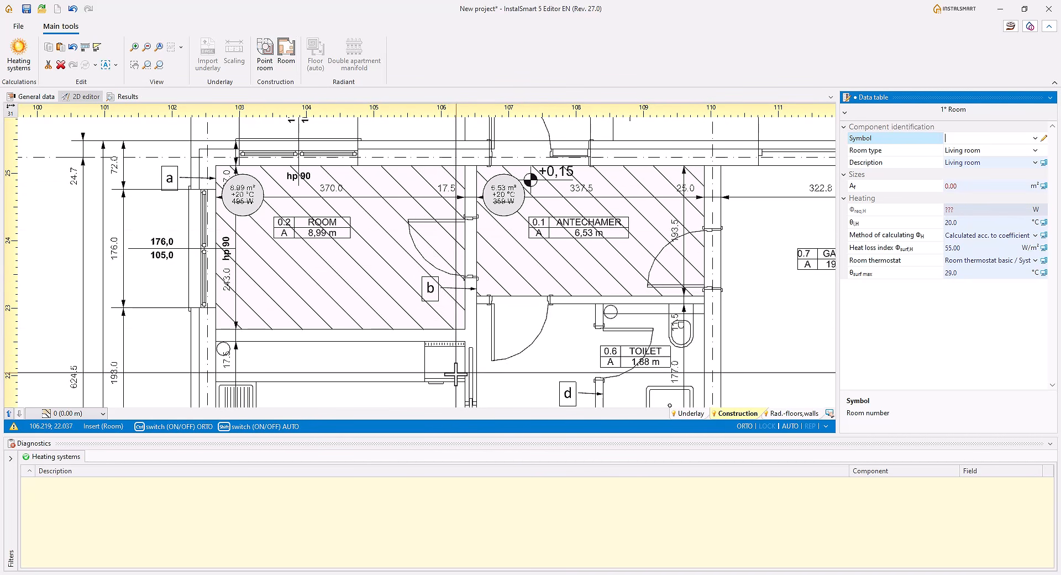
Step: Outline the kitchen and living room as one L-shaped room by tracing their inner wall corners
scroll(238, 160, "down", 3)
left_click(239, 155)
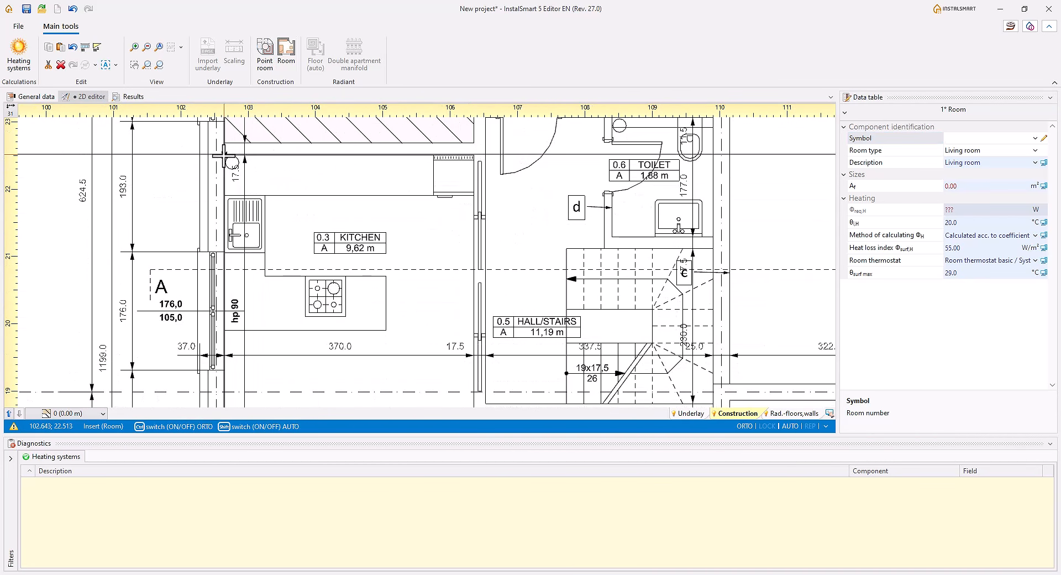
left_click(479, 156)
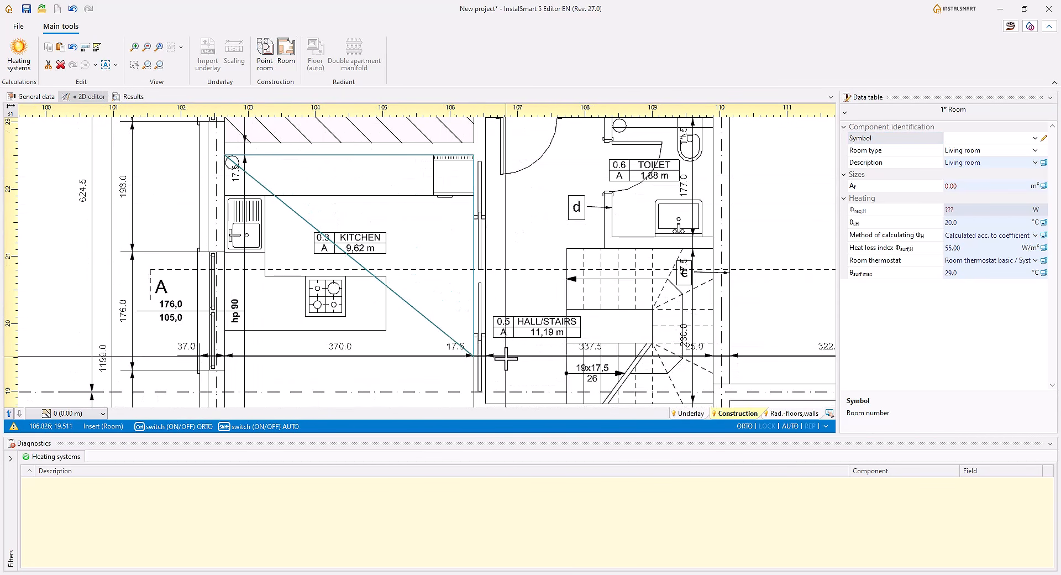
middle_click_drag(506, 356, 488, 204)
left_click(450, 275)
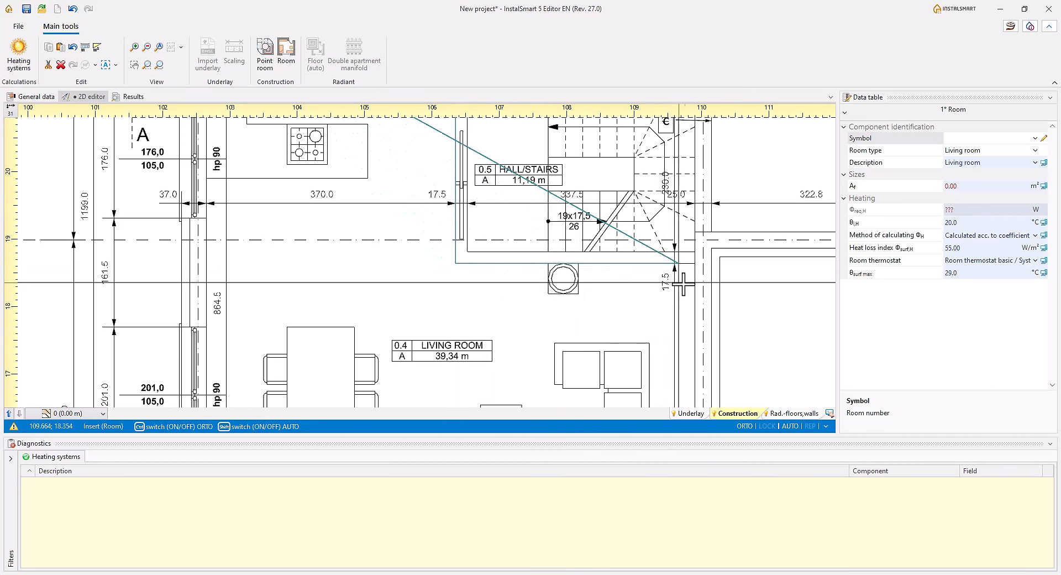
left_click(695, 263)
middle_click_drag(700, 238, 697, 44)
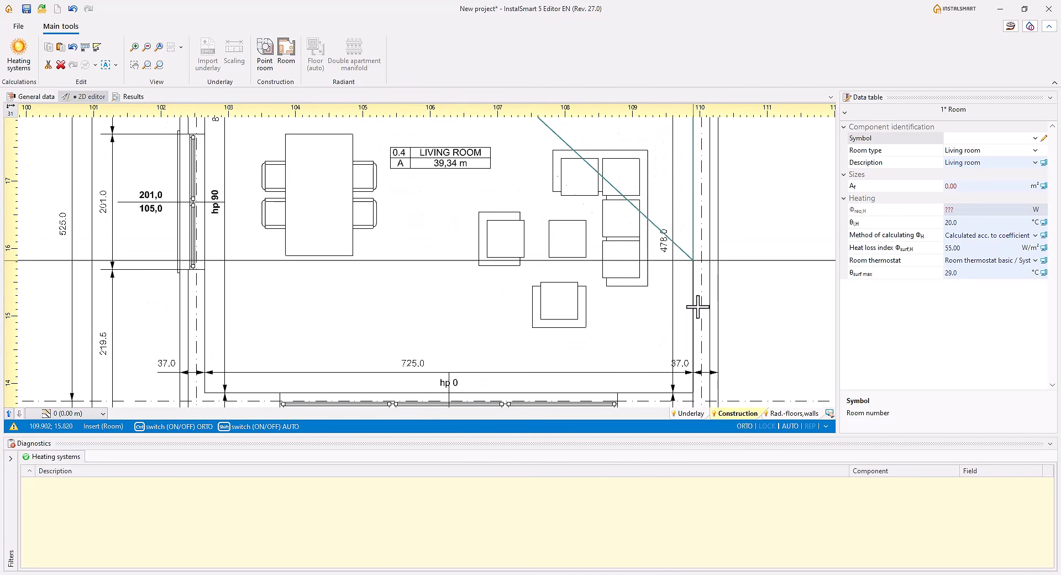
left_click(693, 391)
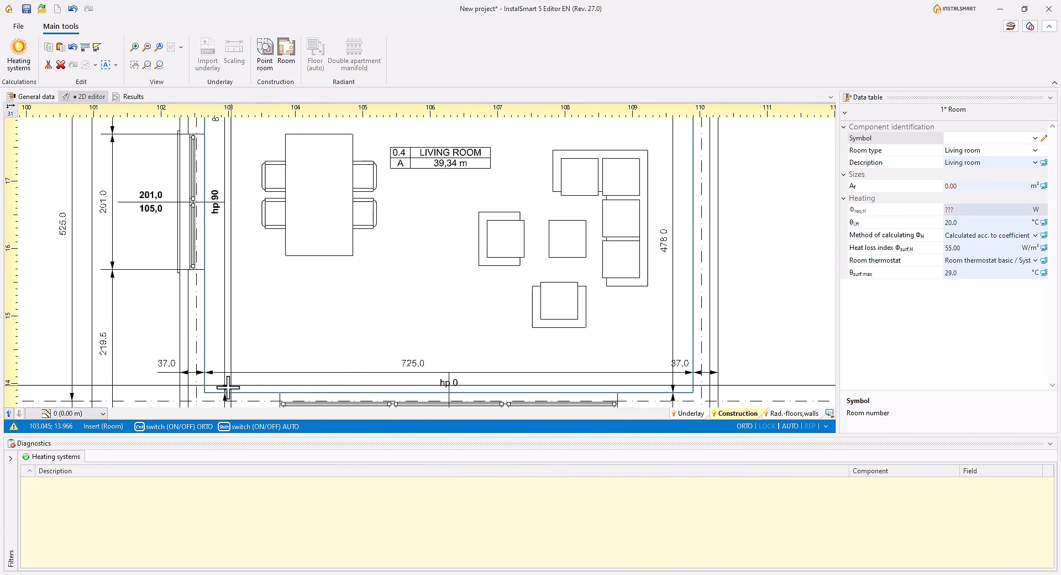
double_click(209, 391)
scroll(423, 301, "down", 2)
scroll(423, 302, "down", 3)
middle_click_drag(562, 237, 510, 295)
left_click(510, 294)
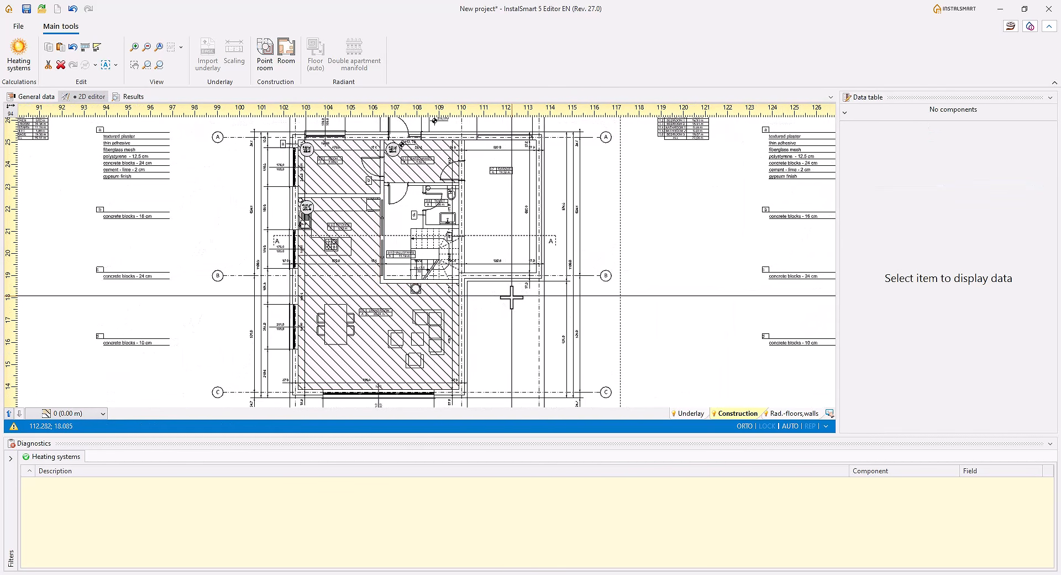
Step: Insert automatic floor heating zones in room 0.2, the antechamber and the combined kitchen and living room
left_click(788, 414)
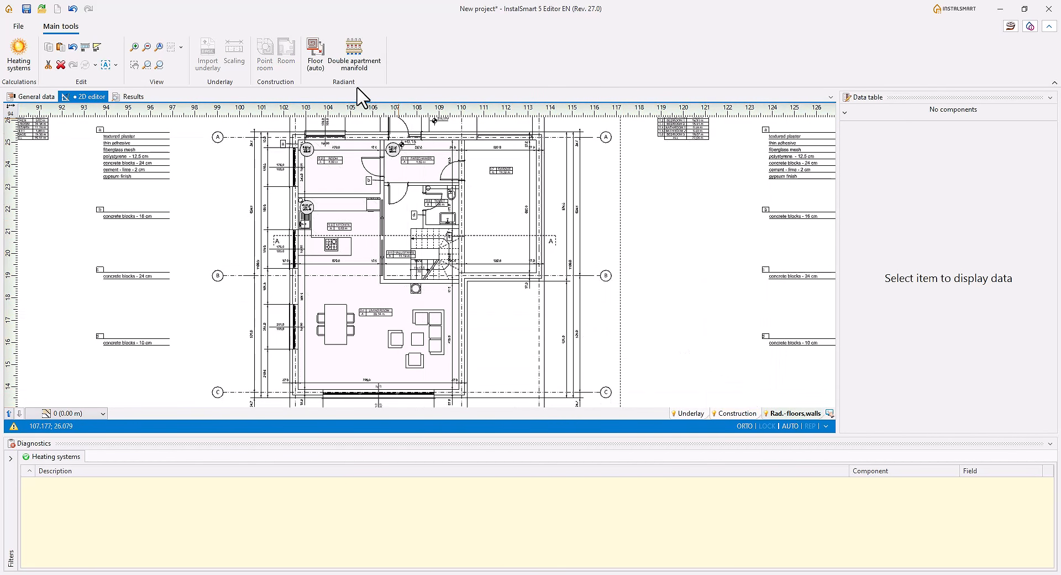
left_click(318, 64)
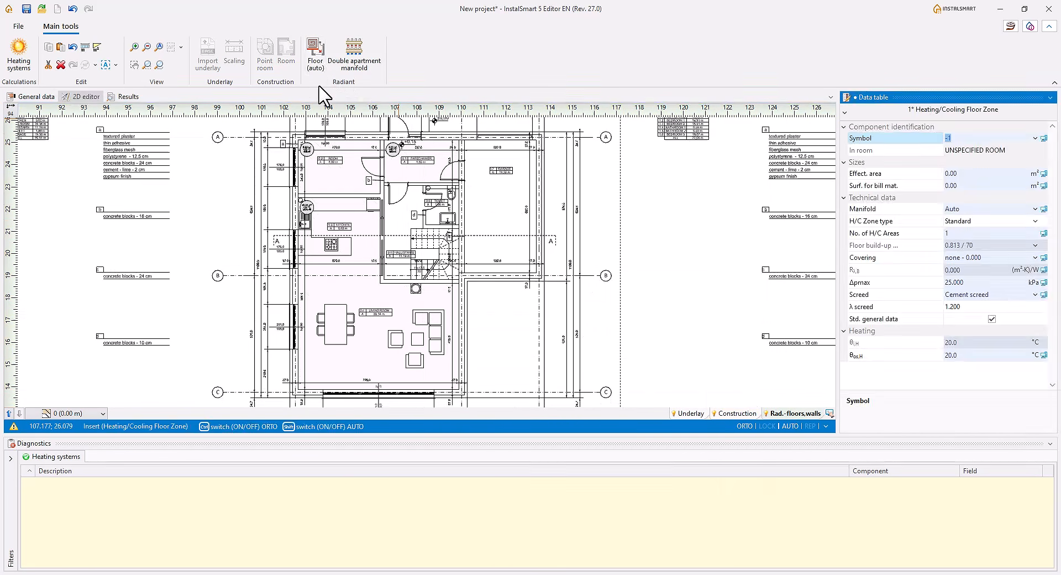
left_click(330, 169)
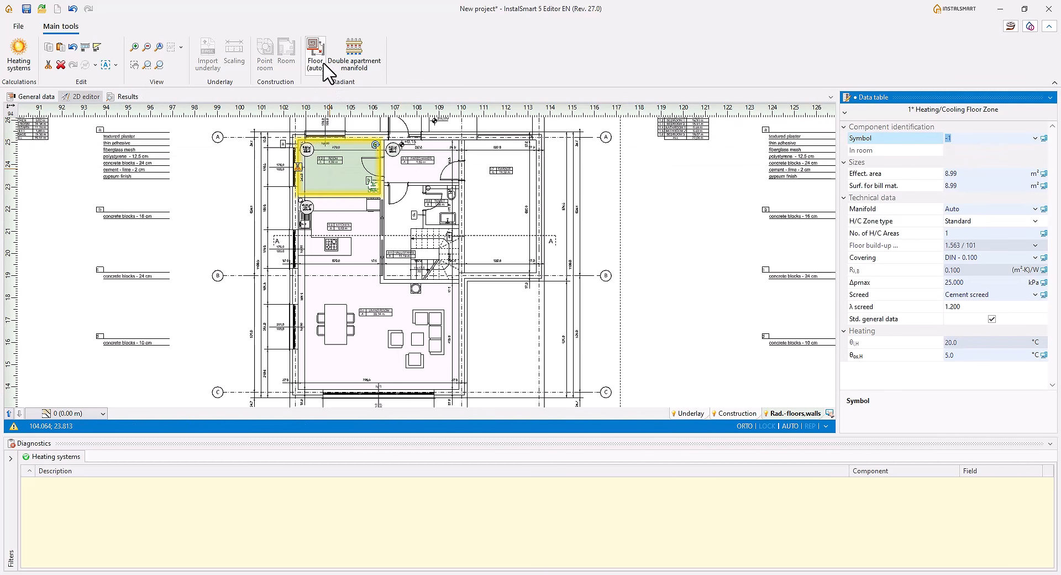
left_click(409, 161)
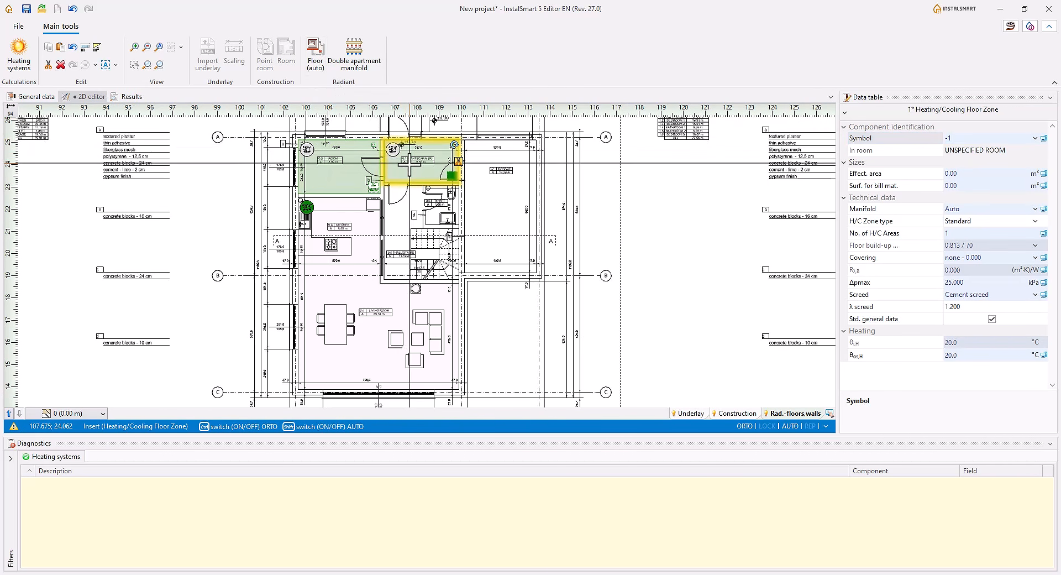
left_click(320, 64)
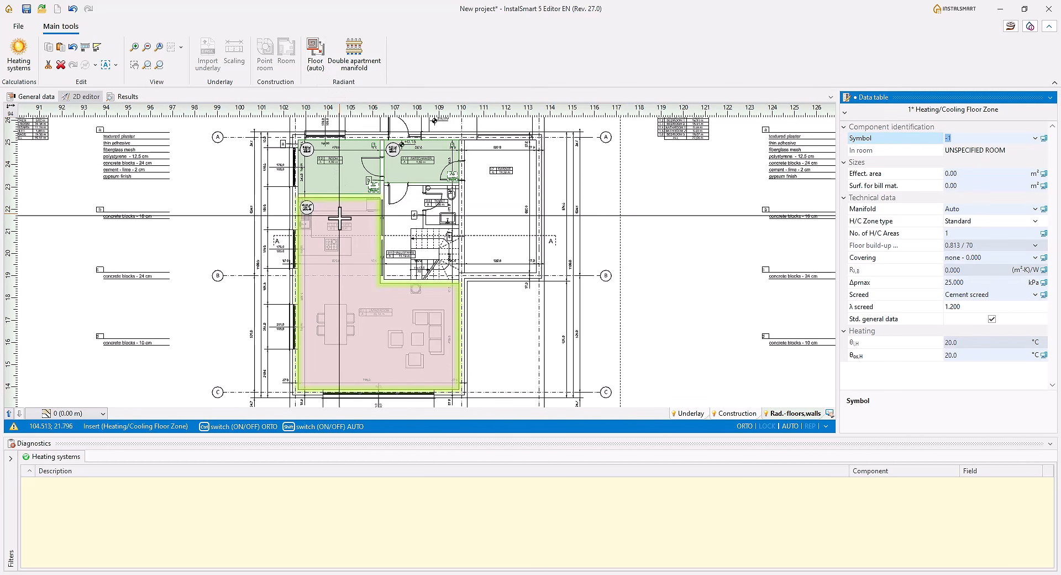
left_click(341, 243)
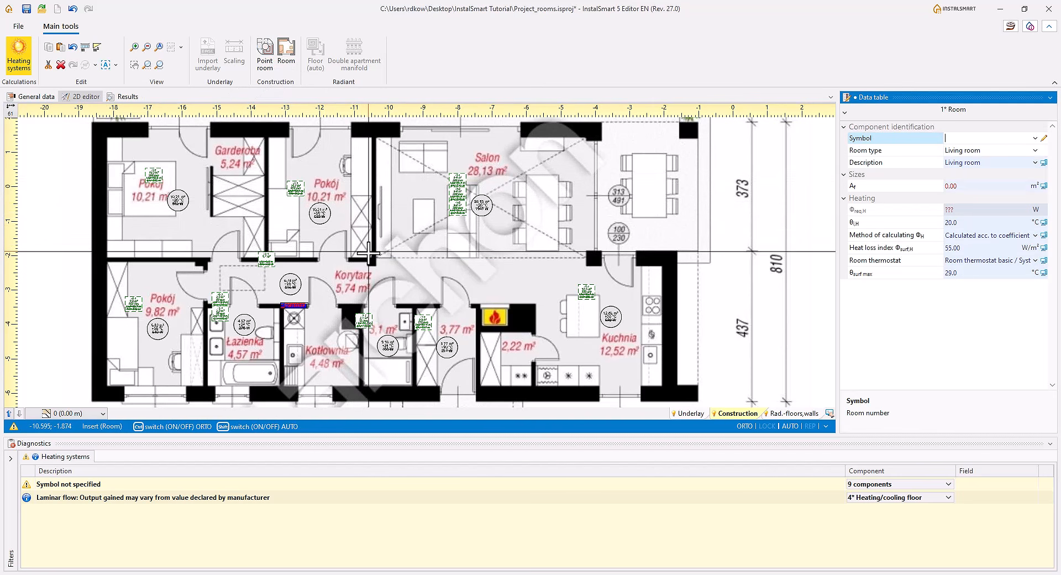
Step: Draw rectangular rooms over the middle bedroom, the bedroom with the wardrobe and the 9.82 m² bedroom on the Construction layer
left_click(371, 258)
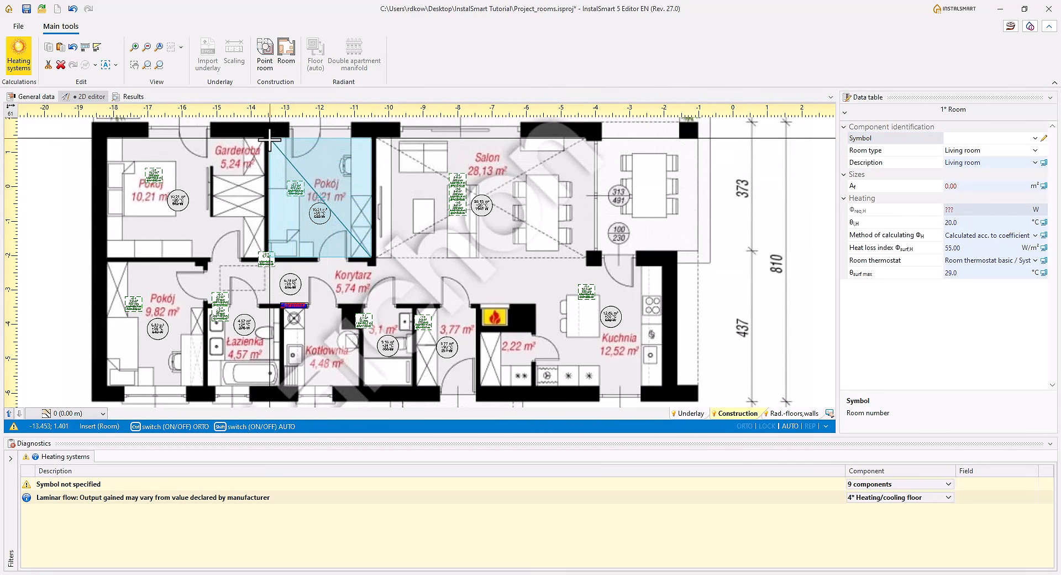
left_click(269, 141)
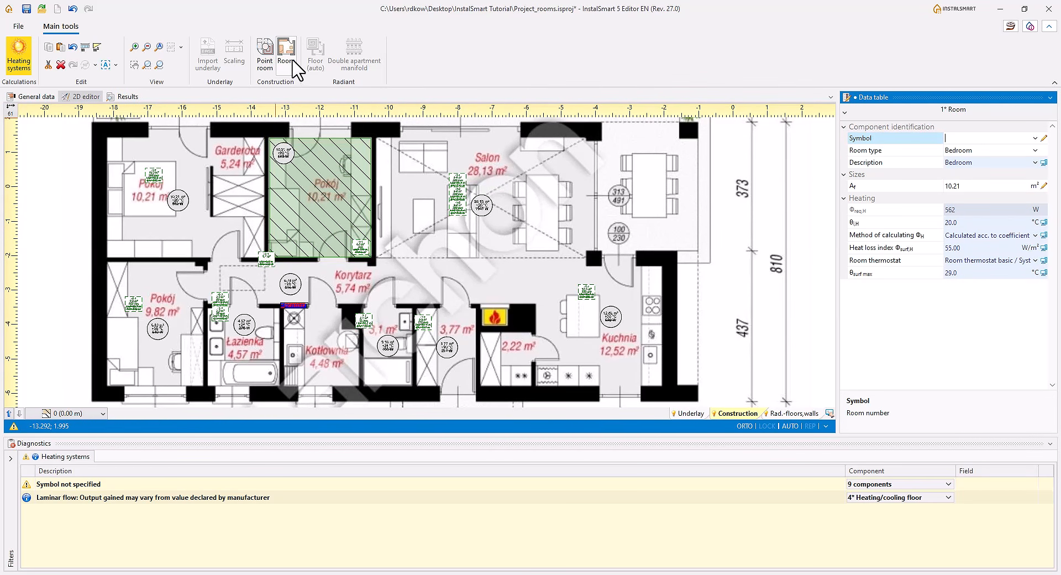
left_click(292, 60)
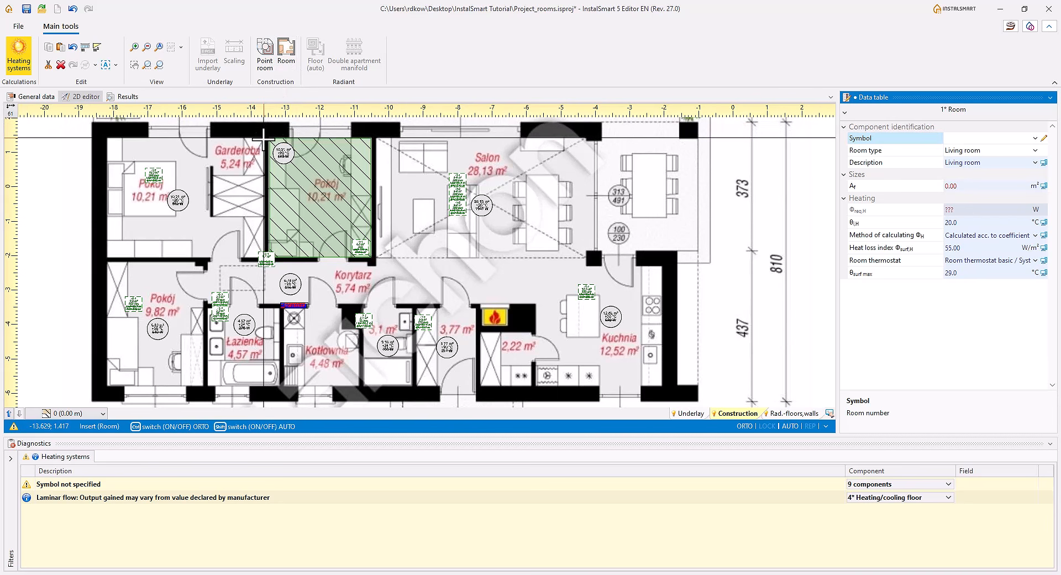
left_click(264, 138)
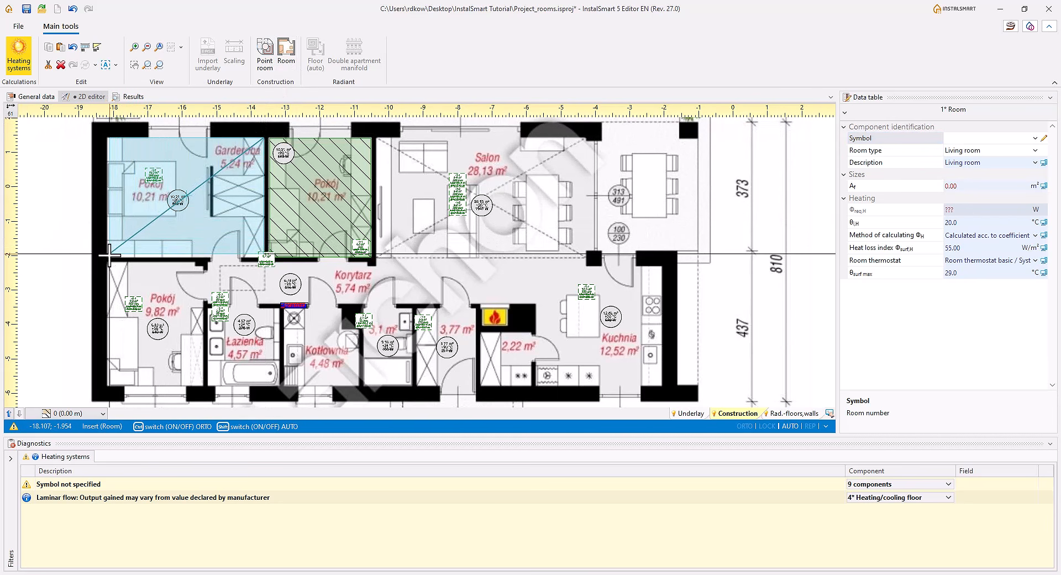
left_click(105, 258)
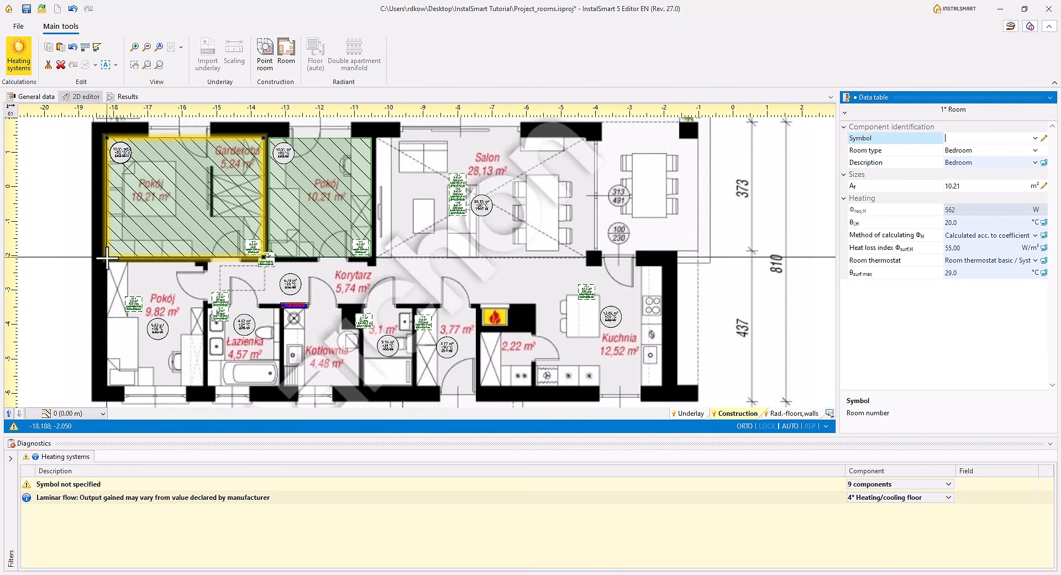
left_click(288, 60)
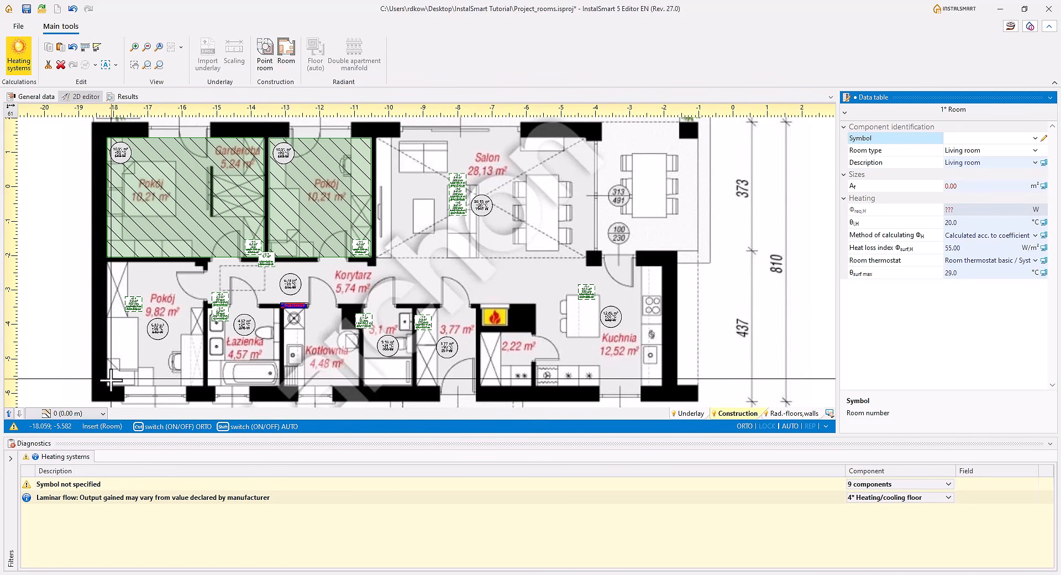
left_click(108, 385)
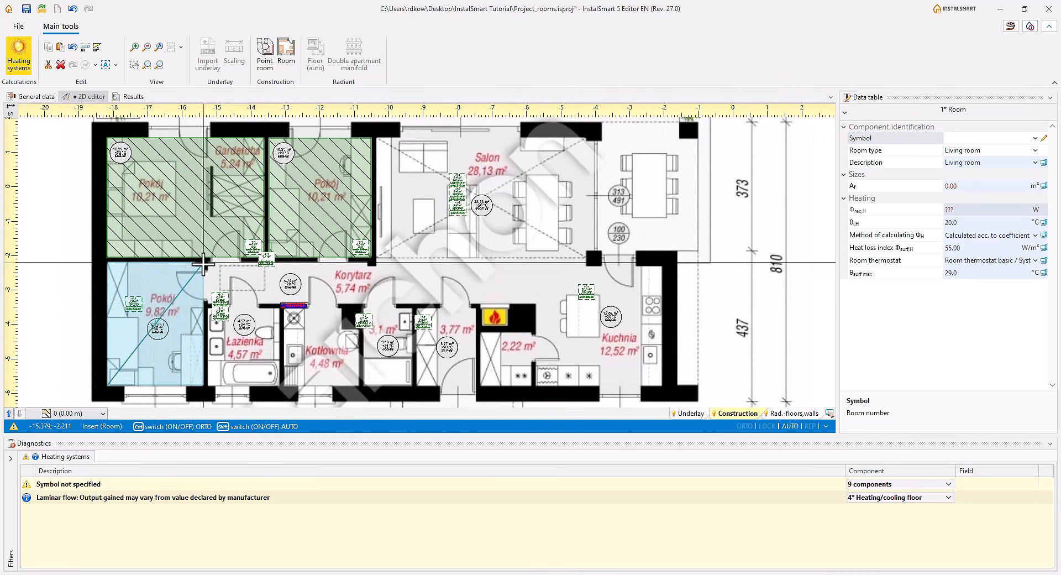
left_click(203, 265)
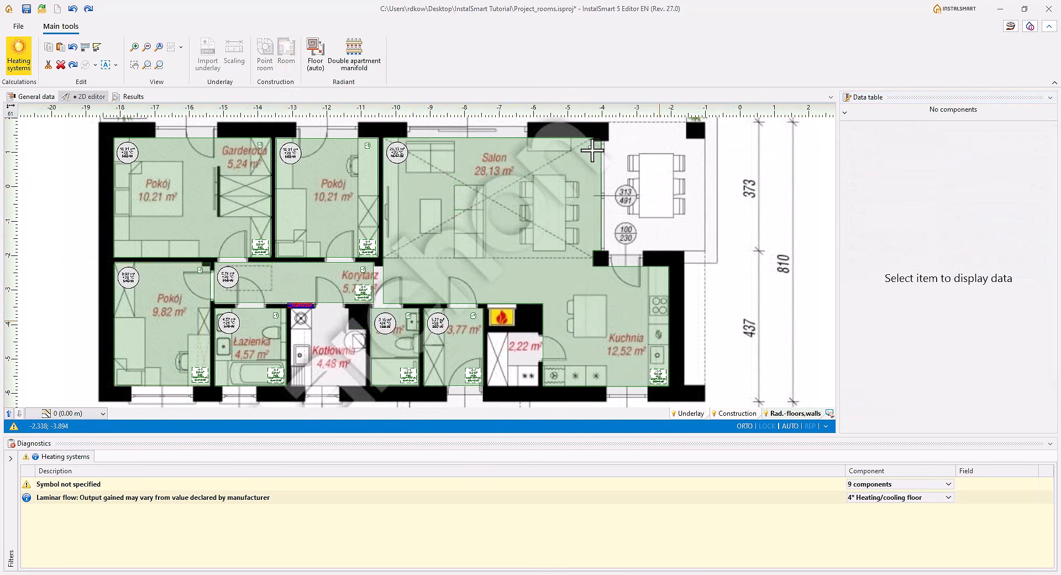
Step: Split the combined living room and kitchen floor zone with a manual expansion joint line along the kitchen boundary, and shift the living room zone's wall marker
left_click(592, 150)
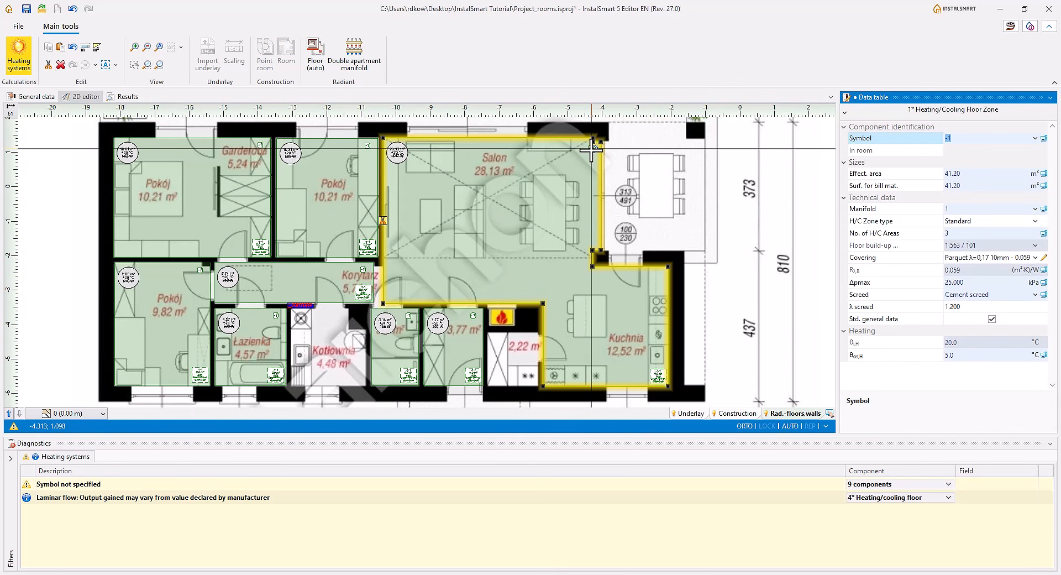
right_click(591, 149)
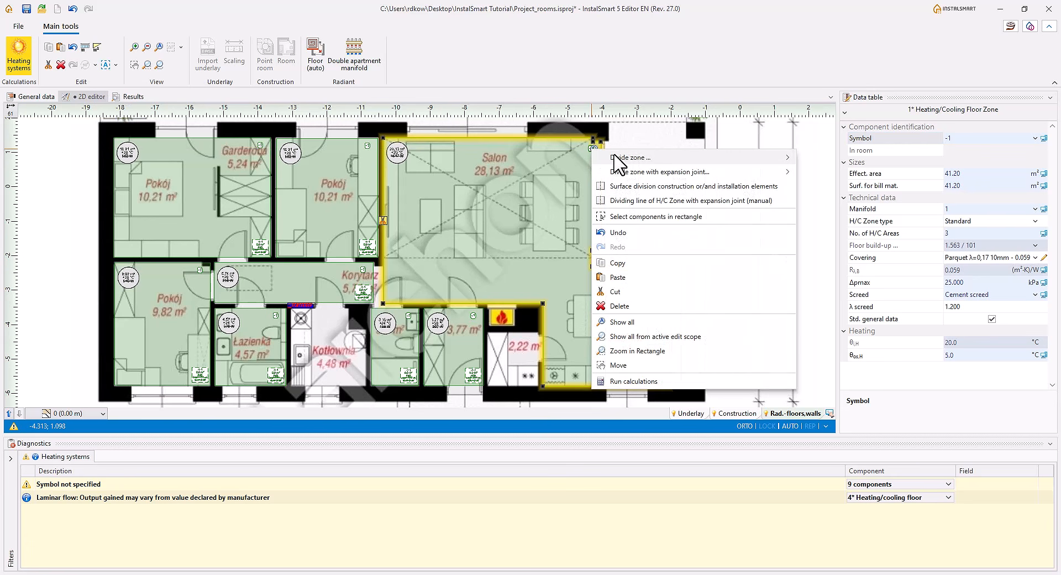
mouse_move(704, 159)
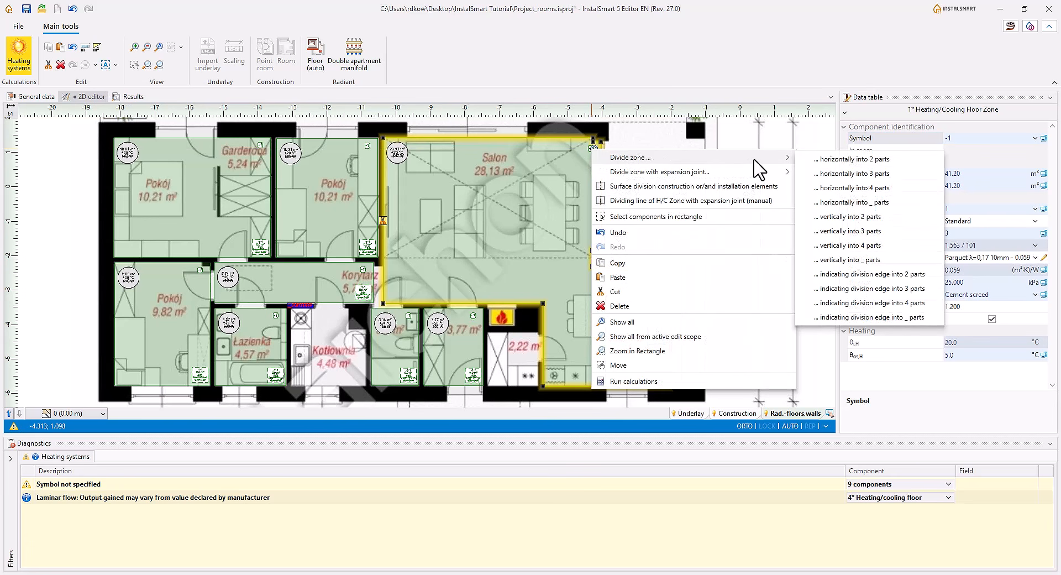
mouse_move(751, 171)
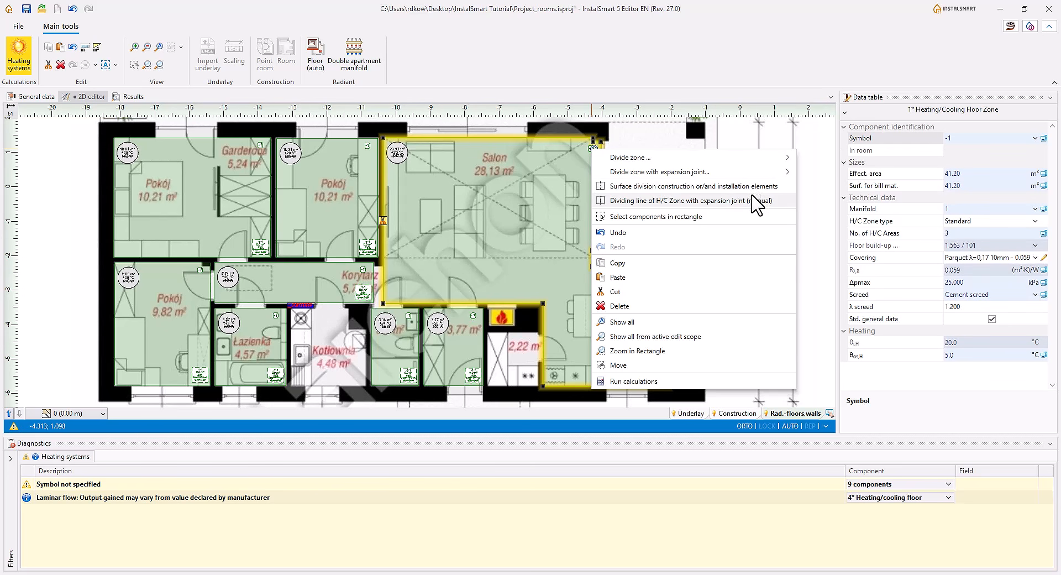
left_click(753, 201)
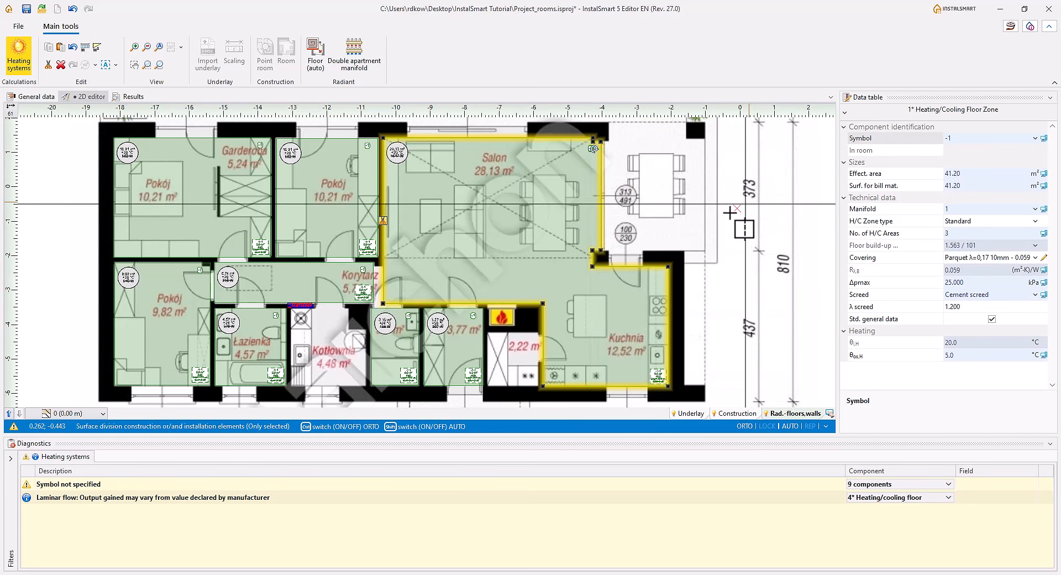
left_click(596, 272)
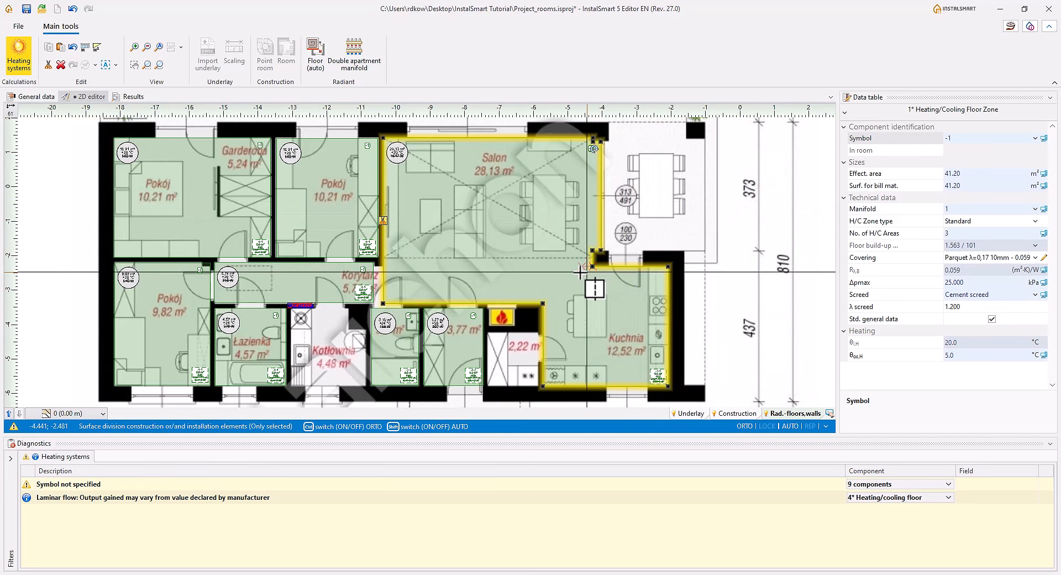
left_click(543, 268)
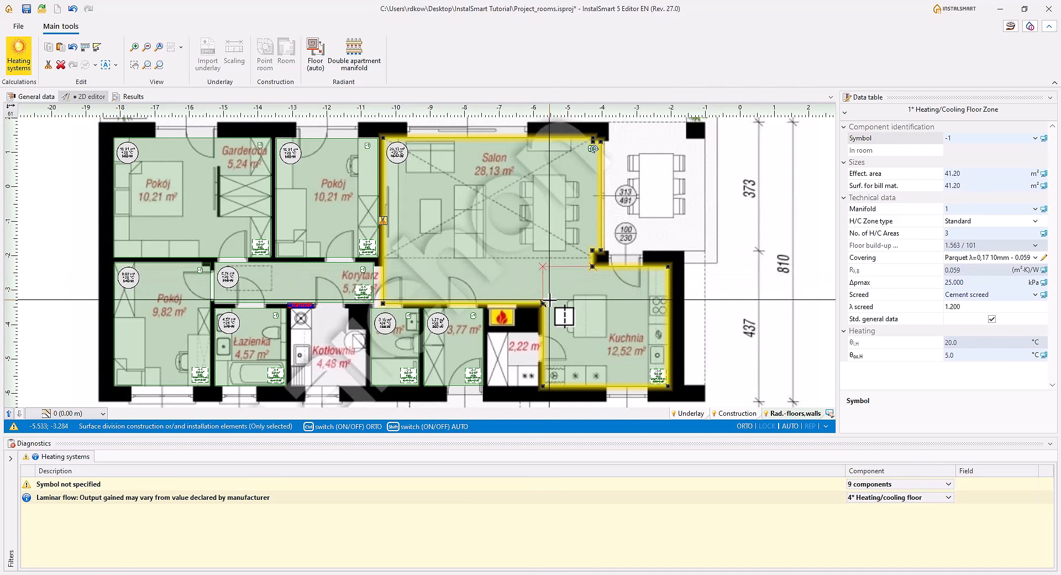
left_click(542, 303)
left_click(713, 299)
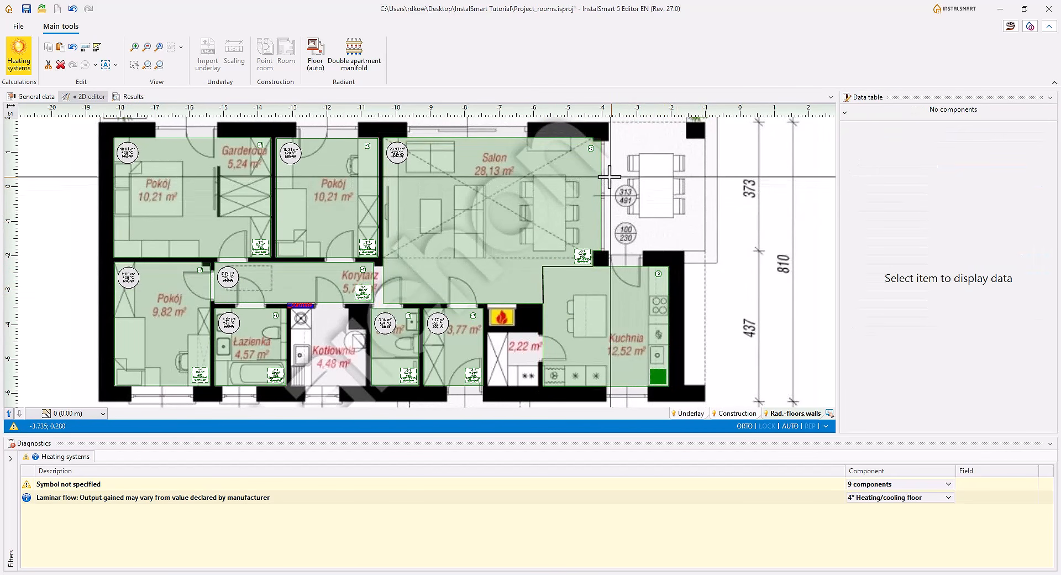
left_click(590, 151)
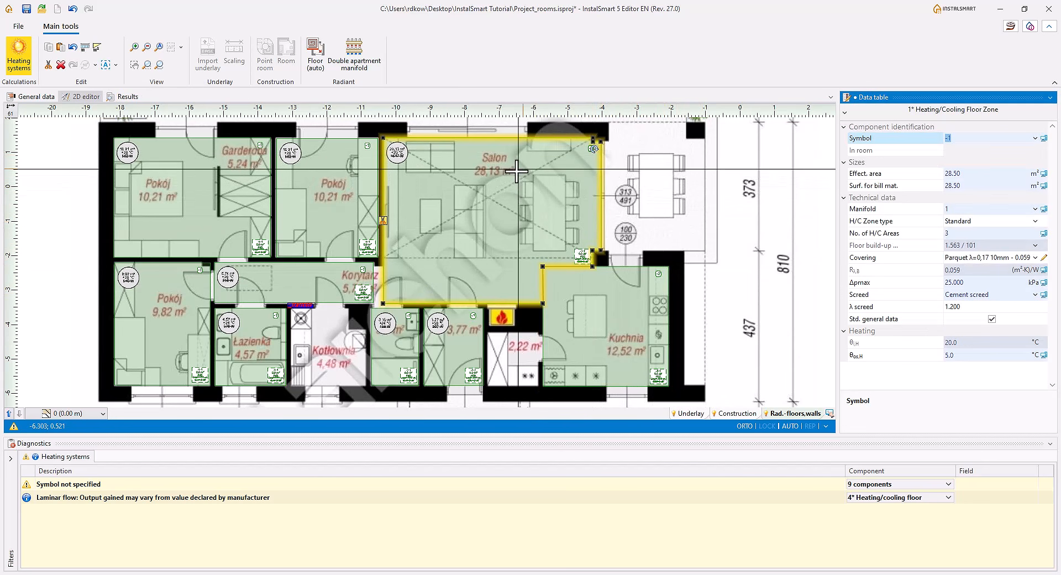
left_click_drag(382, 220, 430, 256)
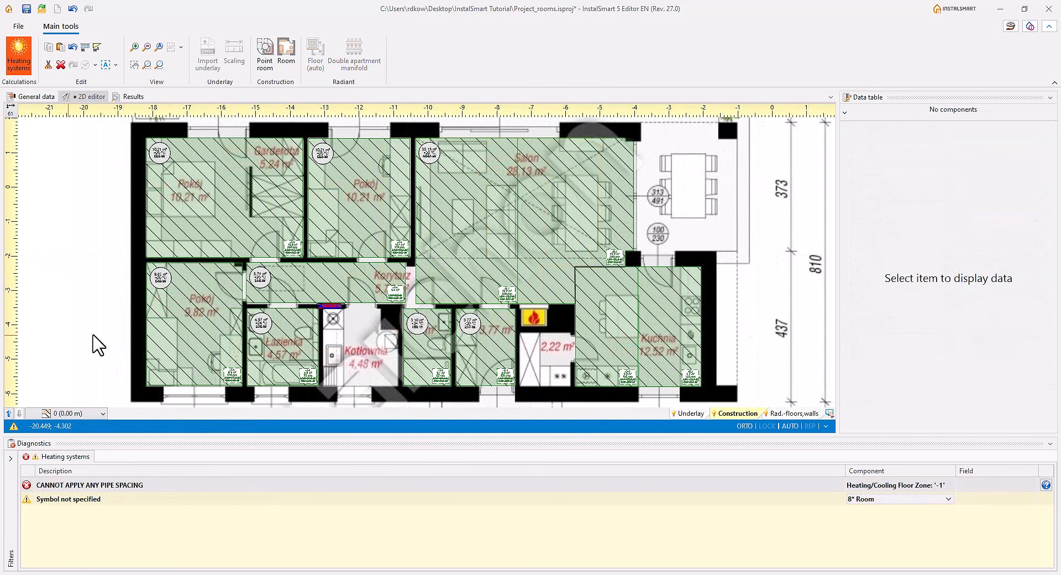
Step: Review the message level filters in the diagnostics for errors, warnings, hints and selected components
left_click(94, 443)
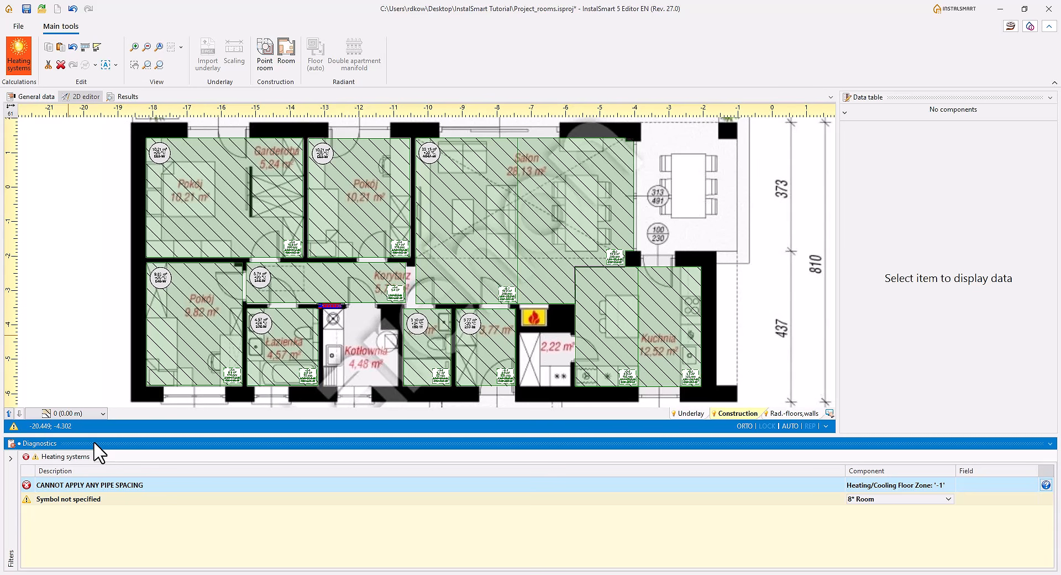
left_click(10, 459)
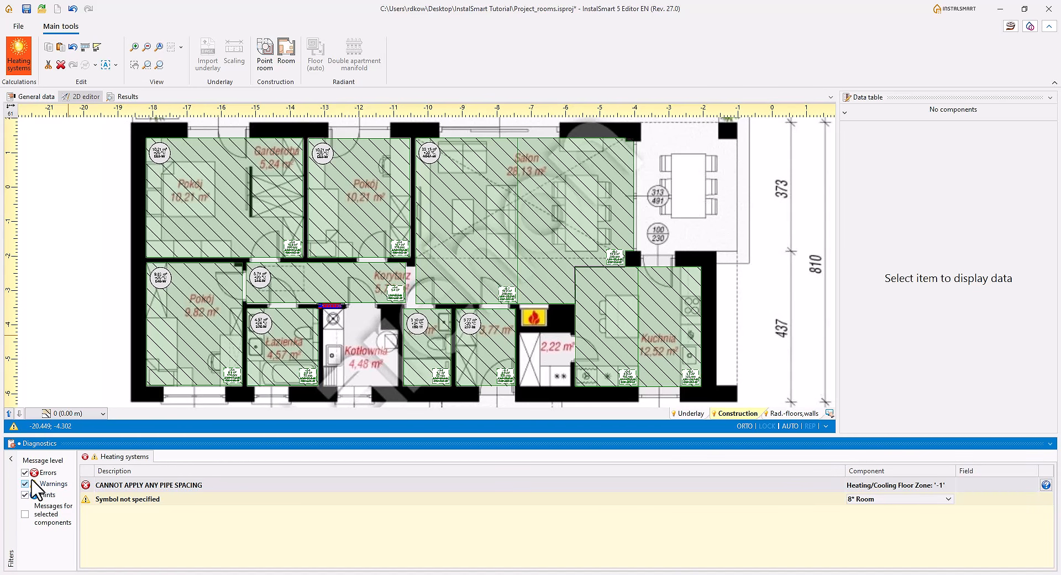
left_click(11, 459)
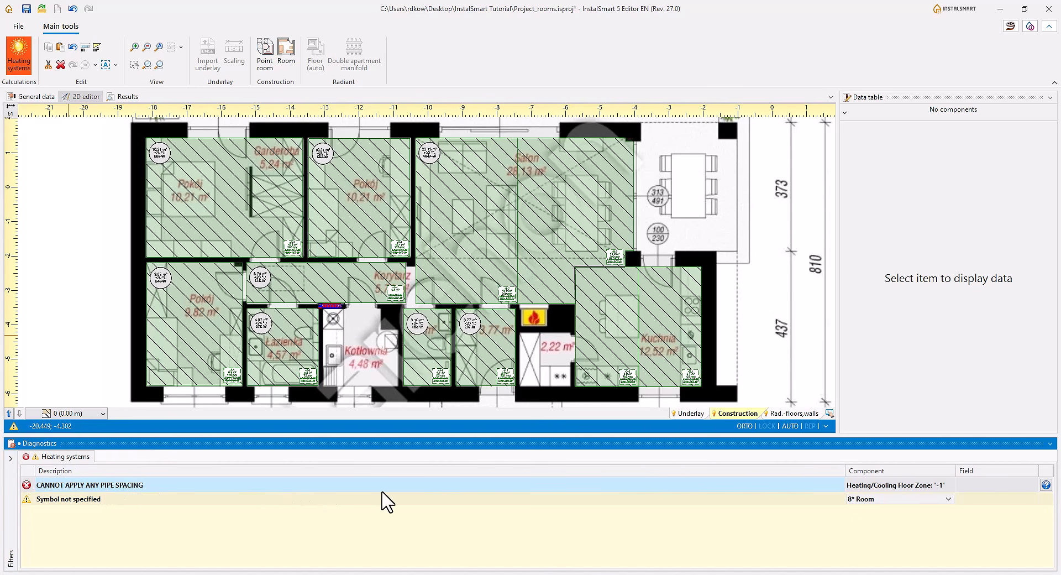
Step: Open the help article for the "Cannot apply any pipe spacing" error in the browser and read its causes and solutions
left_click(1047, 485)
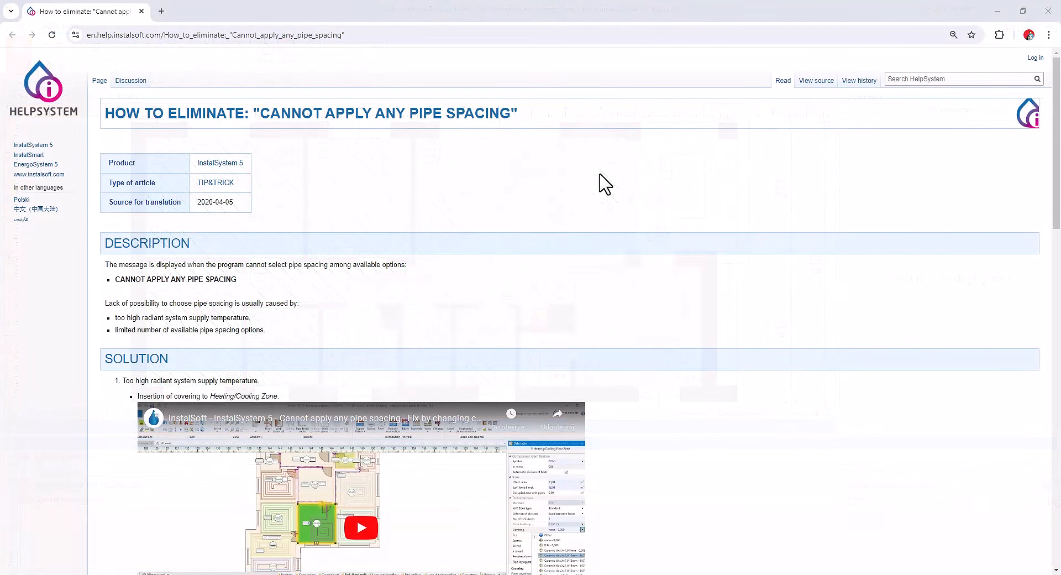
scroll(602, 184, "down", 2)
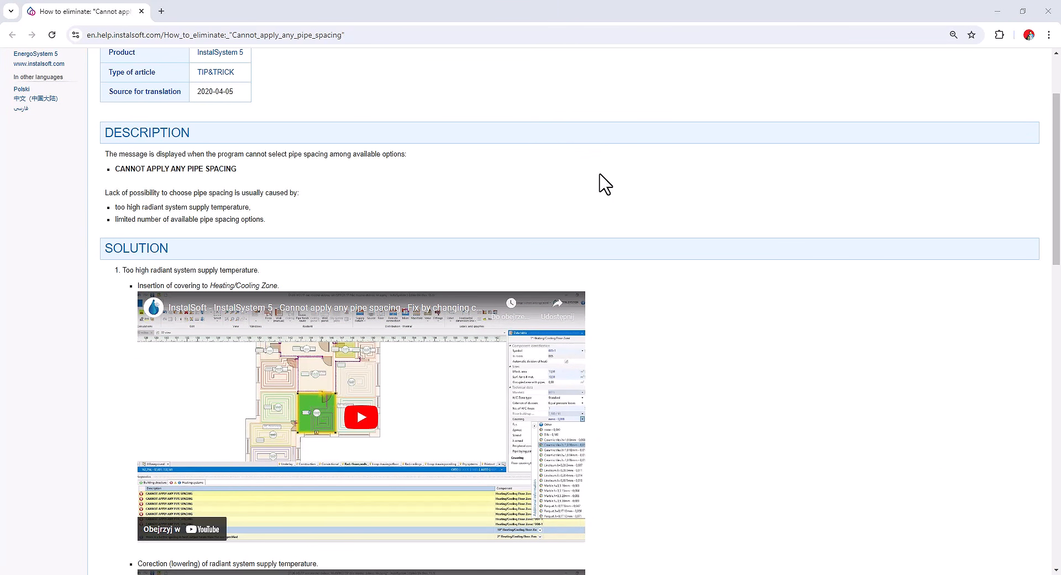
scroll(605, 184, "down", 1)
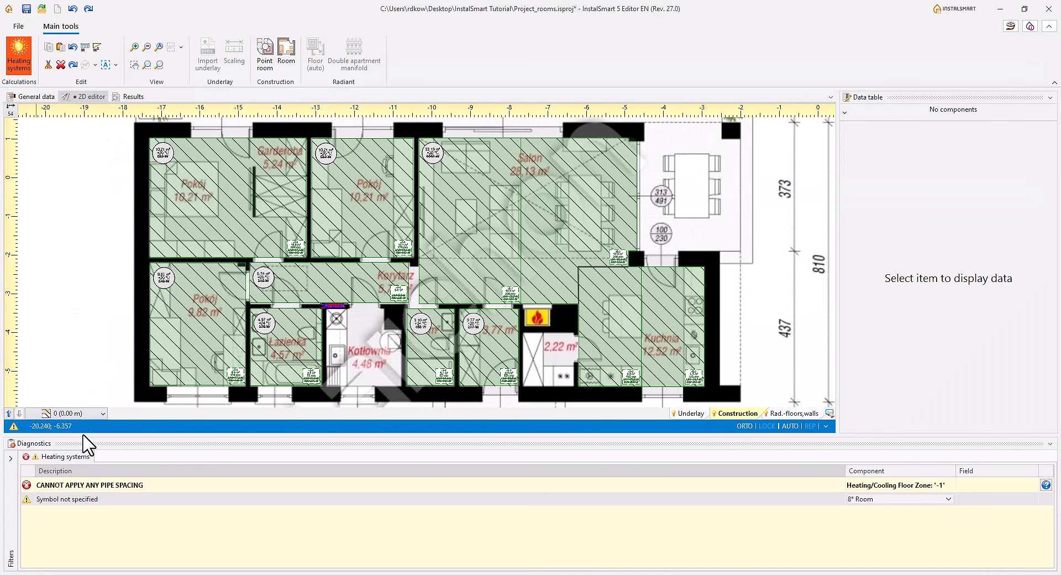
Step: Select the rooms flagged by the "Symbol not specified" warning and restore their automatic symbols
double_click(96, 499)
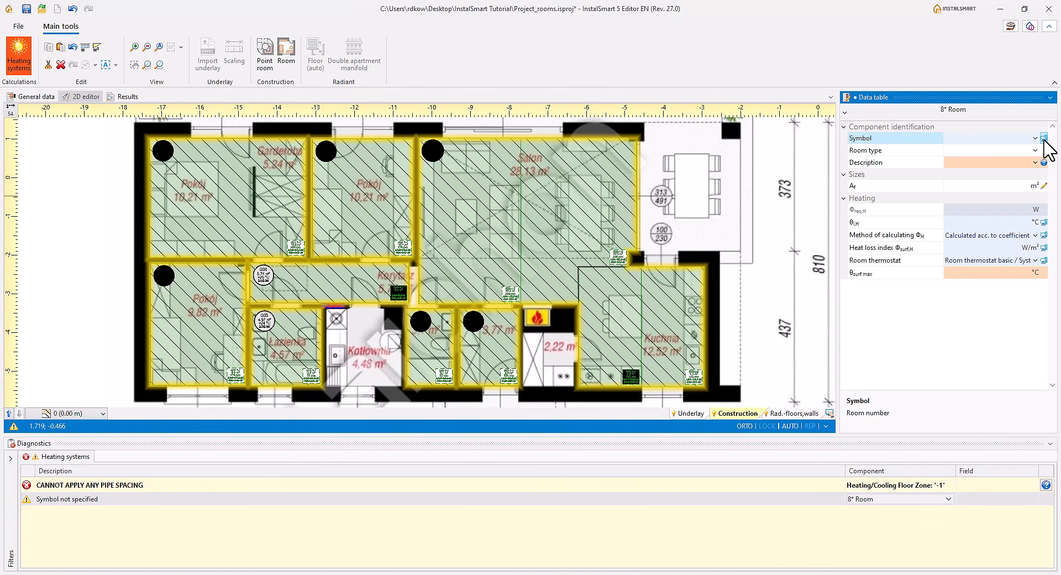
left_click(774, 202)
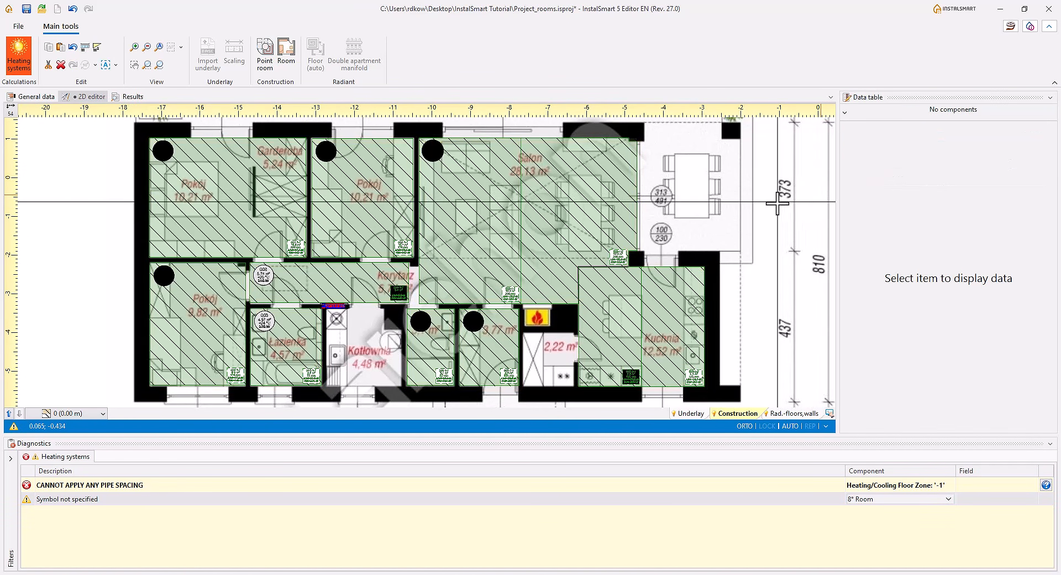
left_click(173, 157)
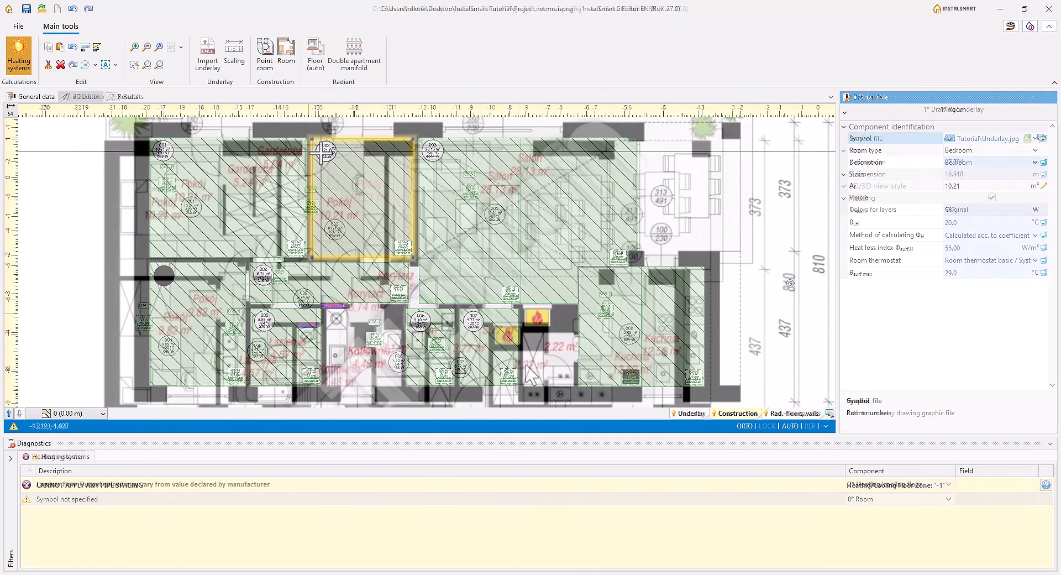
Step: Move the 003-1-1 heating floor label and the 003-1 zone symbol closer to room symbol 003 in the living room of Project_Point_room
scroll(482, 211, "up", 1)
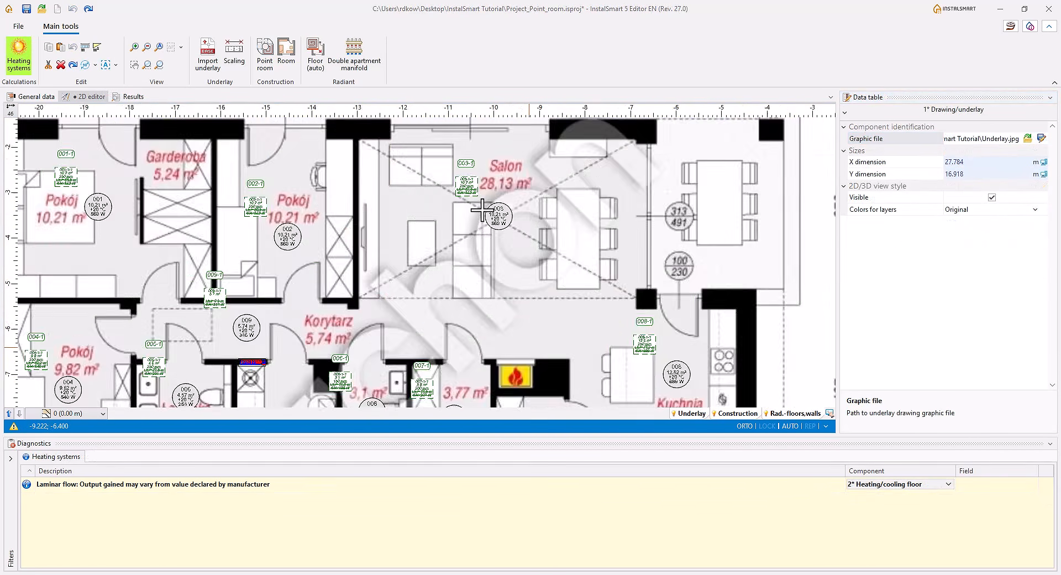
scroll(482, 211, "up", 3)
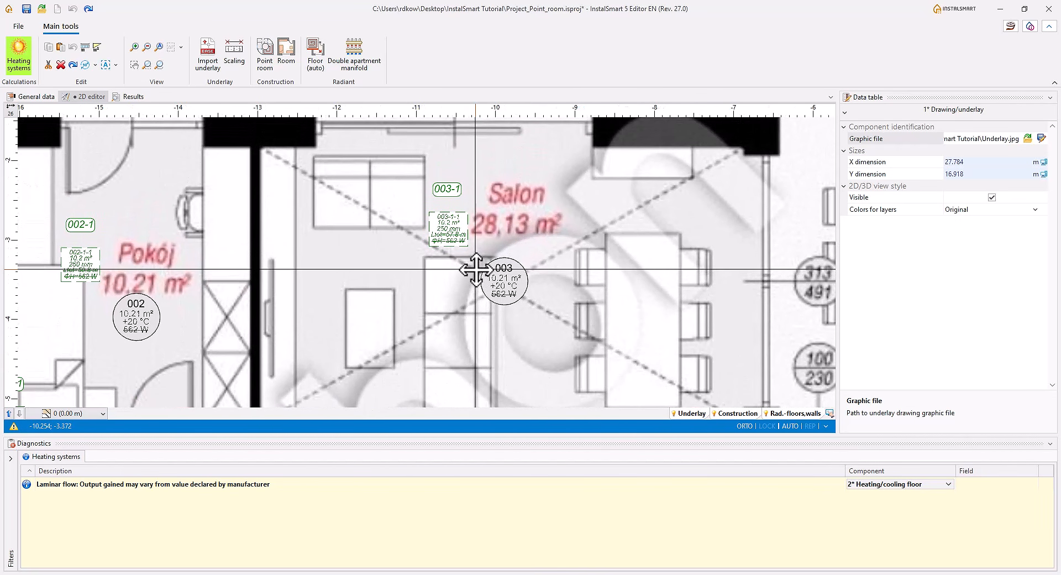
left_click(451, 259)
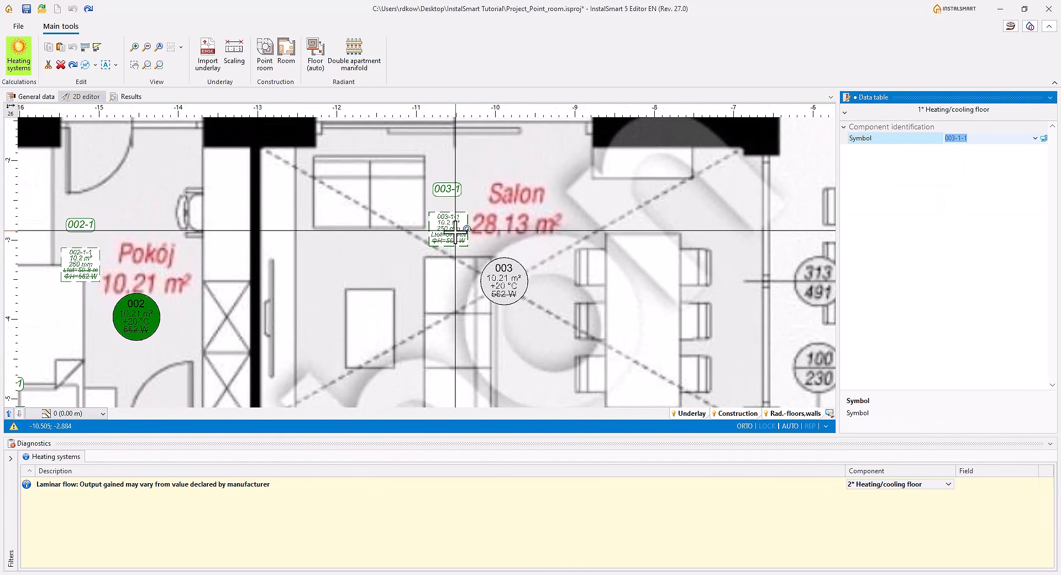
left_click(451, 276)
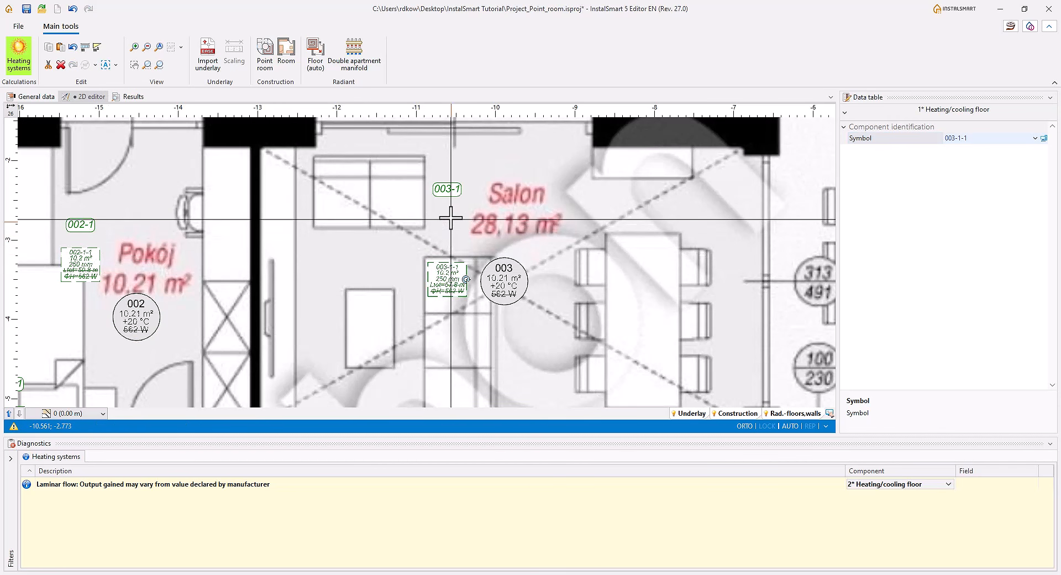
left_click(451, 190)
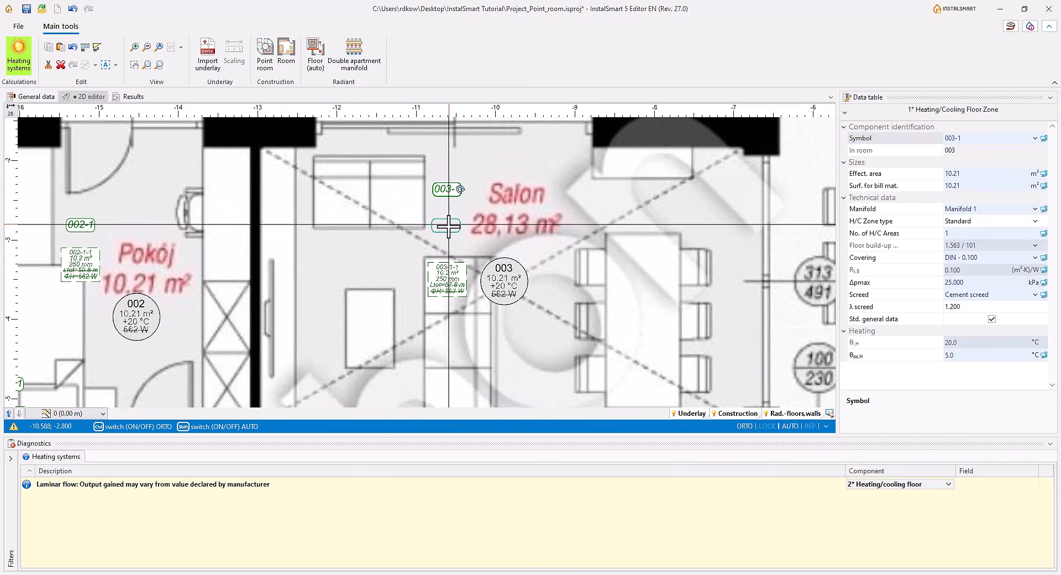
Step: Select the living room's 003-1-1 heating floor and 003-1 zone symbols together and align them right
left_click(446, 275)
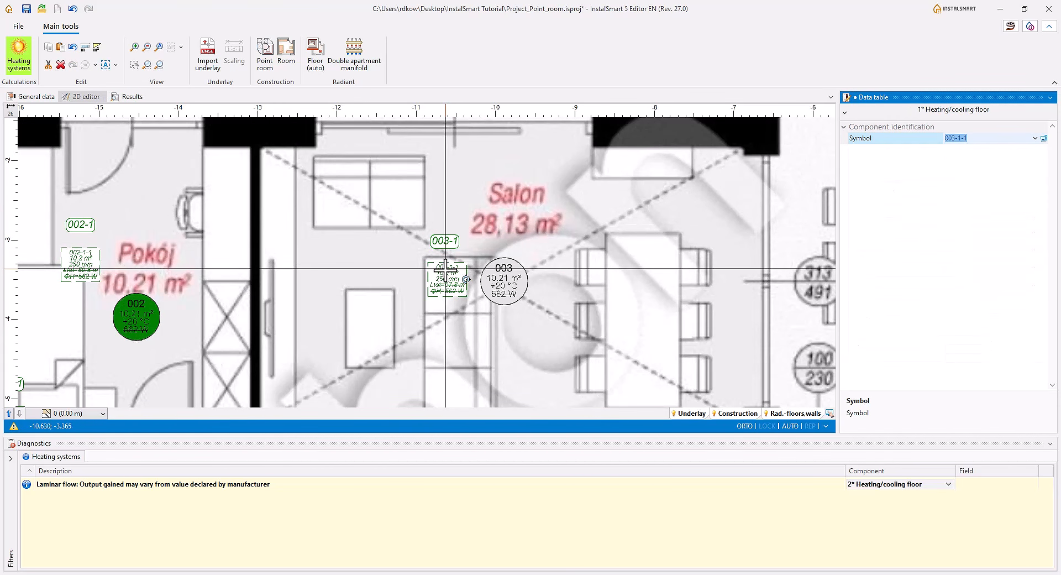
left_click(446, 243, "shift")
right_click(446, 242)
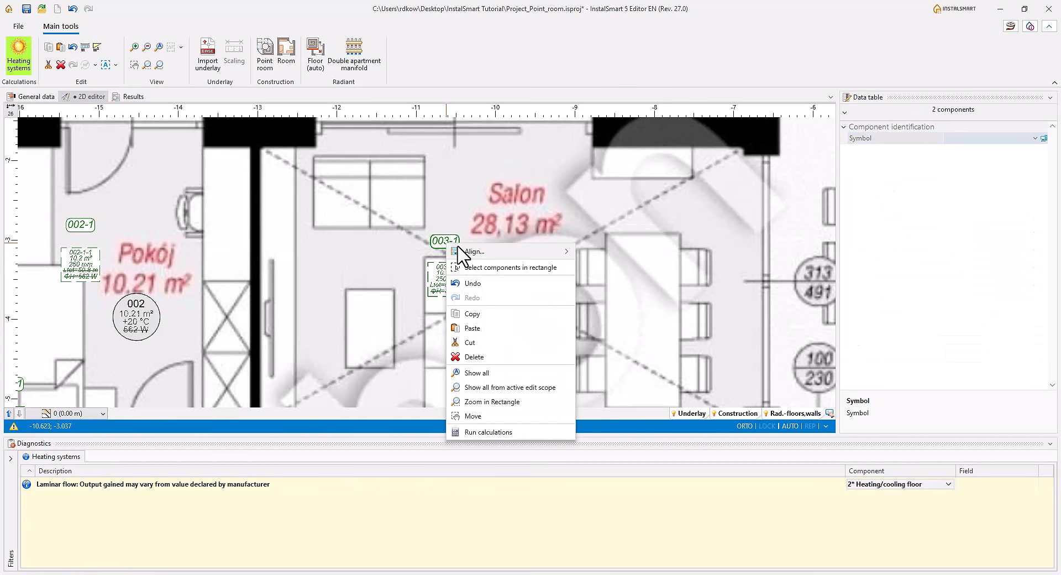
mouse_move(490, 252)
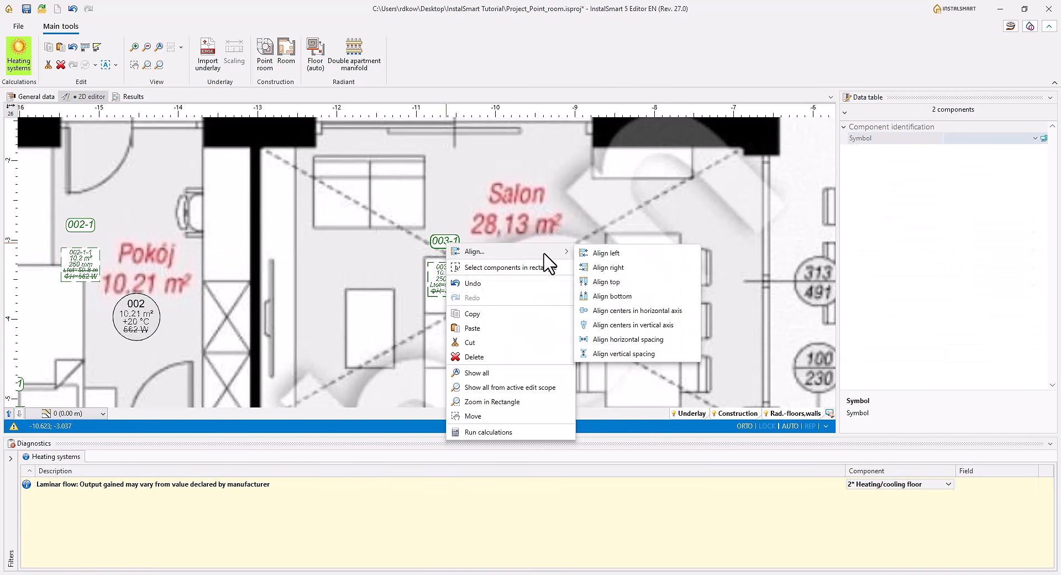
left_click(603, 267)
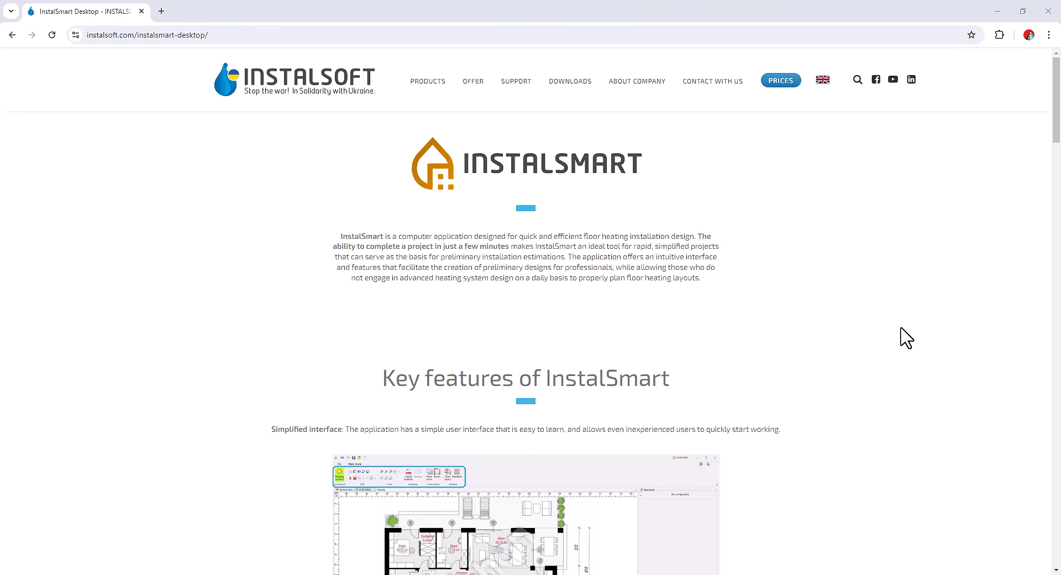
Step: Browse the InstalSmart Desktop web page down to the Technical support section
scroll(882, 441, "down", 20)
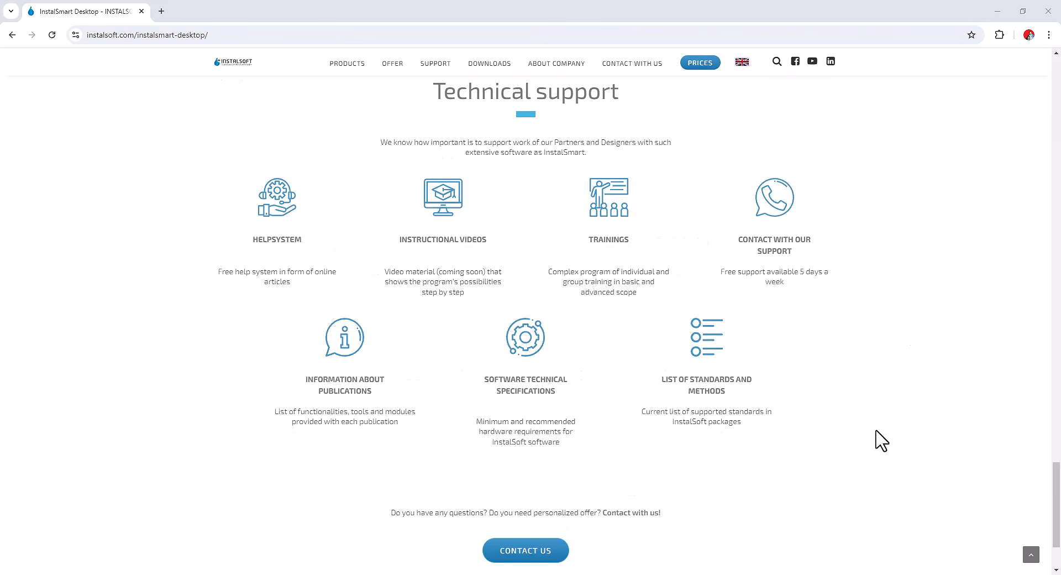